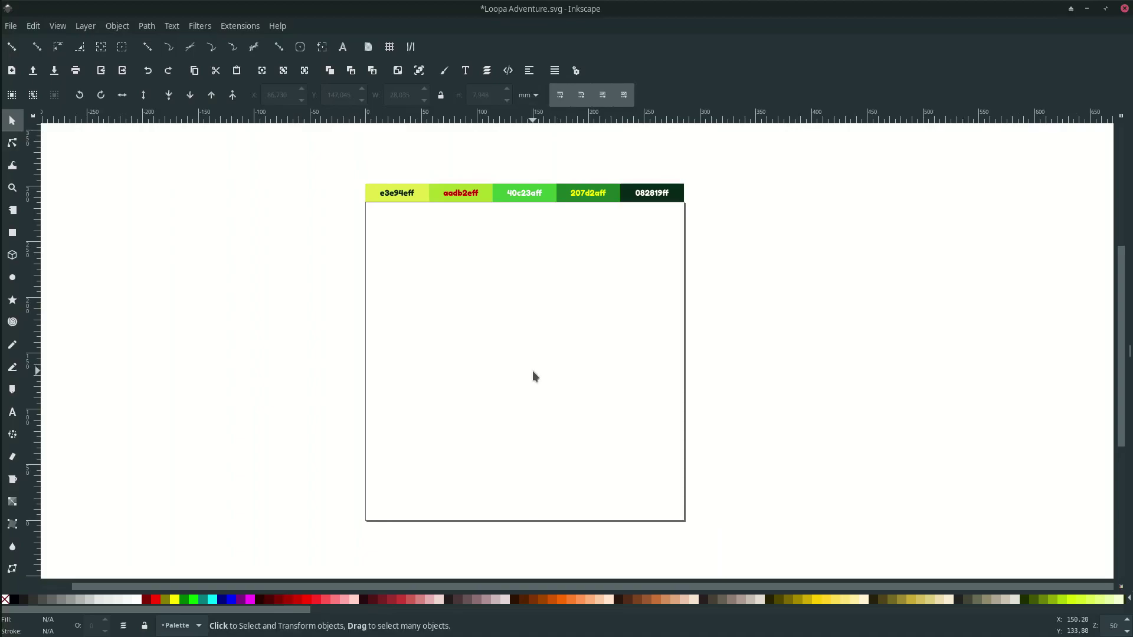
Add the text "LOOPA" near the middle of the page.
key("t")
left_click(471, 360)
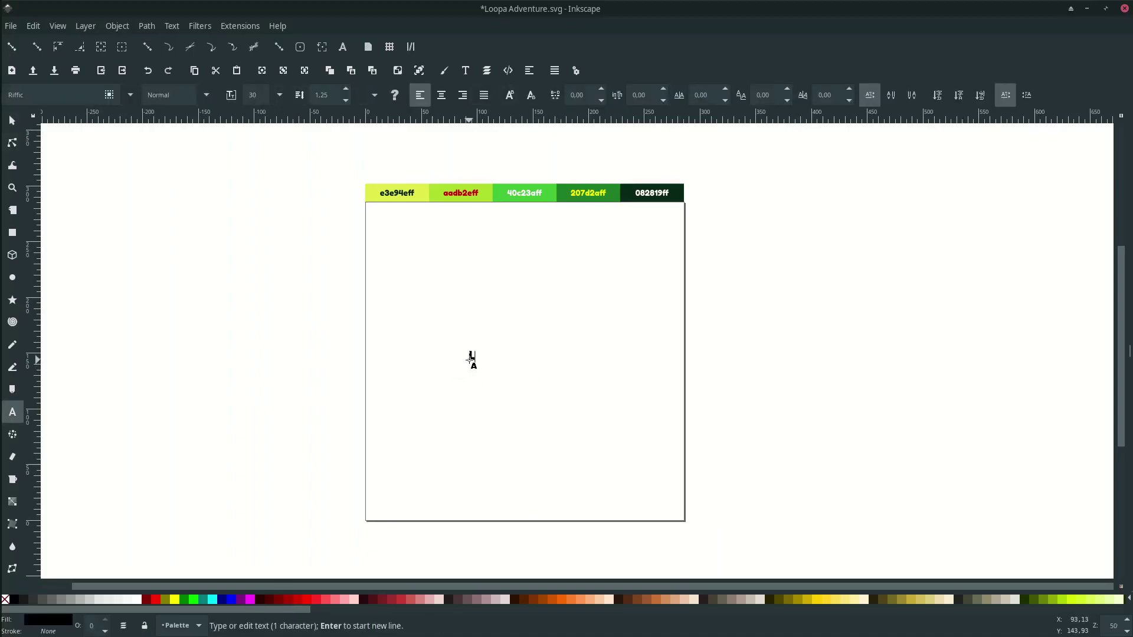
type("LOOPA")
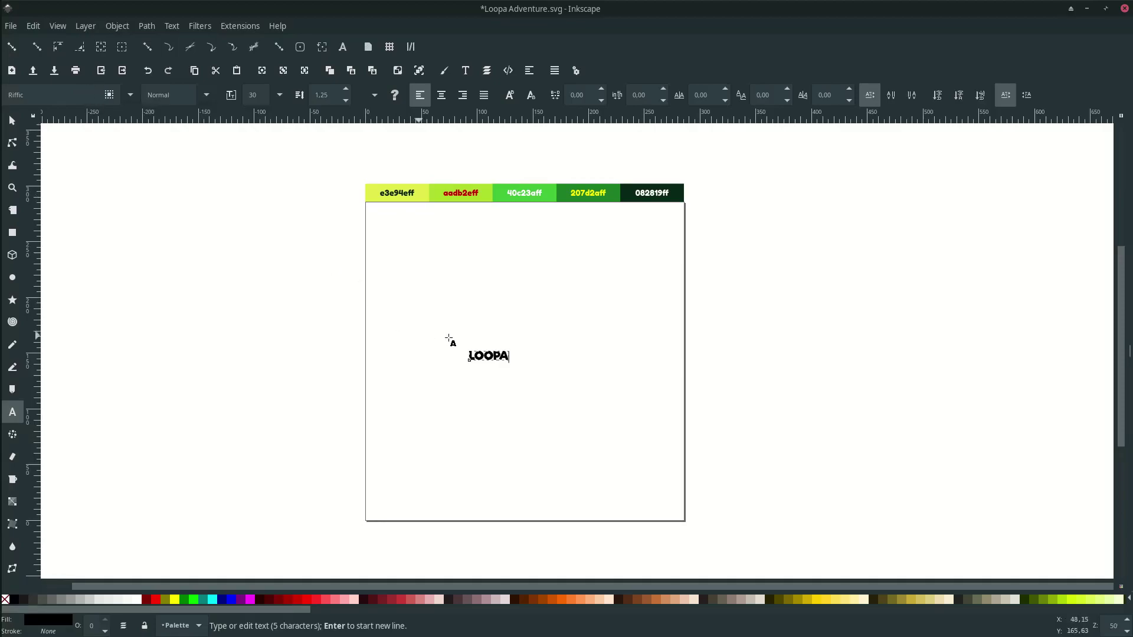
Enlarge the LOOPA text to about 162 mm wide around the page centre and save the file.
key("F1")
left_click_drag(513, 369, 599, 379)
left_click(618, 389)
key("ctrl+s")
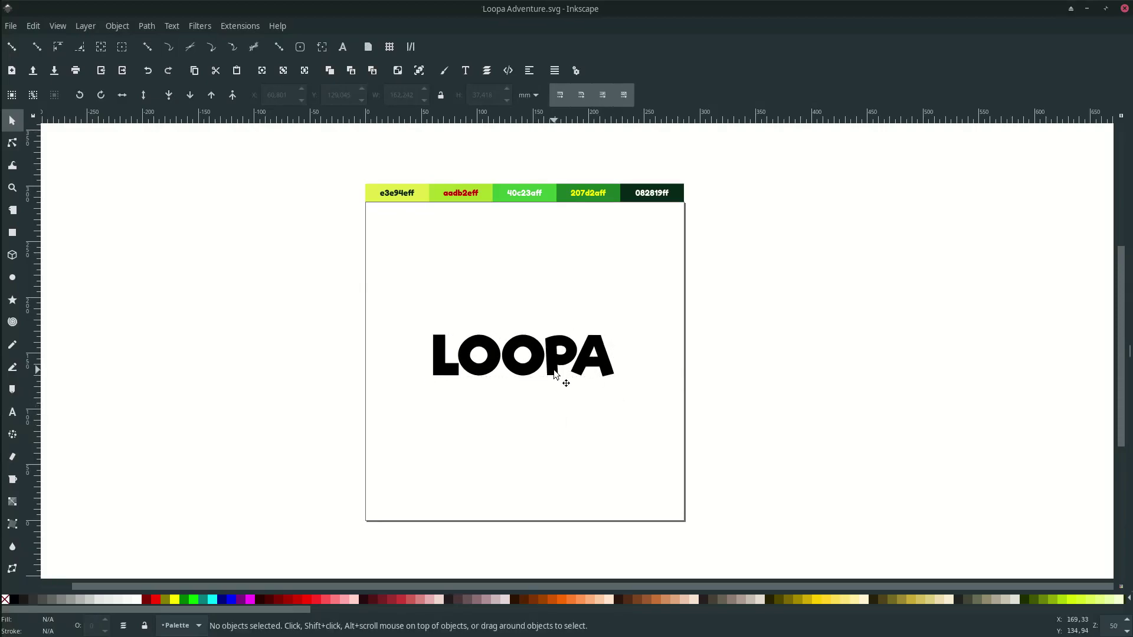
Convert the LOOPA text object to paths.
left_click(586, 364)
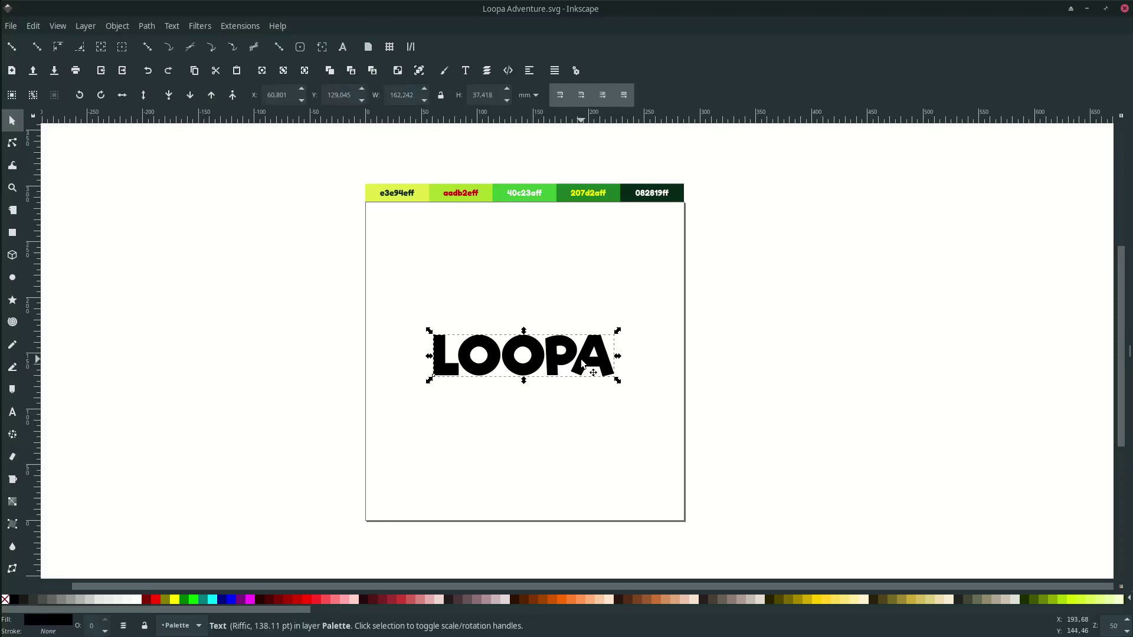
left_click(149, 26)
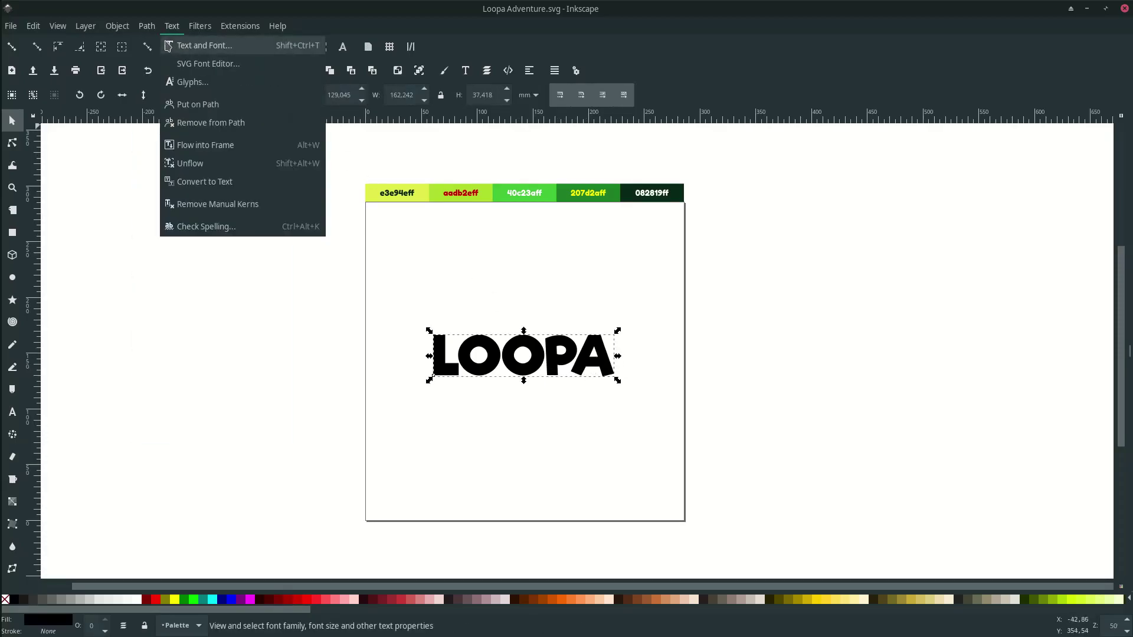
left_click(158, 49)
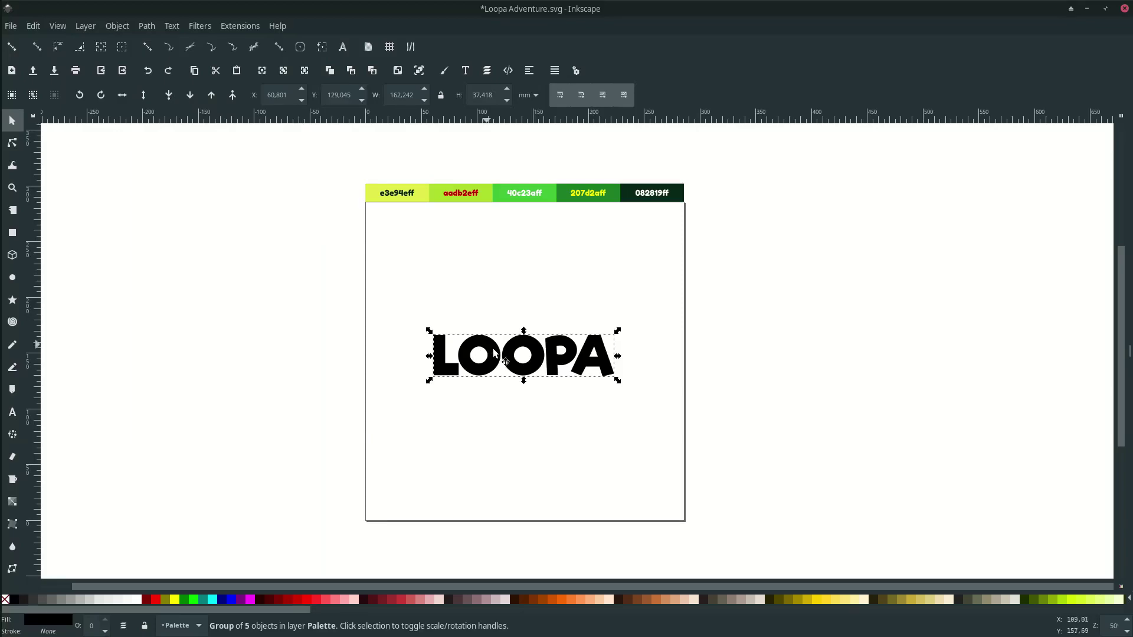
Add a Bend path effect to the LOOPA letter group.
left_click(147, 26)
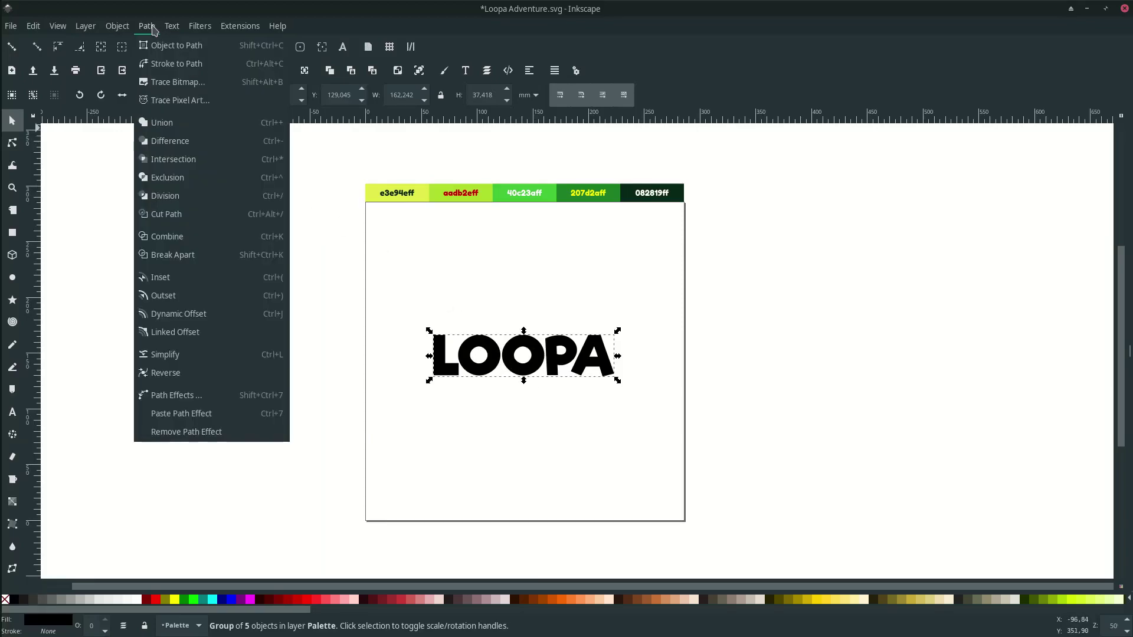
left_click(177, 395)
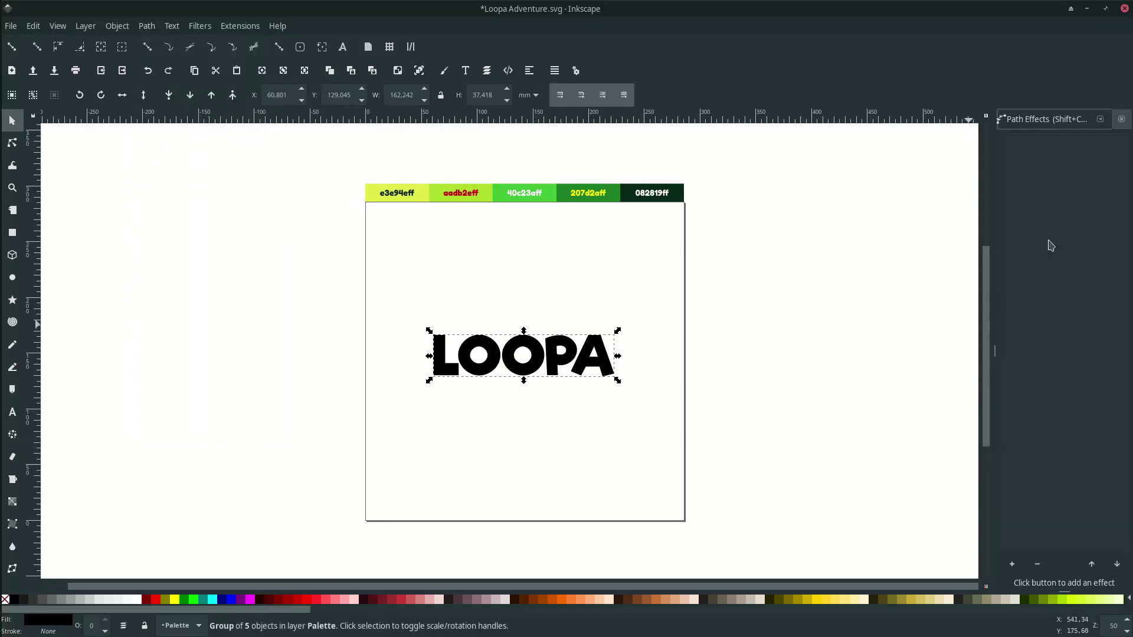
left_click(1012, 565)
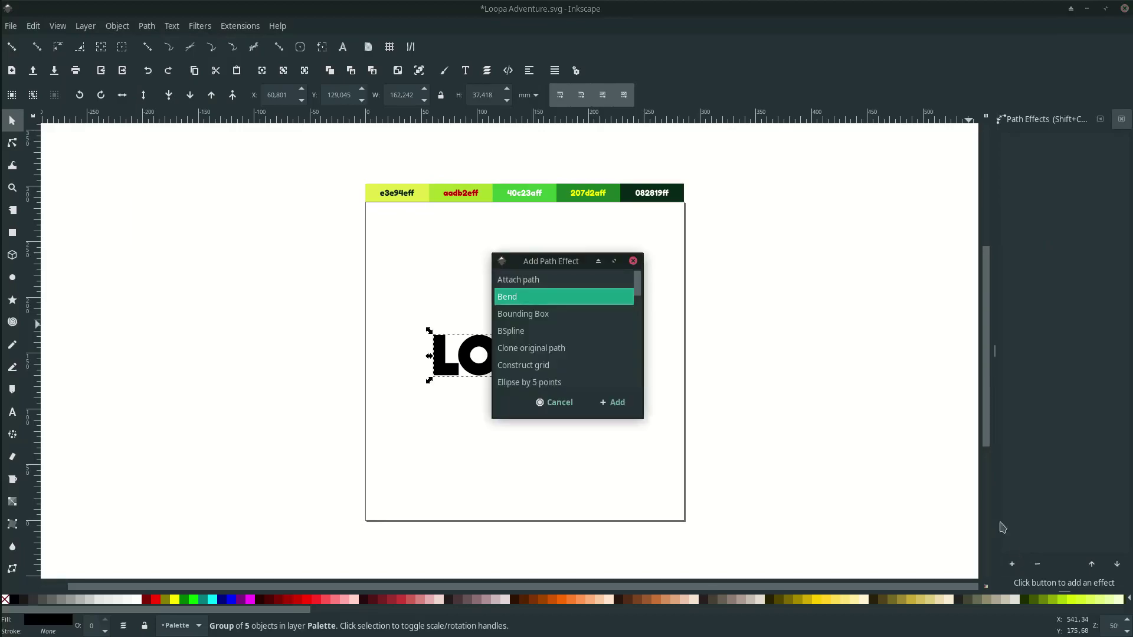
left_click(617, 403)
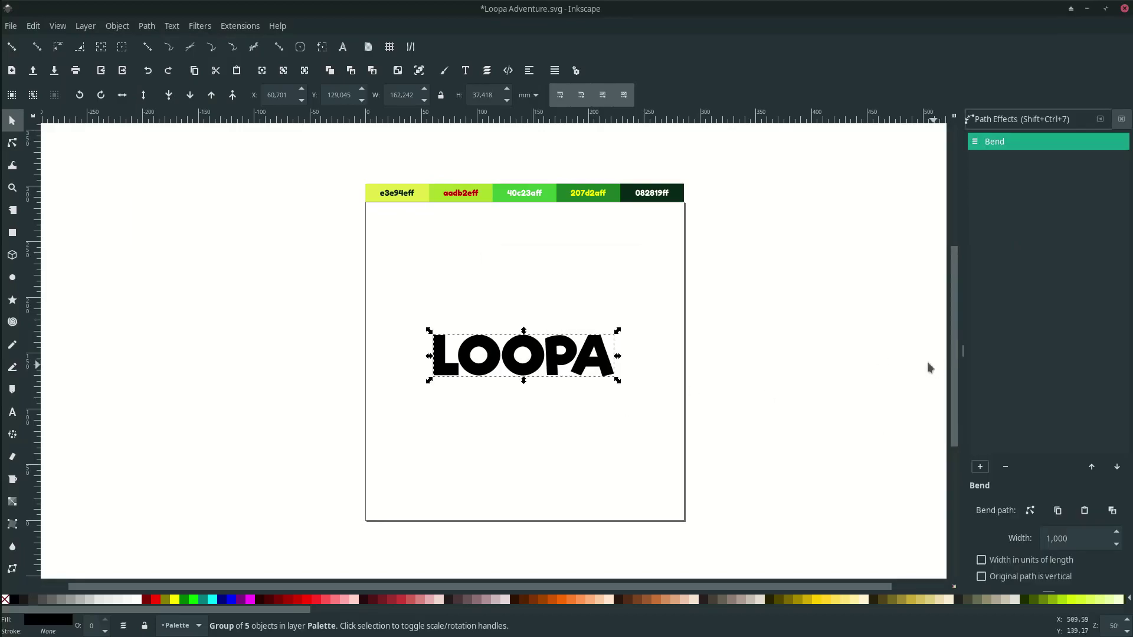
Bend the middle of the effect's path upward to arch the lettering, then convert the bent group to plain paths.
left_click(1017, 511)
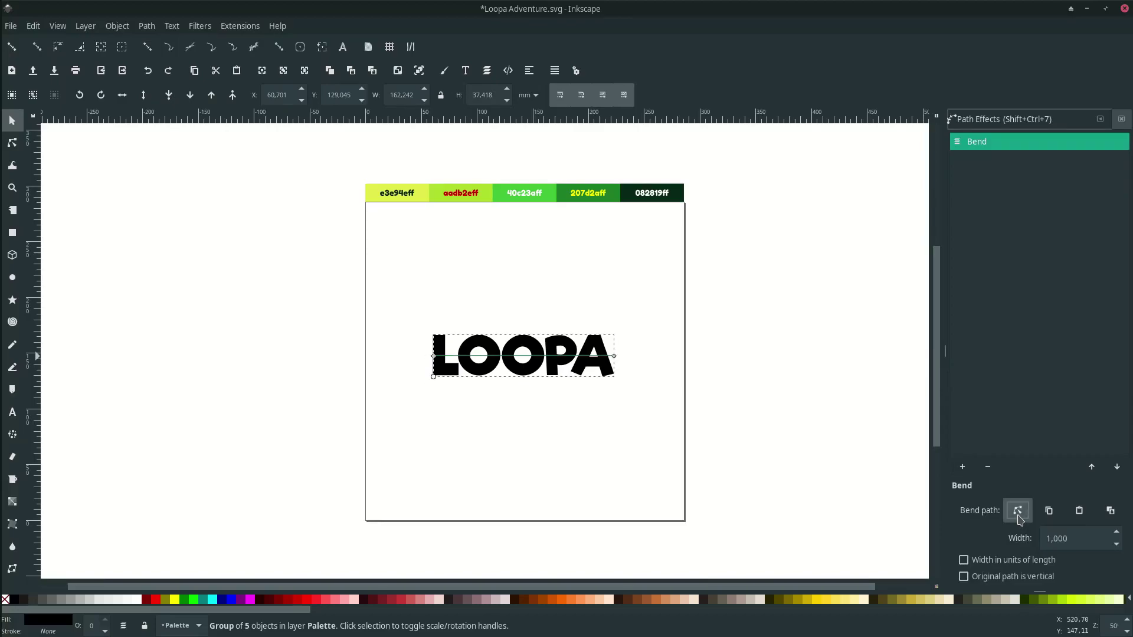
scroll(563, 363, "up", 3)
scroll(386, 340, "left", 2)
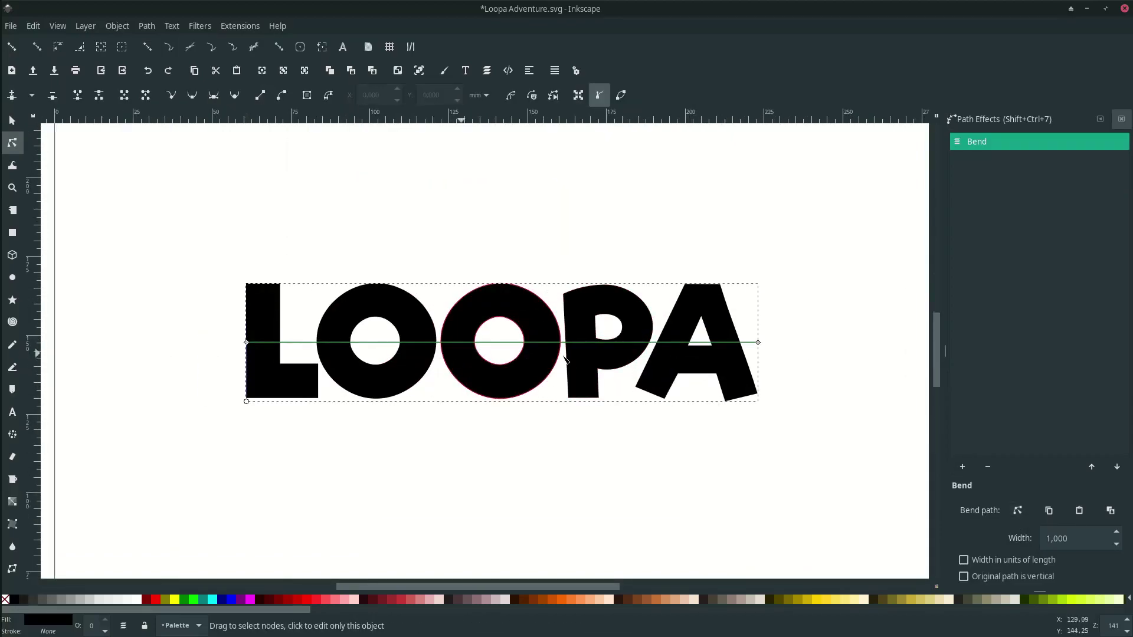
left_click_drag(494, 344, 496, 293)
key("s")
key("5")
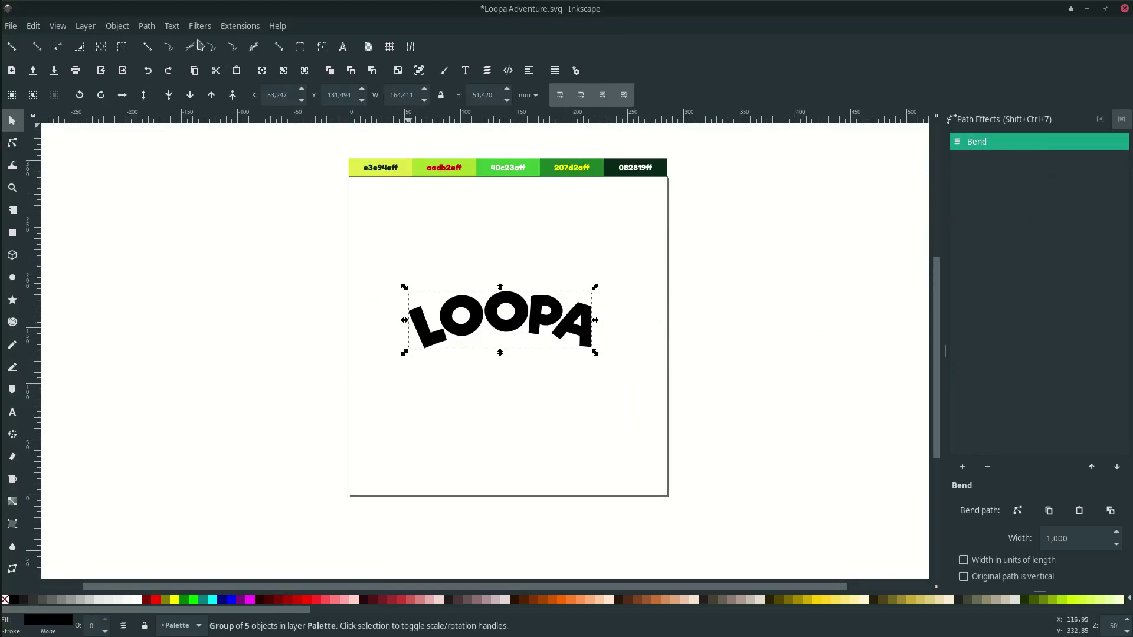
left_click(150, 28)
left_click(156, 45)
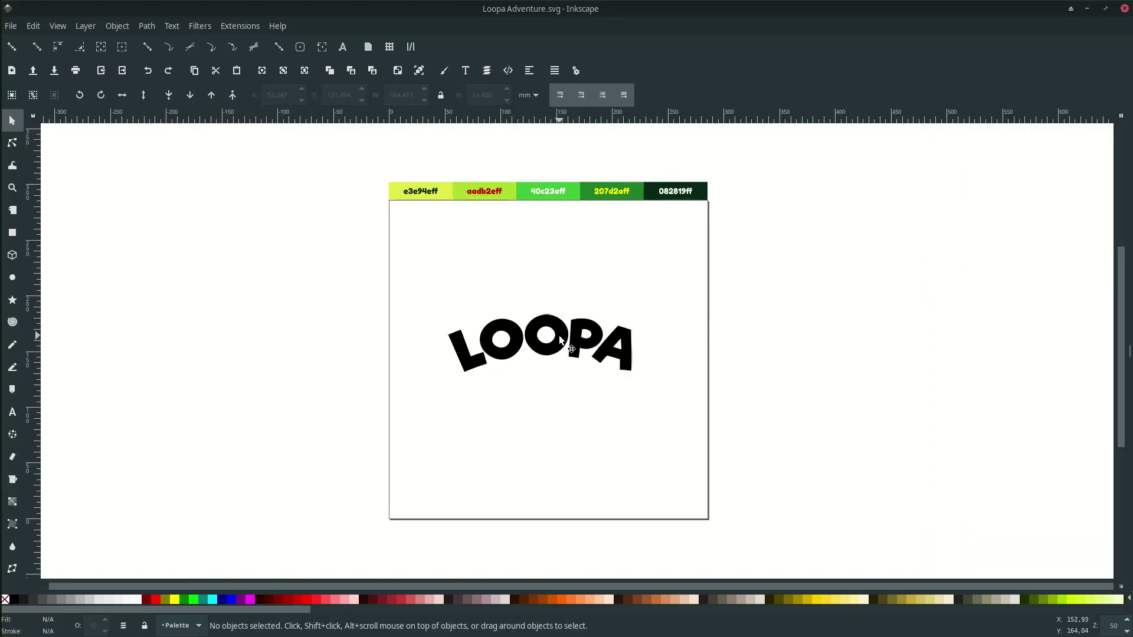
Apply a vertical linear gradient to the arched lettering, running from above the letters to below them.
left_click(559, 337)
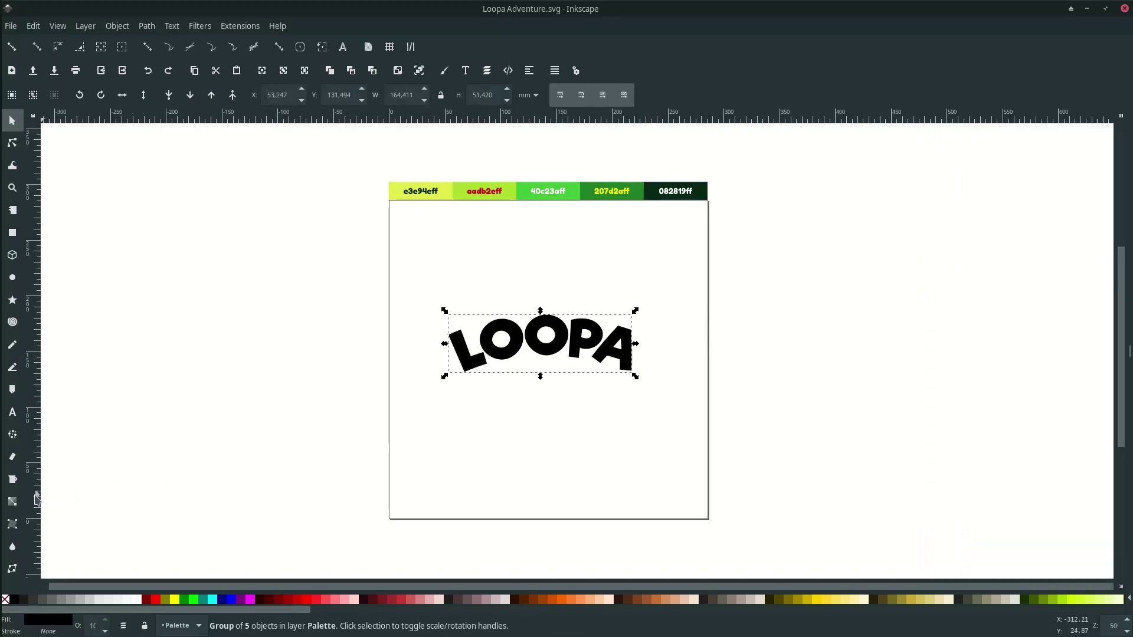
left_click(12, 501)
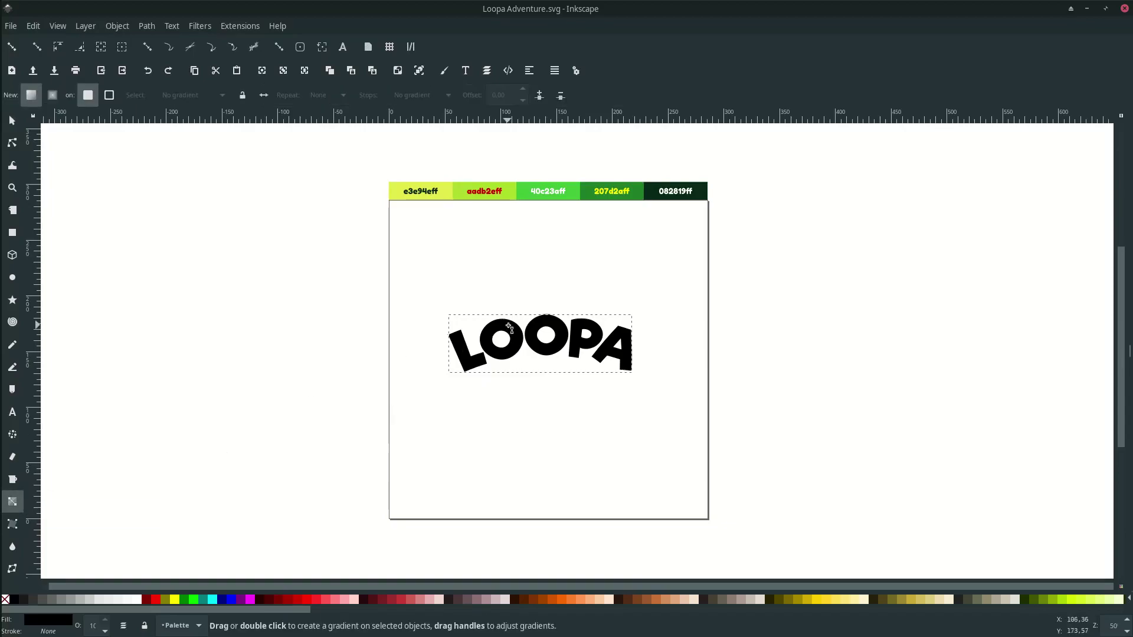
left_click_drag(551, 270, 551, 410)
Colour the gradient's upper stop with palette swatch aadb2eff and its lower stop with swatch 40c23aff.
left_click(552, 270)
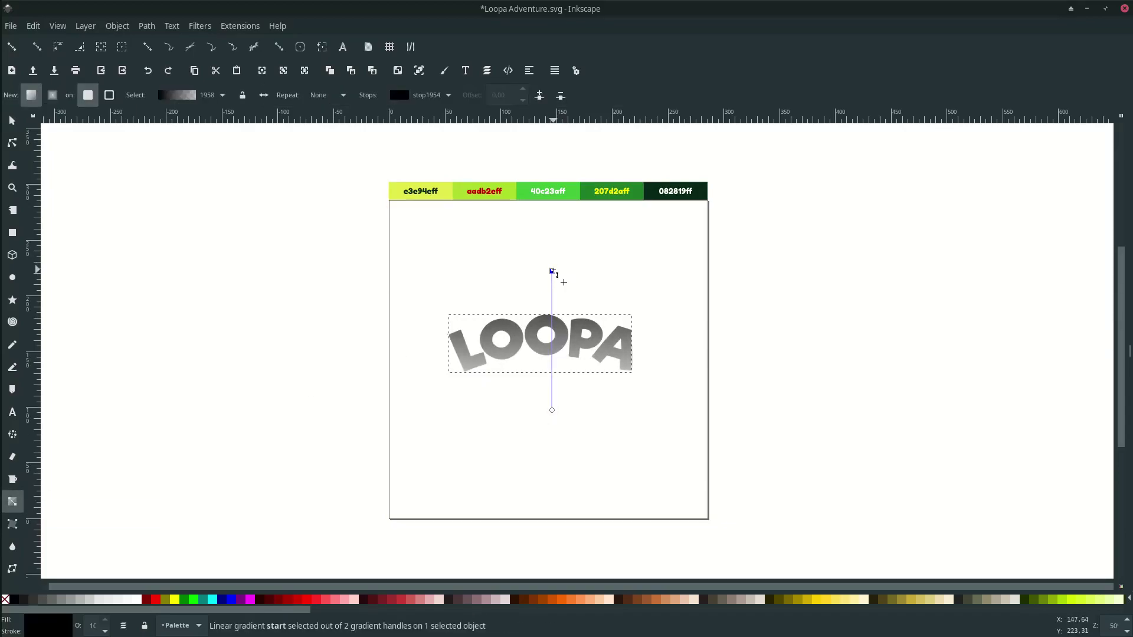
key("d")
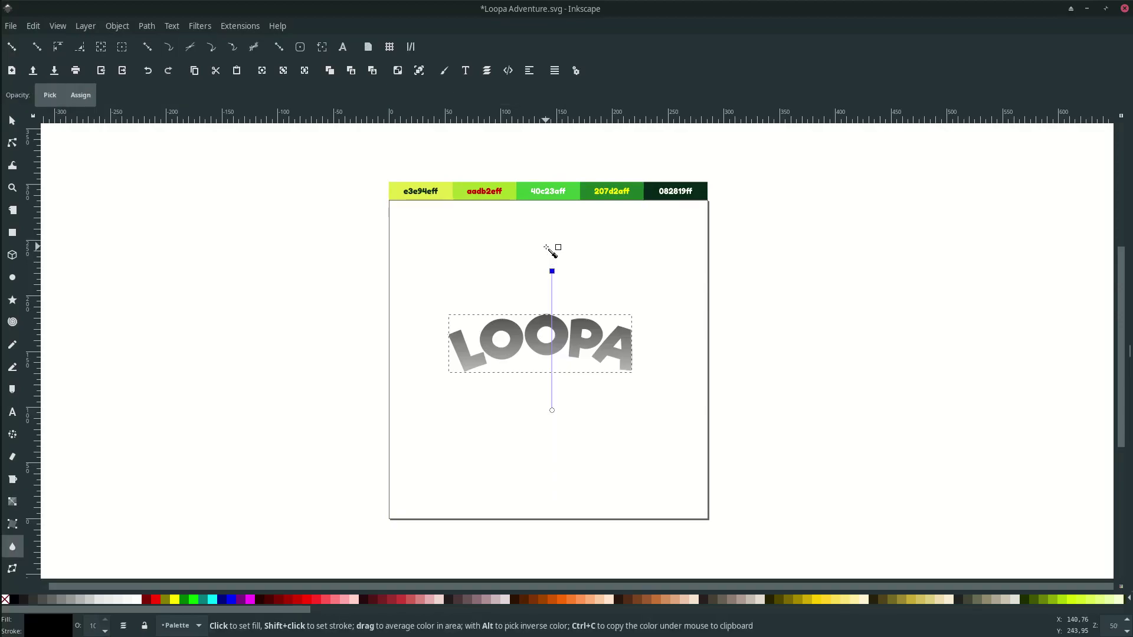
scroll(514, 210, "up", 1)
scroll(552, 216, "right", 1)
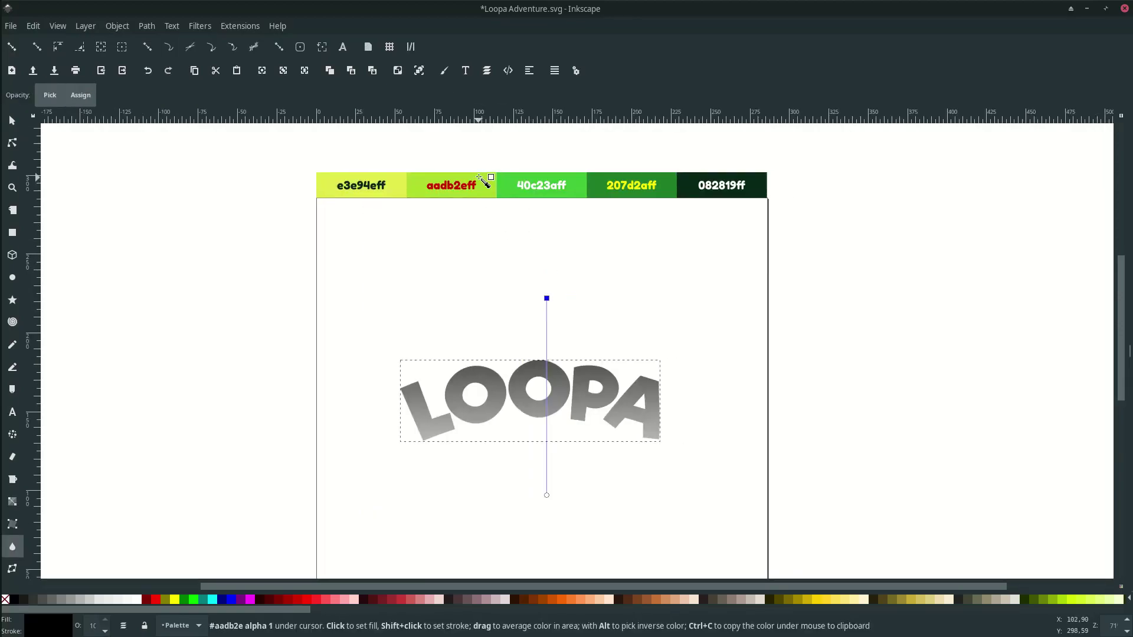
left_click(474, 193)
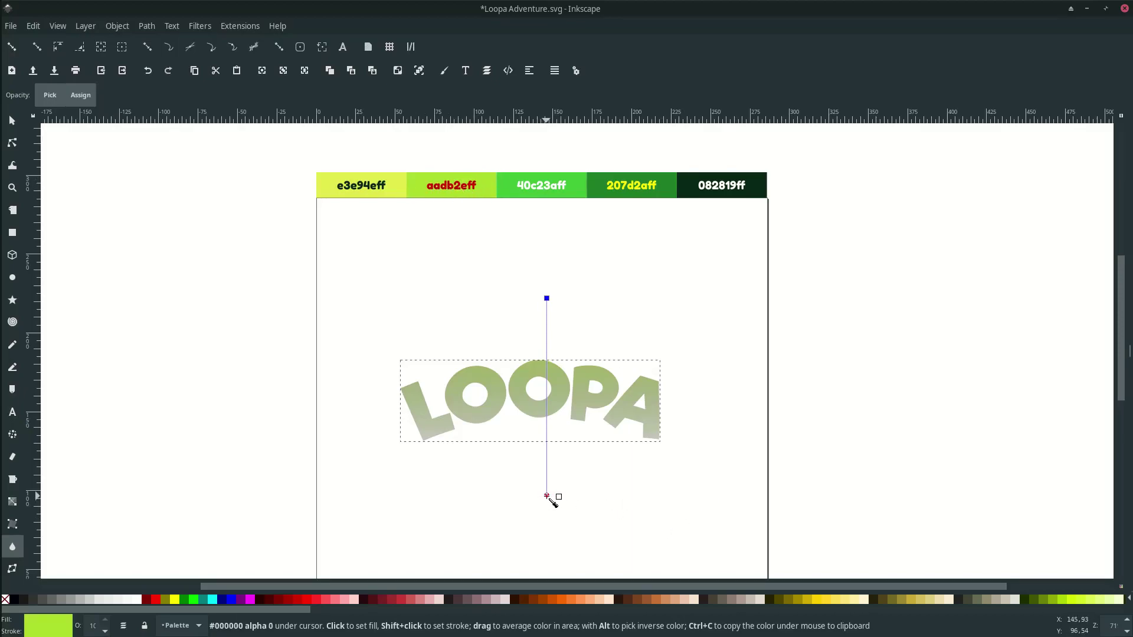
left_click(546, 496)
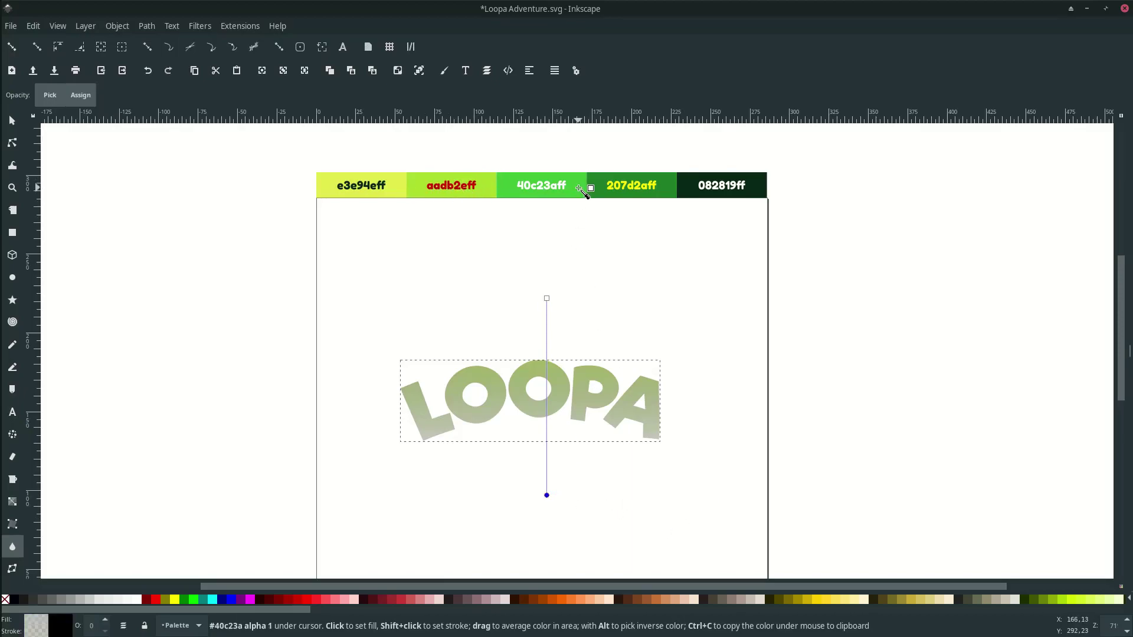
left_click(582, 178)
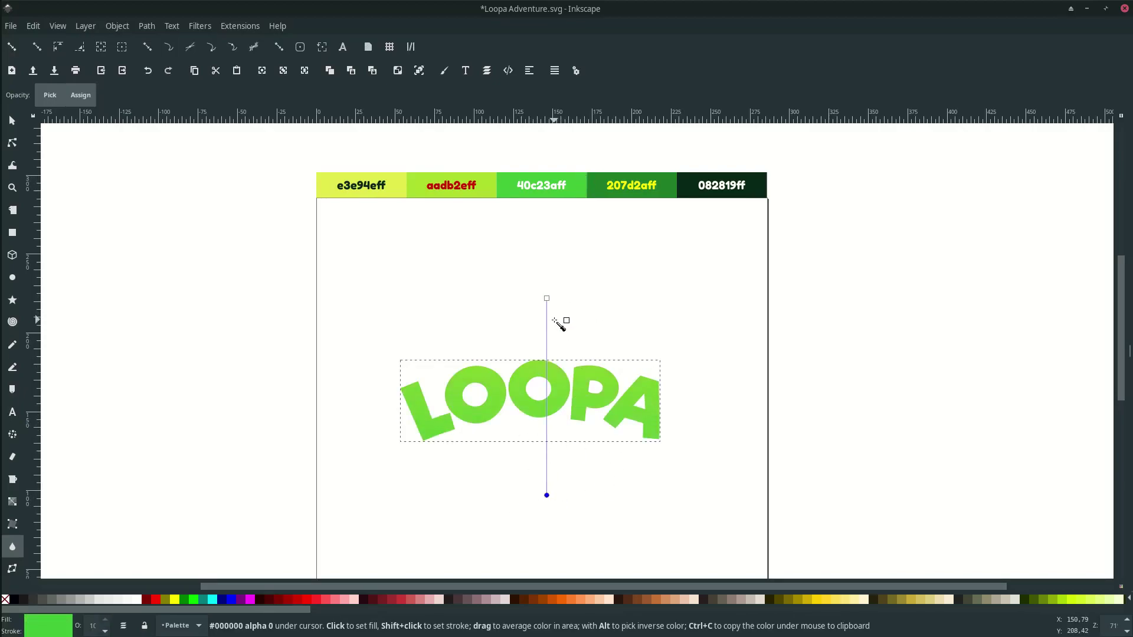
Pull both gradient handles in close to the top and bottom edges of the lettering.
key("n")
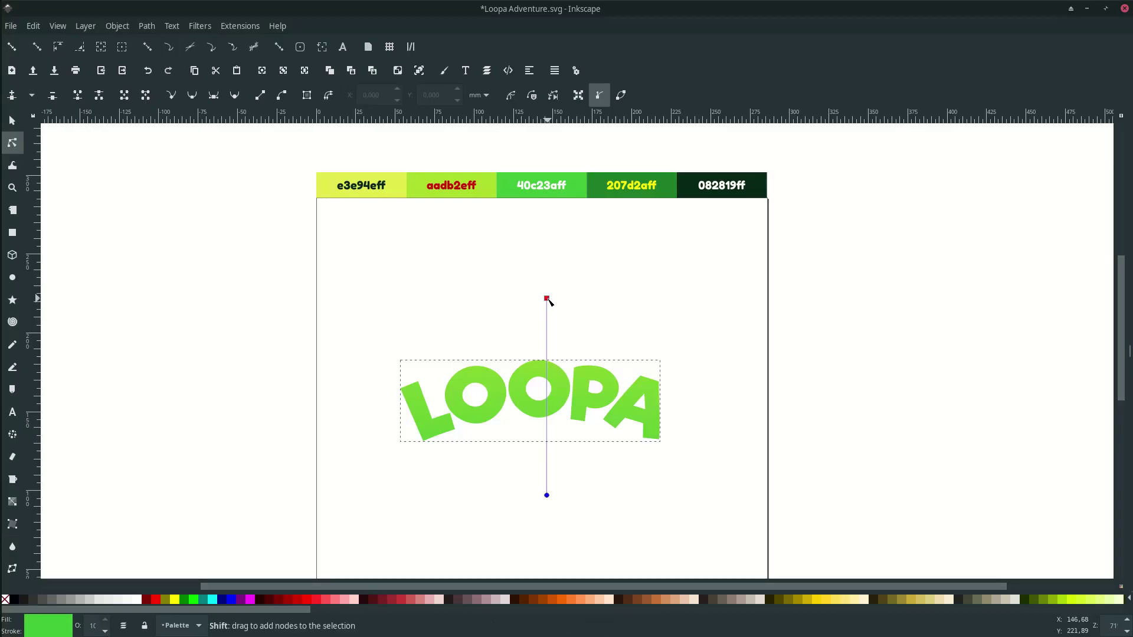
left_click_drag(548, 302, 545, 349)
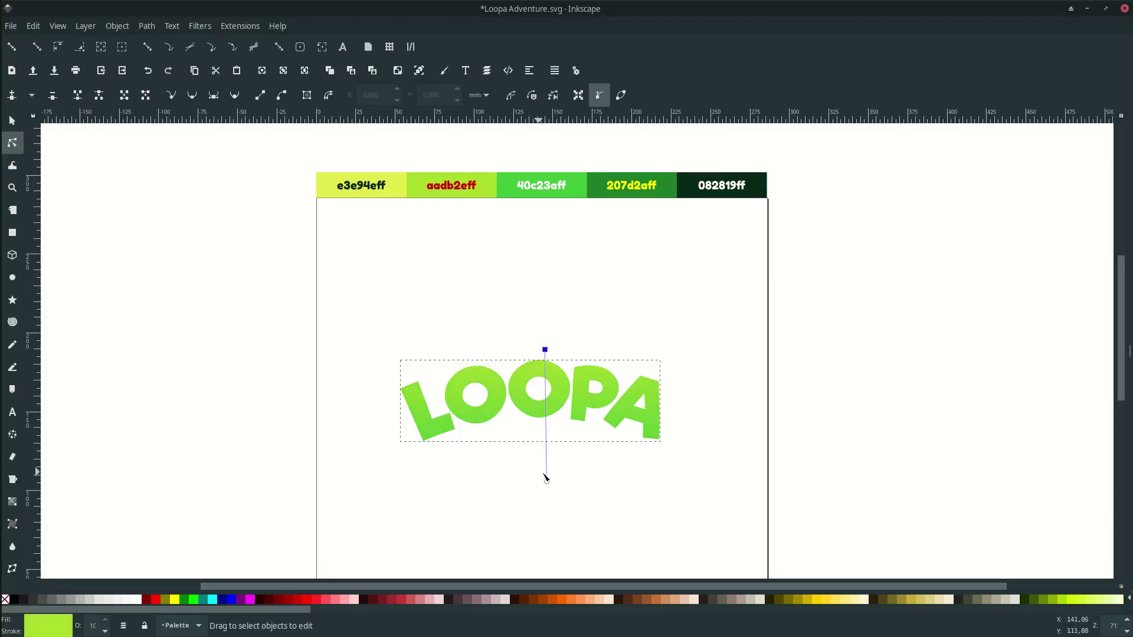
left_click_drag(546, 481, 544, 442)
left_click_drag(545, 350, 545, 355)
left_click(584, 340)
scroll(584, 340, "down", 2)
key("s")
scroll(602, 382, "up", 1)
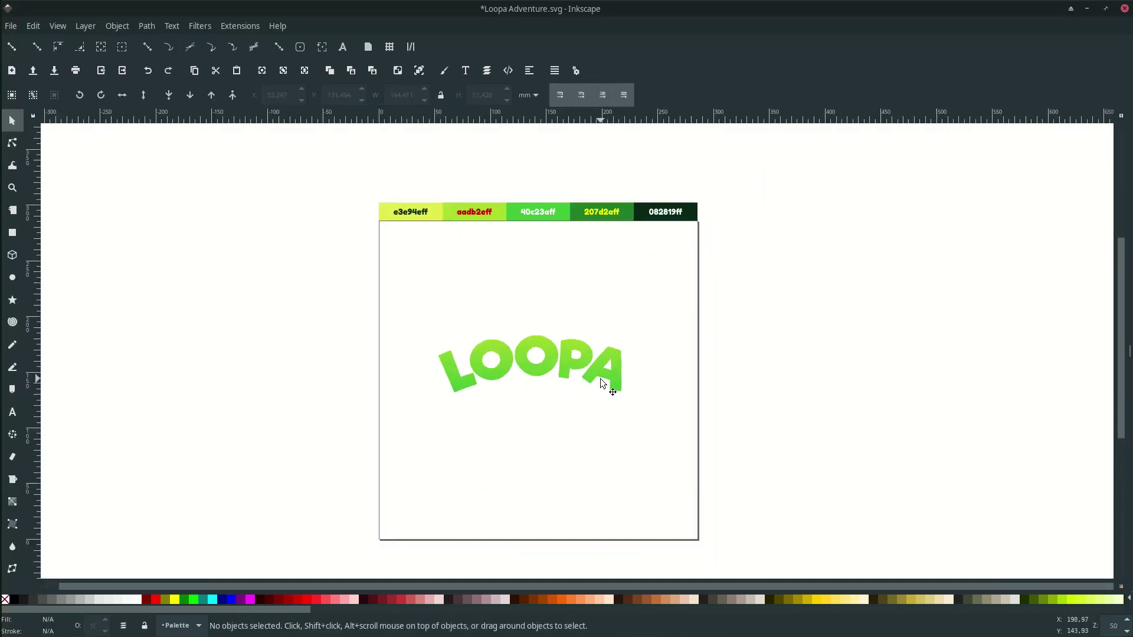
Duplicate the lettering, shrink the copy to about 137 mm wide and send it behind the original.
scroll(602, 383, "up", 1)
left_click_drag(616, 327, 608, 364)
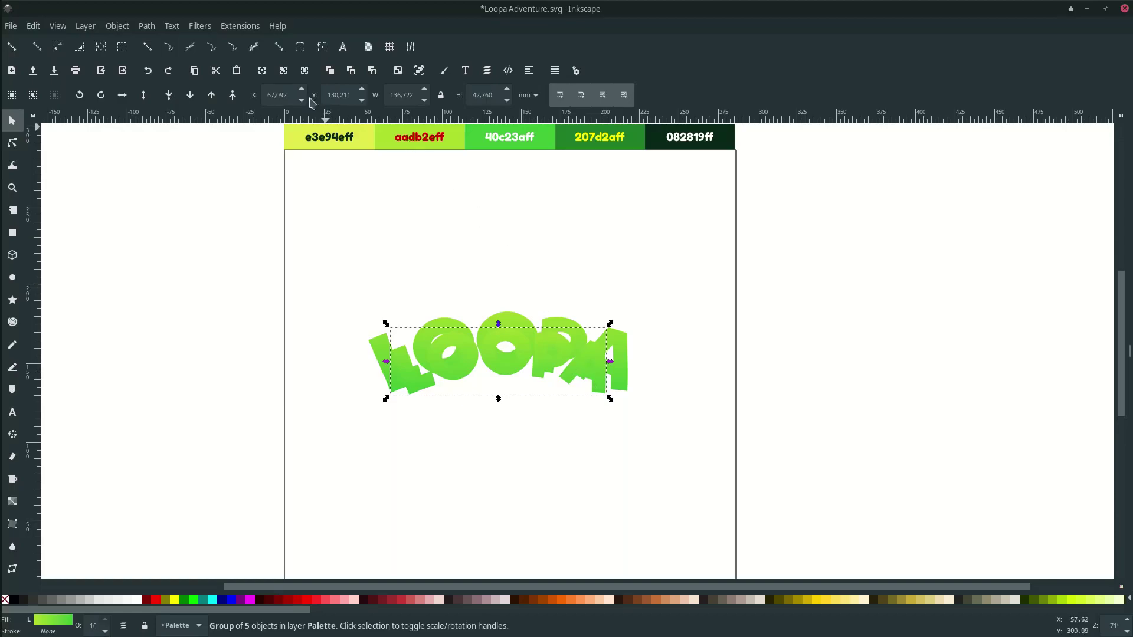
left_click(170, 95)
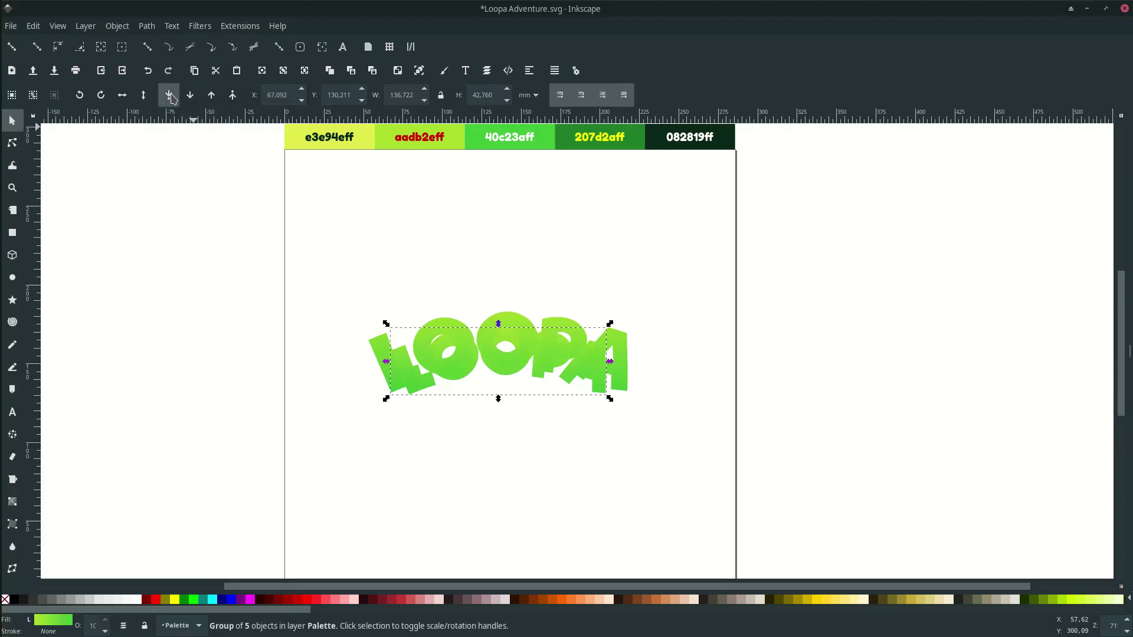
Fill the copy behind the lettering with the dark green palette swatch 207d2aff.
scroll(611, 238, "up", 1)
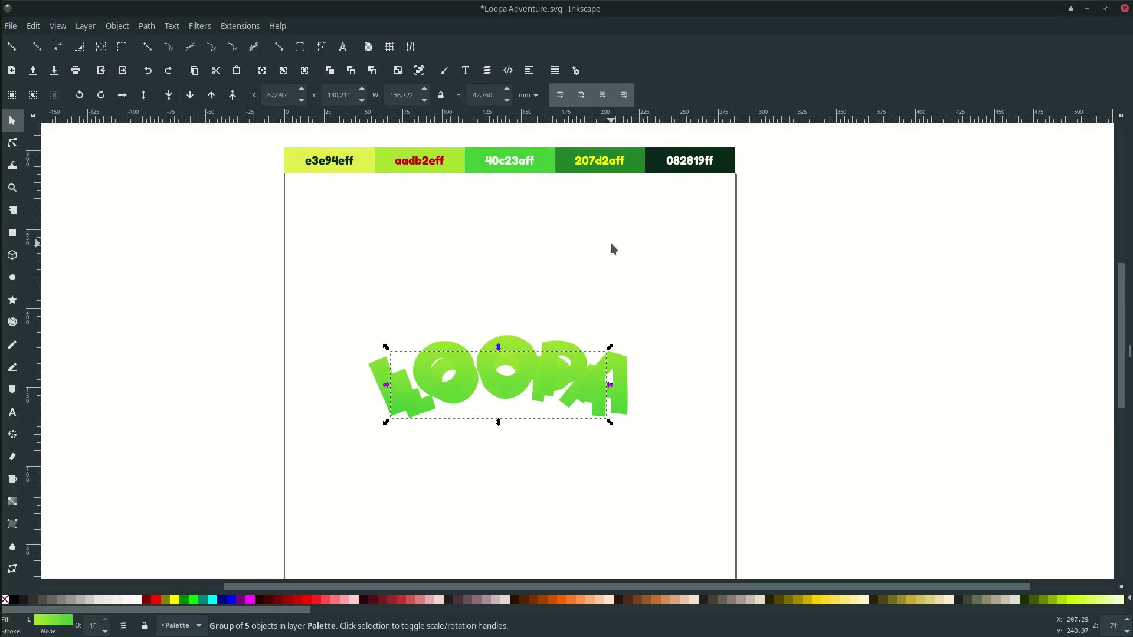
key("d")
left_click(642, 160)
key("s")
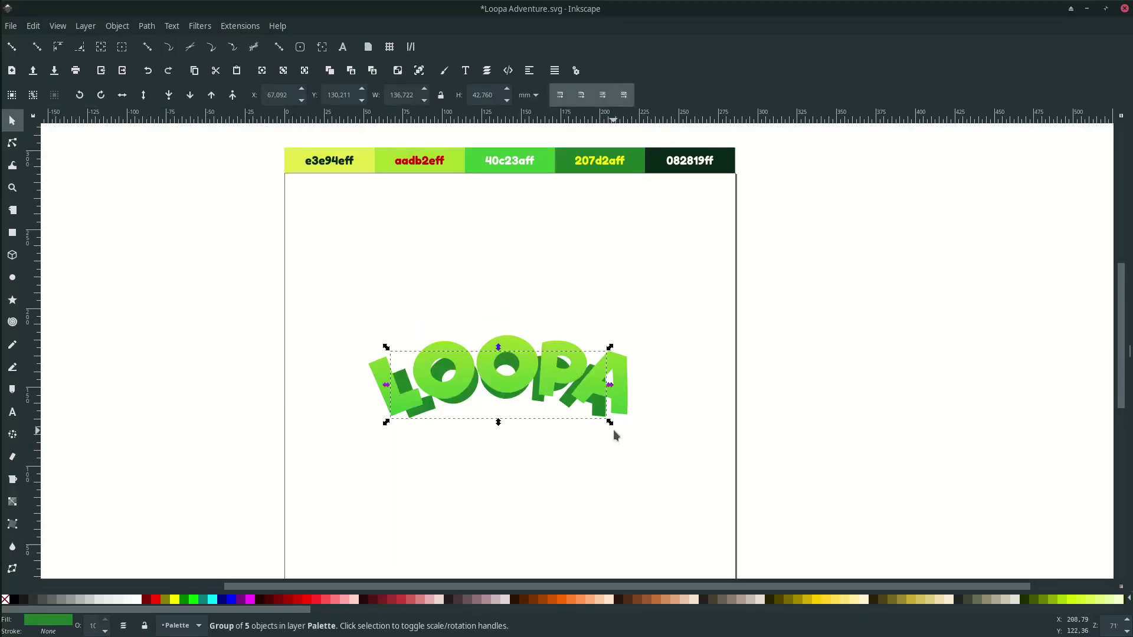
Resize the dark green copy to about 151 mm wide, offset slightly below the front letters, and save the file.
left_click_drag(605, 411, 631, 428)
key("ctrl+z")
left_click_drag(606, 413, 606, 404)
left_click(610, 450)
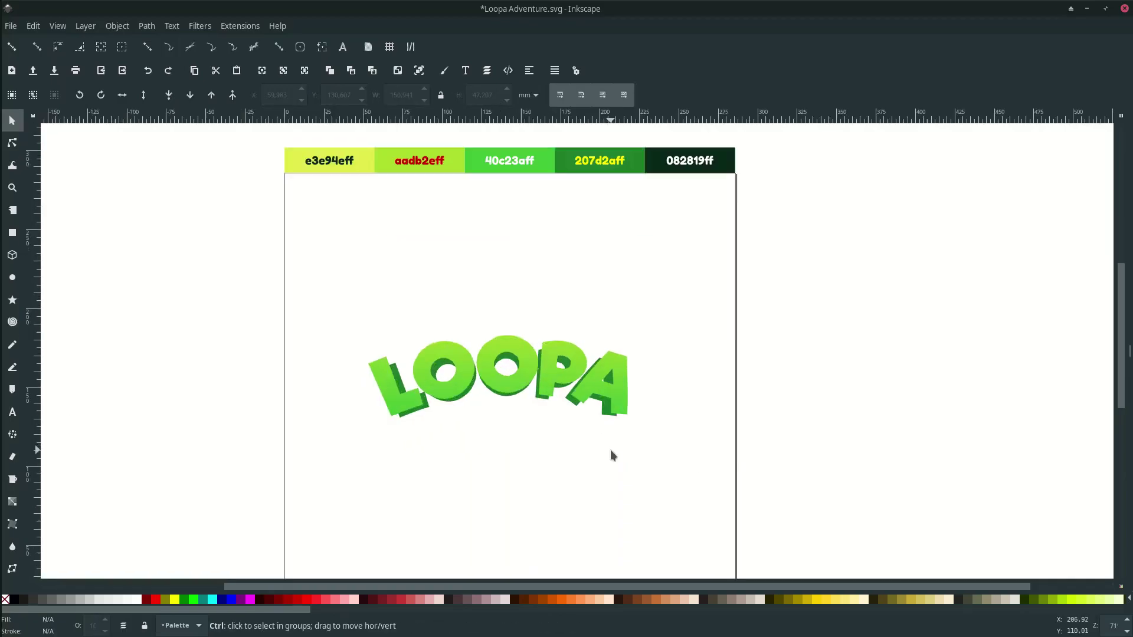
key("ctrl+s")
Ungroup the front lettering and the dark green copy into separate letters.
scroll(588, 442, "down", 1)
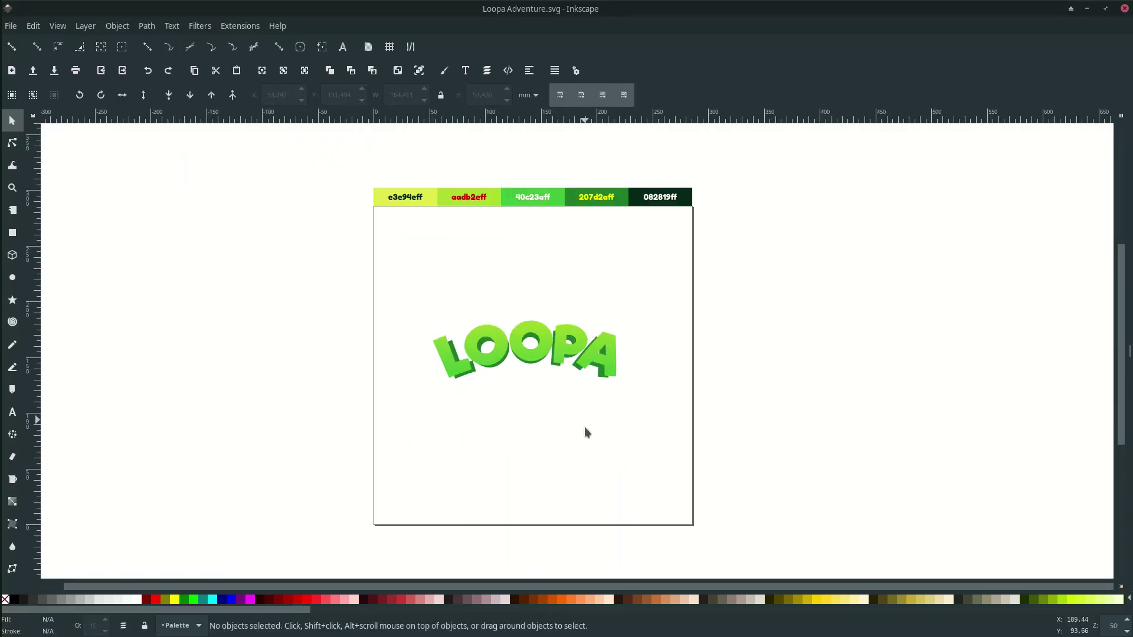
scroll(568, 374, "up", 2)
left_click(557, 330)
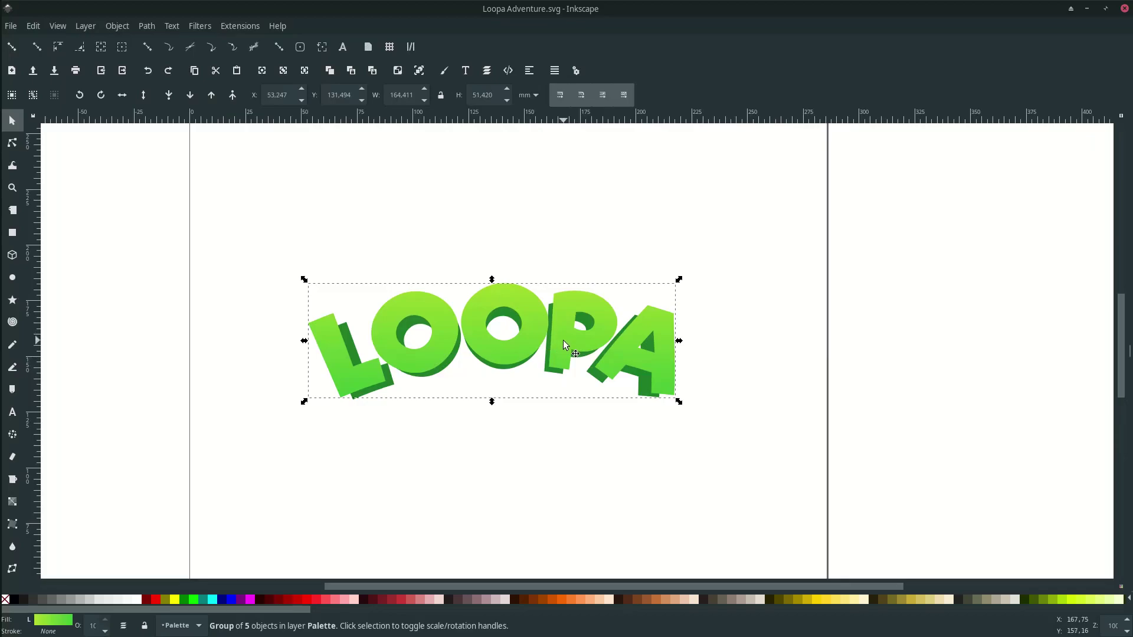
right_click(563, 340)
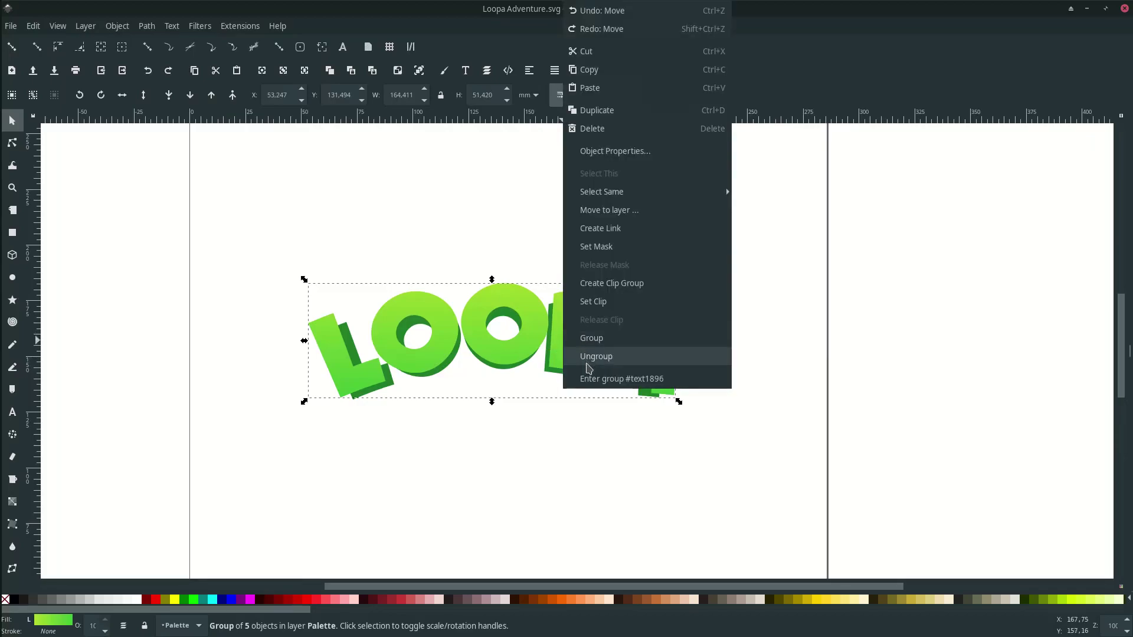
left_click(589, 367)
left_click(556, 379)
right_click(554, 378)
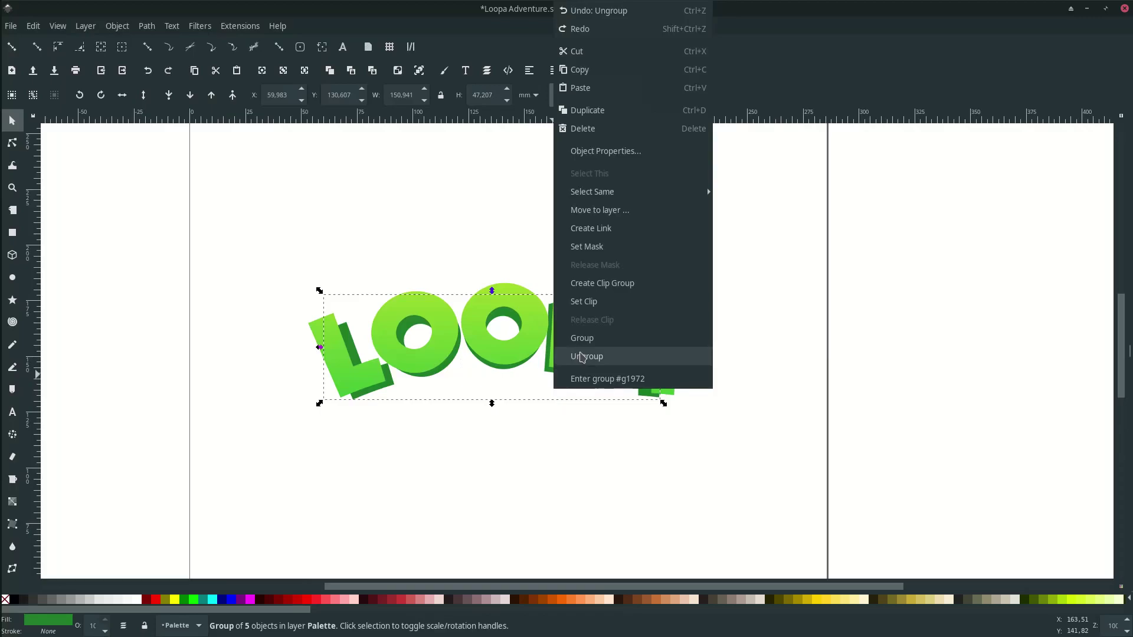
left_click(581, 357)
left_click(720, 462)
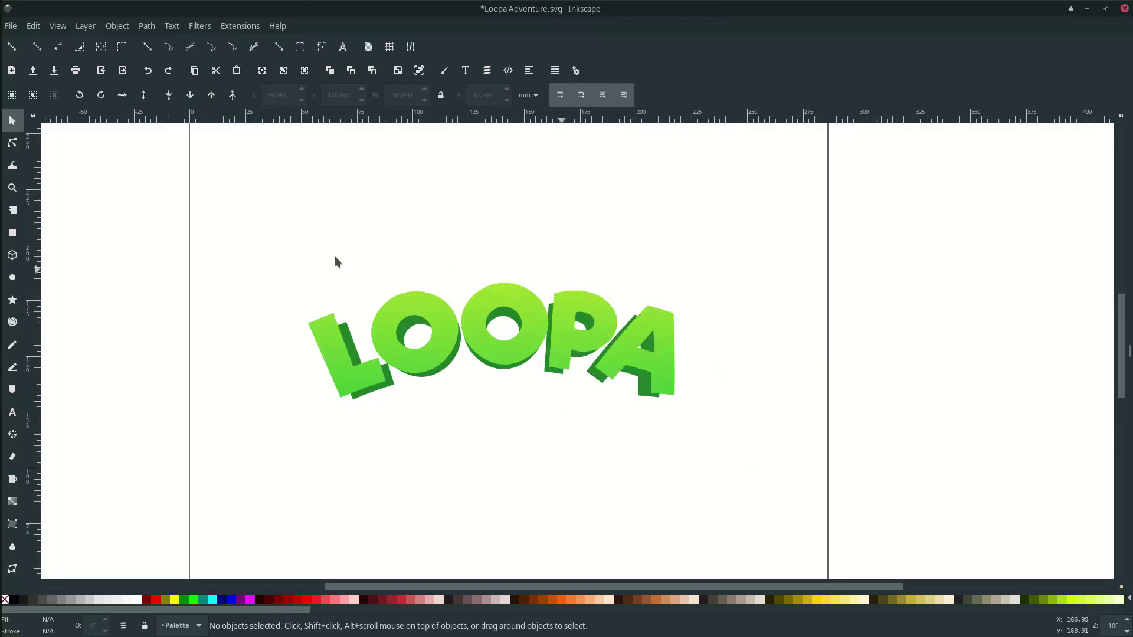
Duplicate all ten letter shapes, give the copies a black stroke and send them behind the originals.
left_click_drag(260, 228, 777, 461)
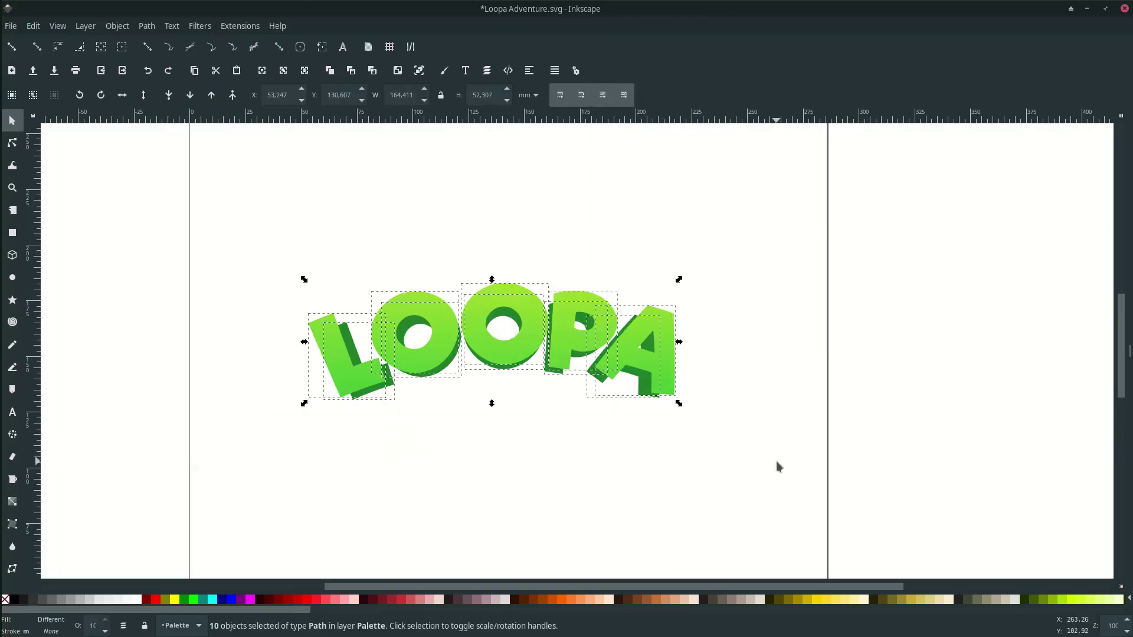
scroll(625, 454, "down", 1)
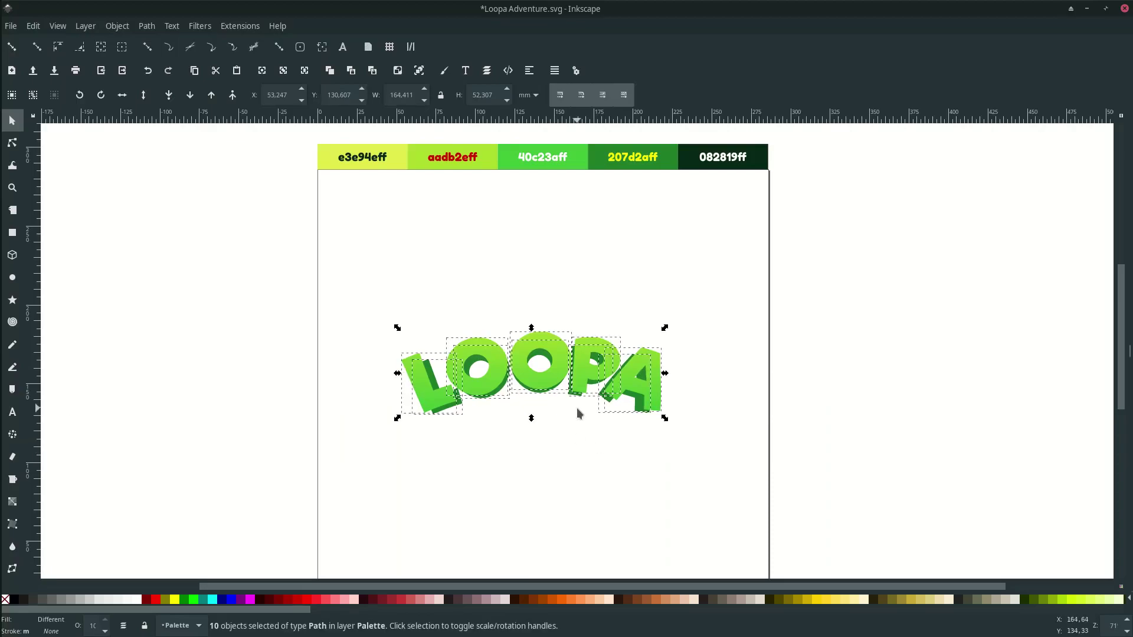
right_click(50, 631)
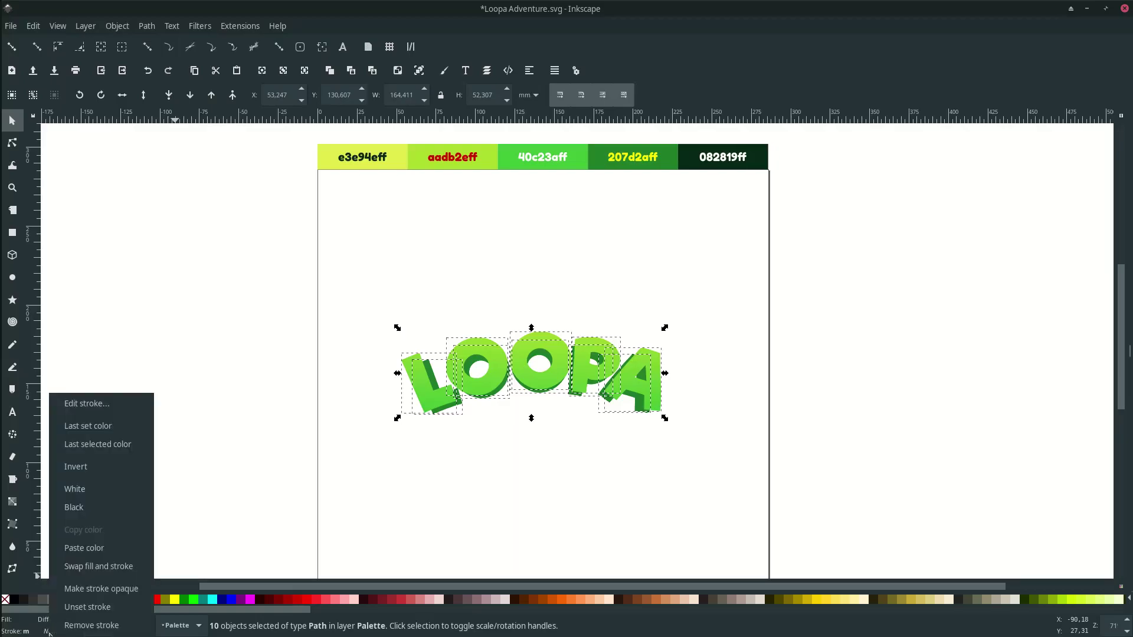
left_click(112, 517)
scroll(621, 407, "up", 1, "ctrl")
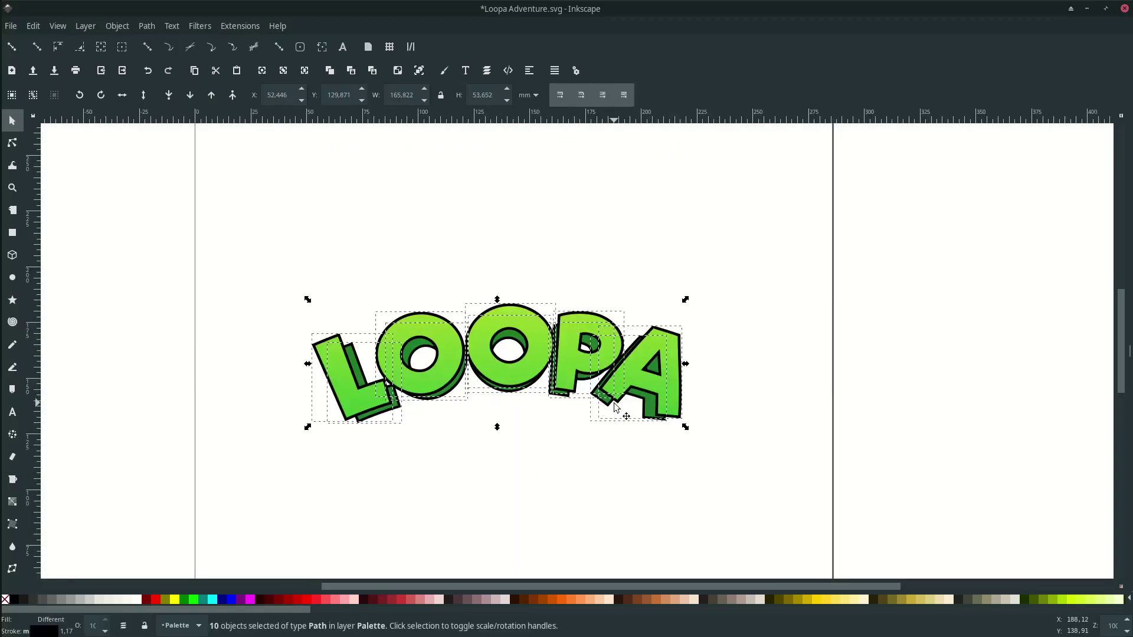
left_click(169, 94)
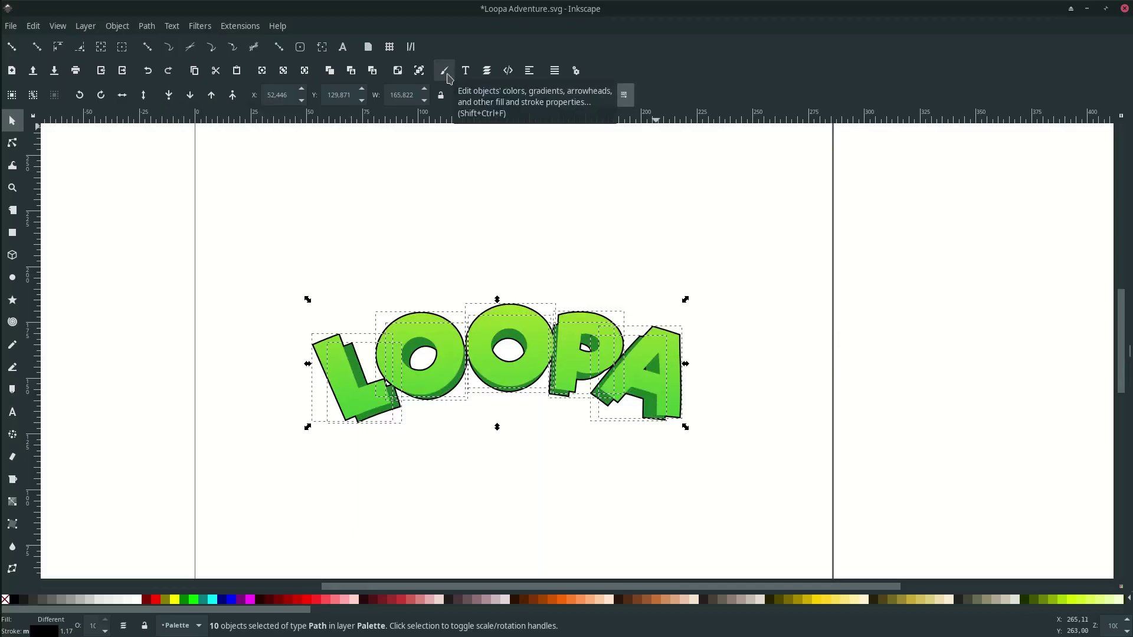
Set the stroke width of the black-outlined letter copies to 40 px.
left_click(447, 76)
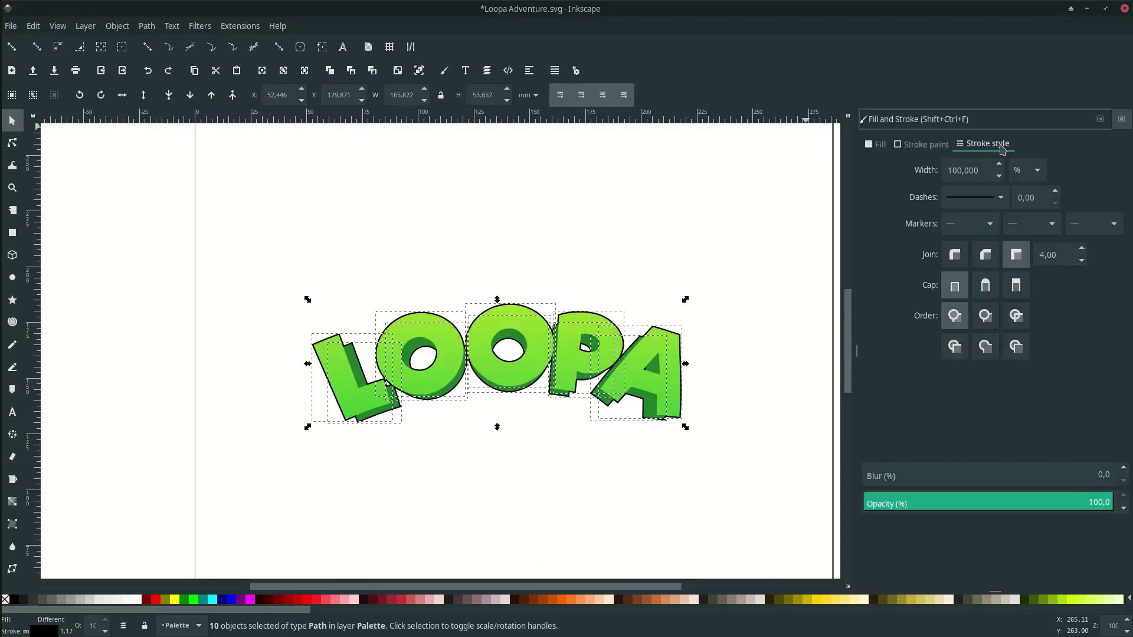
left_click(1022, 169)
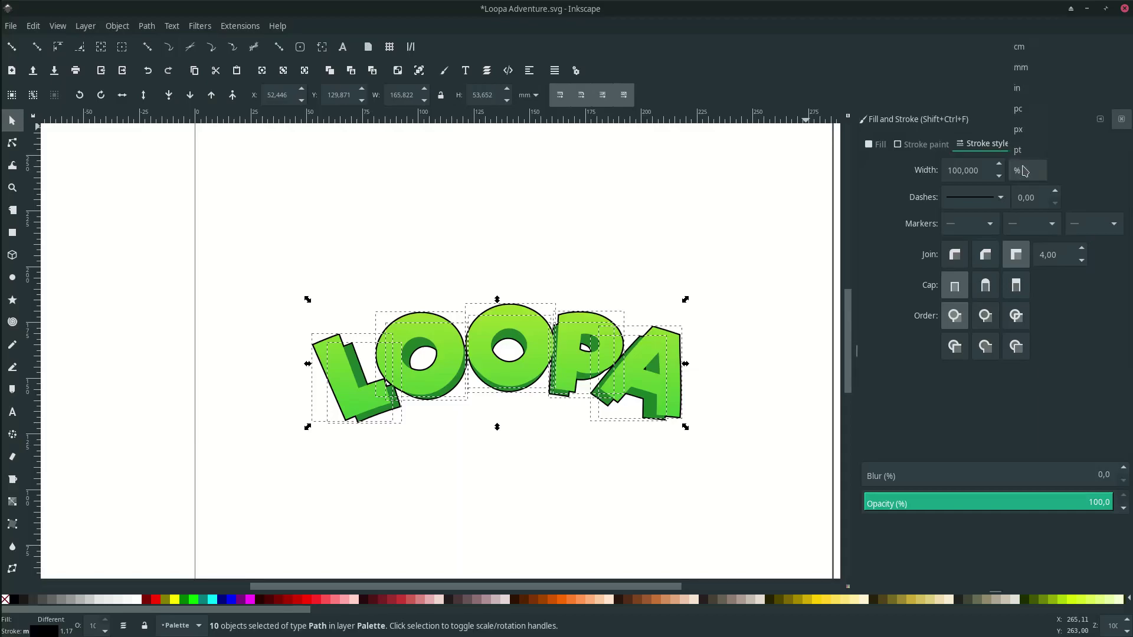
left_click(1031, 131)
left_click(976, 172)
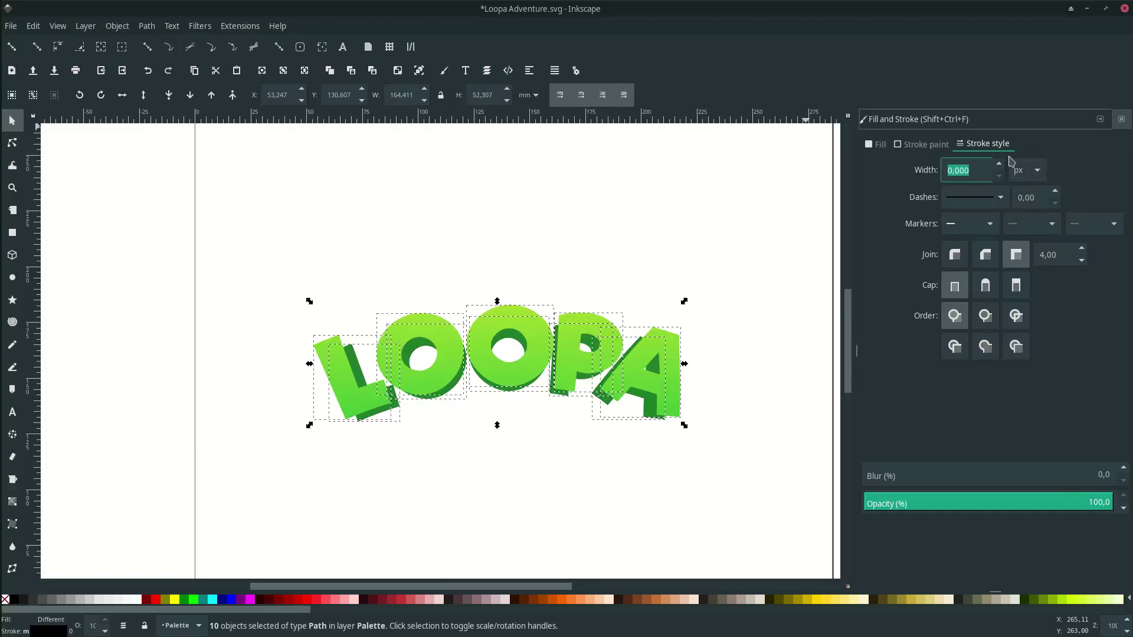
type("30")
key("Return")
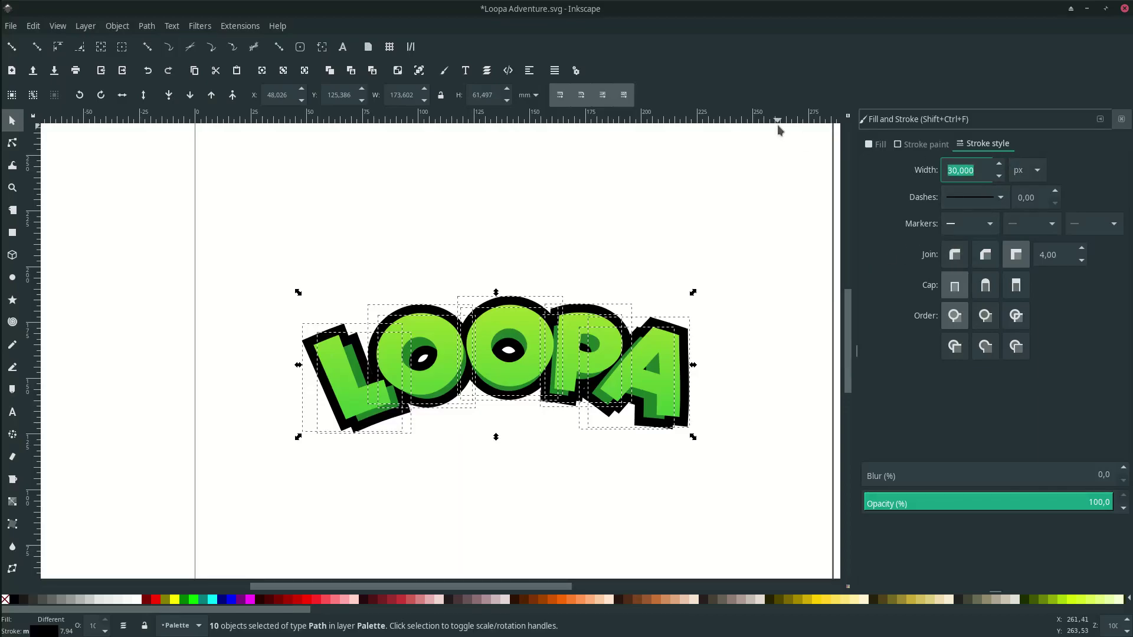
type("40")
key("Return")
scroll(608, 348, "down", 1)
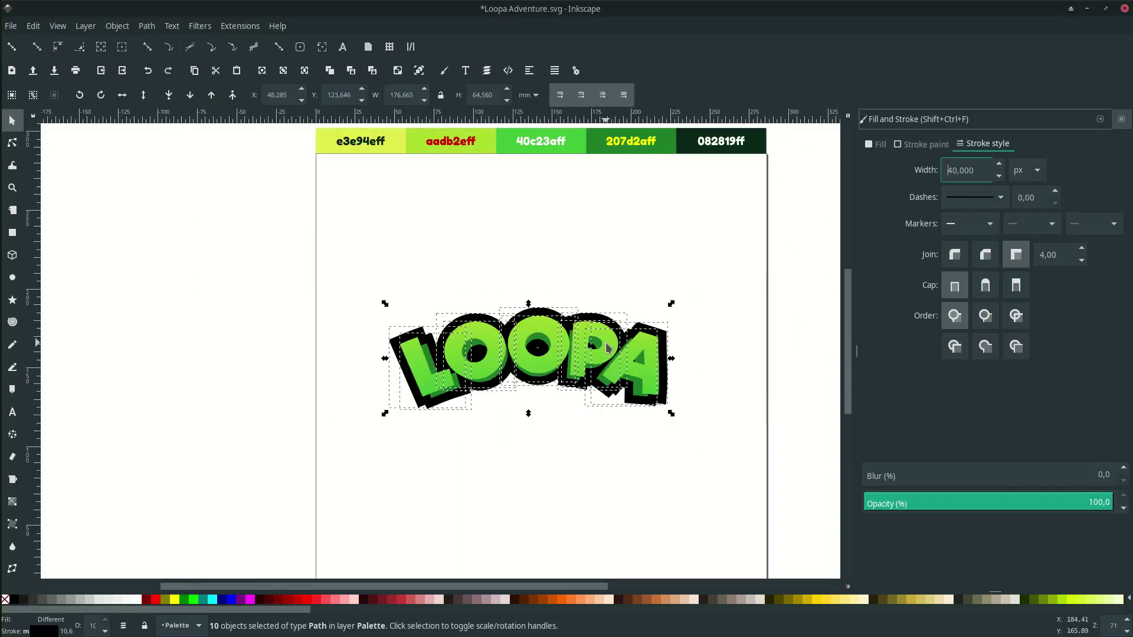
scroll(608, 348, "up", 1)
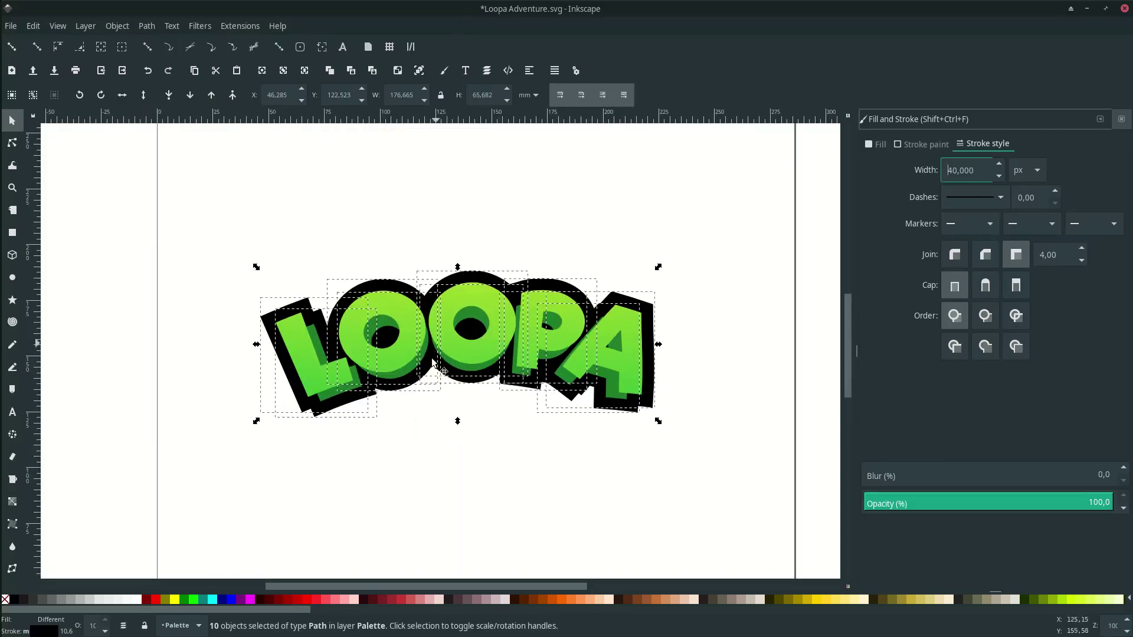
Convert the copies' thick strokes to paths and unite them into a single black silhouette behind the lettering.
left_click(147, 26)
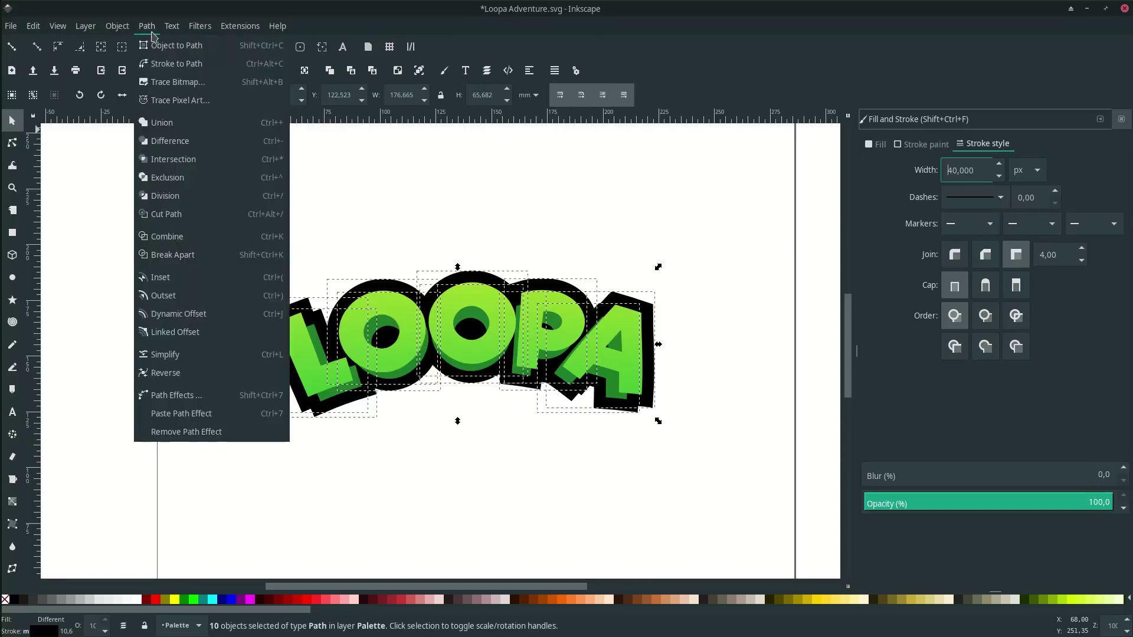
left_click(205, 66)
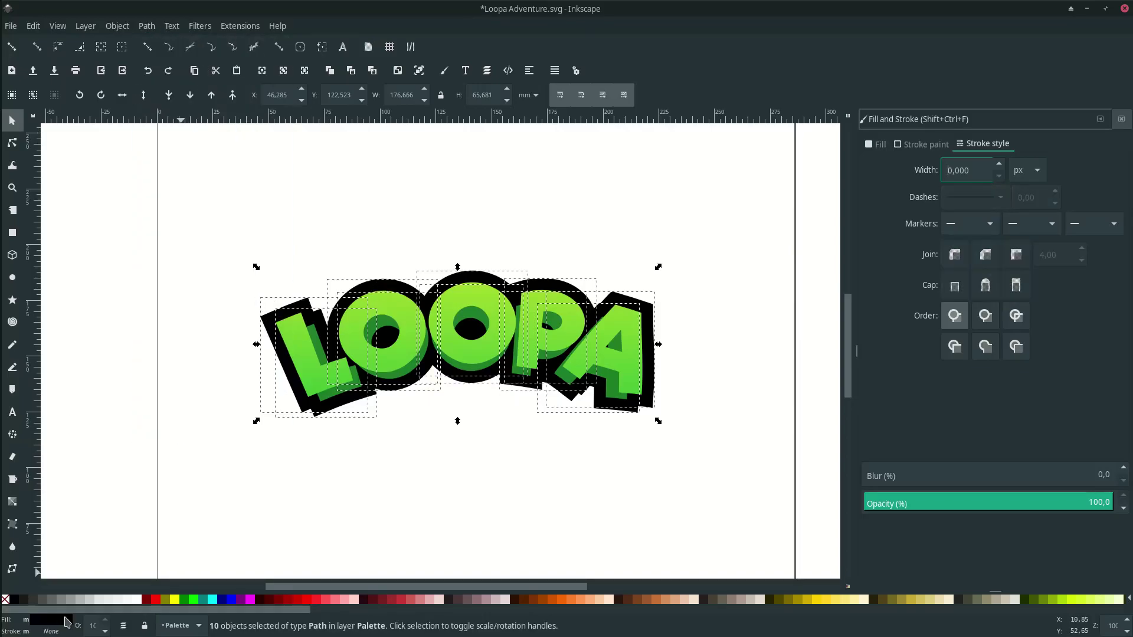
left_click(147, 26)
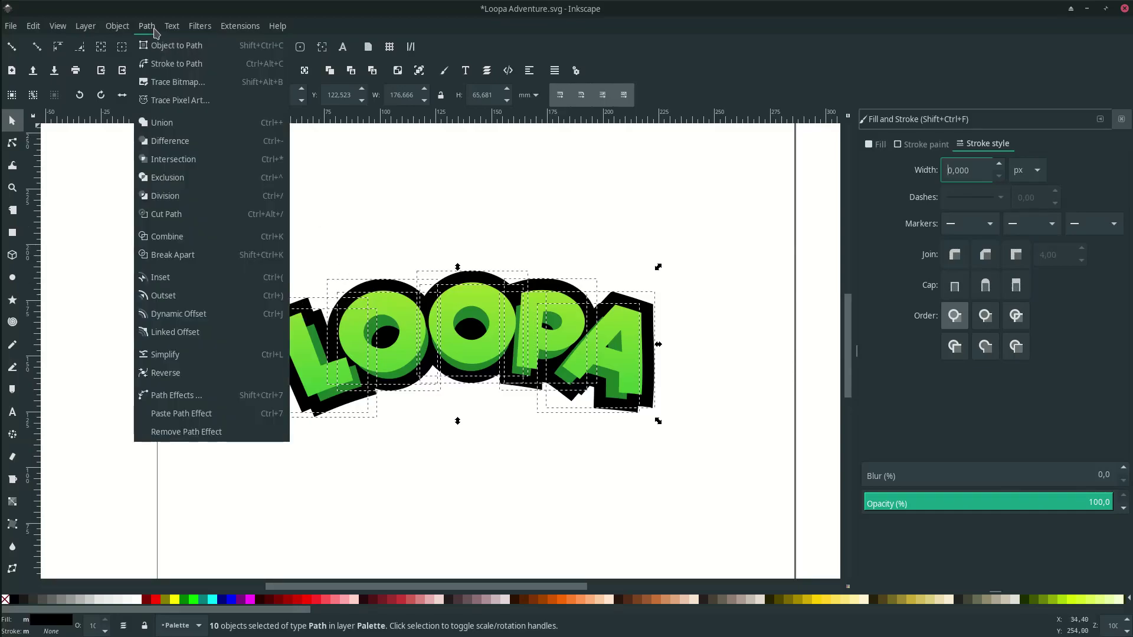
left_click(193, 130)
left_click(367, 259)
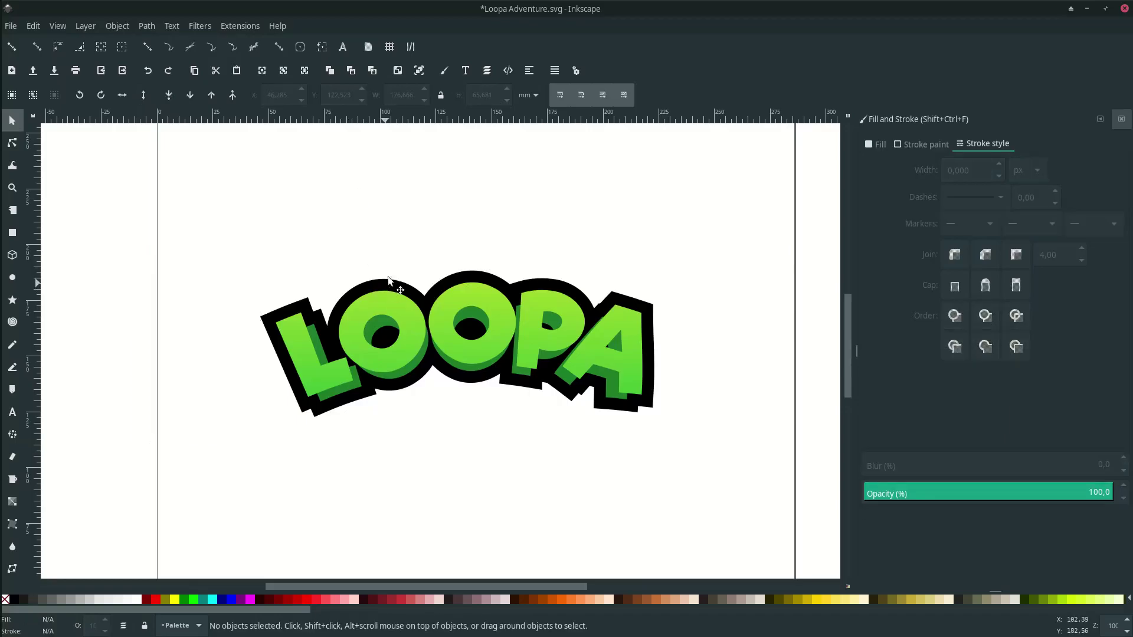
left_click_drag(388, 277, 405, 177)
key("ctrl+z")
Save the file and recolour the black silhouette with the darkest palette swatch, 082819ff.
scroll(402, 232, "down", 1)
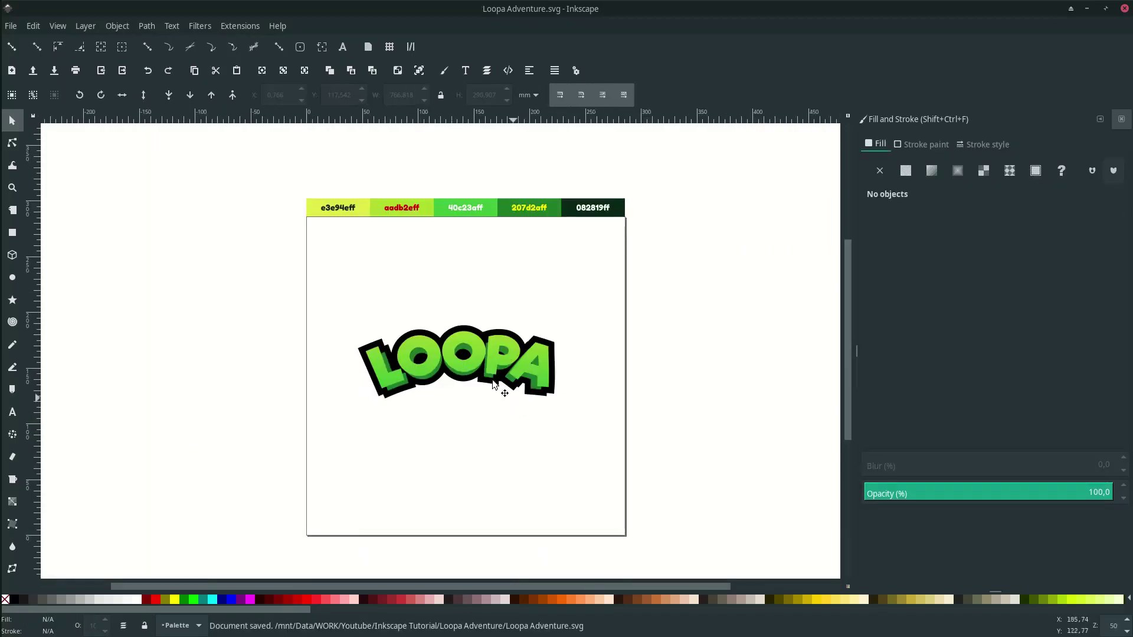
scroll(470, 369, "up", 1)
left_click(563, 364)
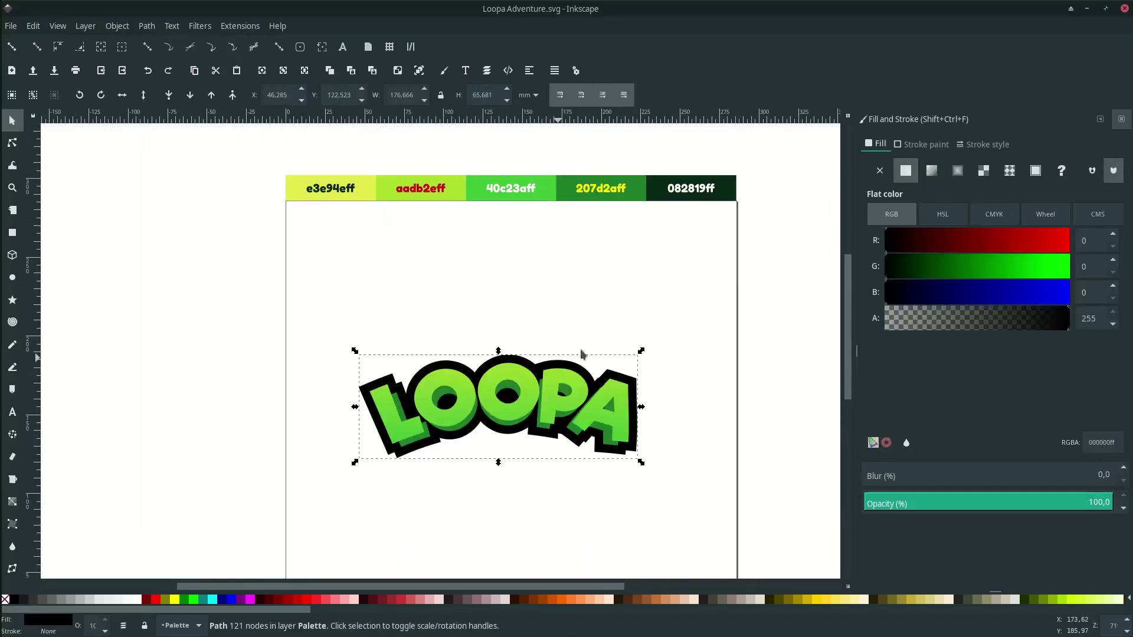
key("d")
left_click(656, 182)
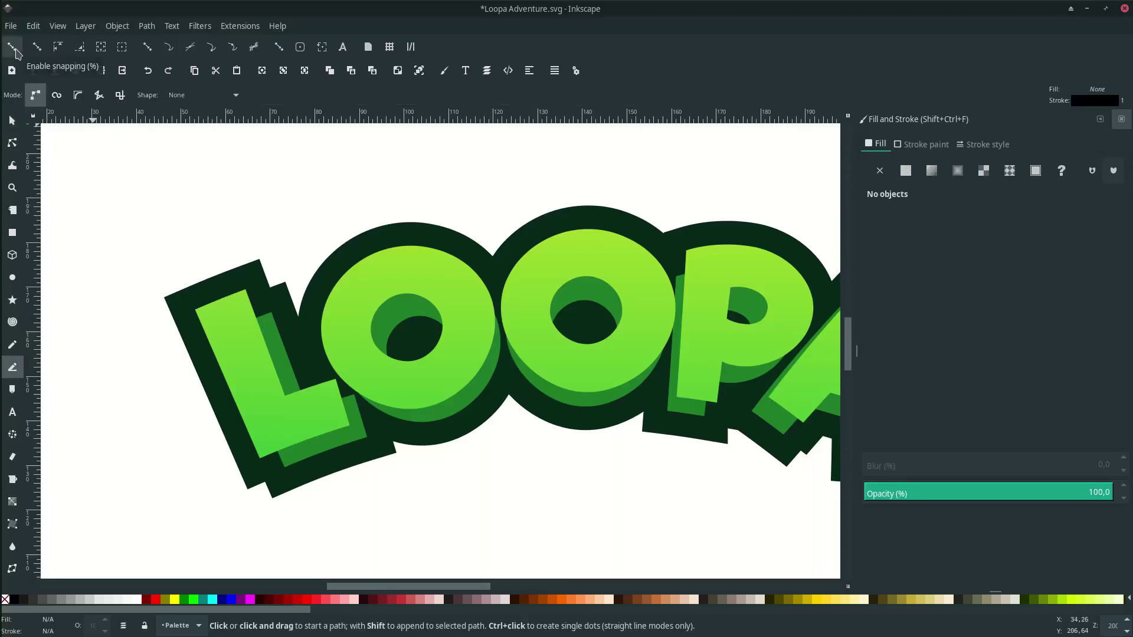
With snapping enabled, draw a closed four-point shape bridging the top right corners of the front L and its dark green depth.
scroll(269, 271, "up", 4)
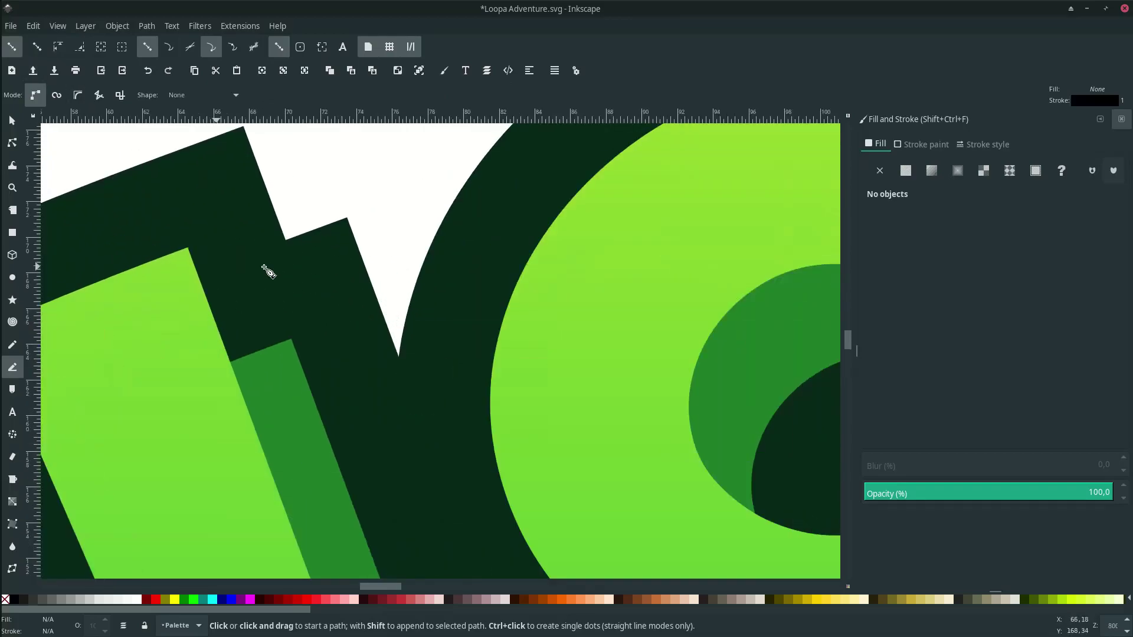
left_click(187, 248)
scroll(188, 247, "down", 4)
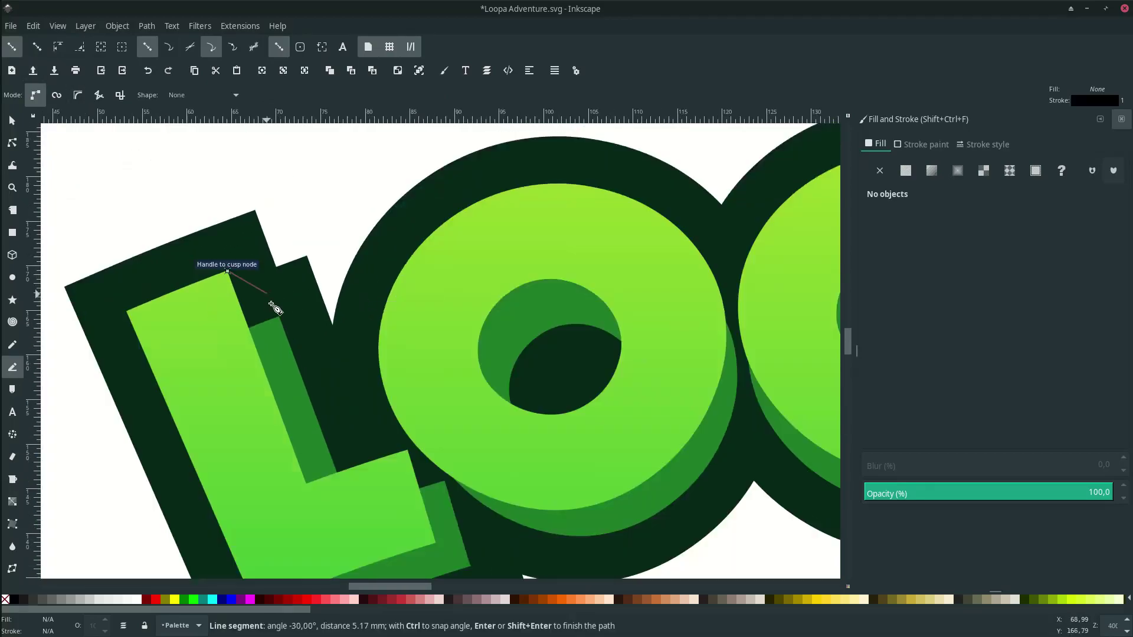
scroll(266, 295, "up", 2)
left_click(278, 270)
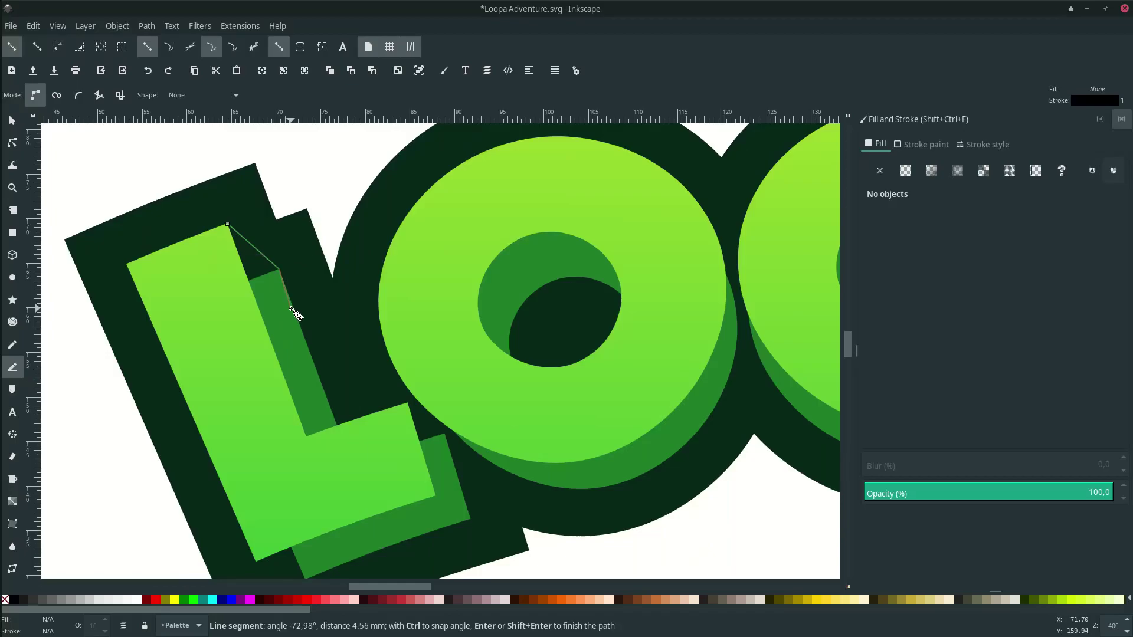
left_click(301, 329)
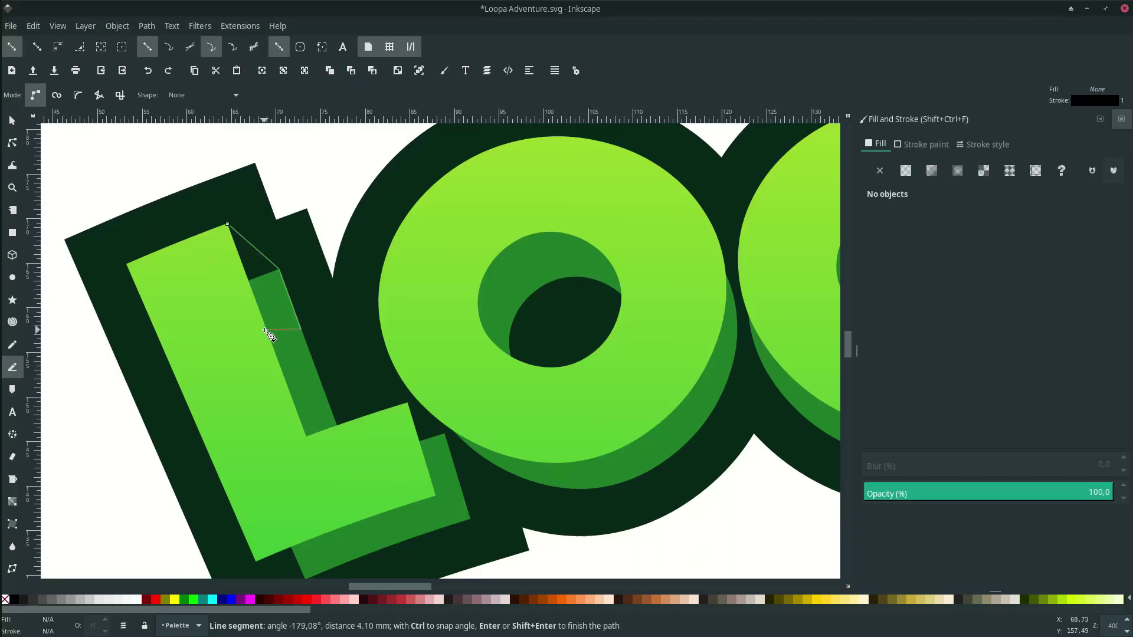
left_click(266, 330)
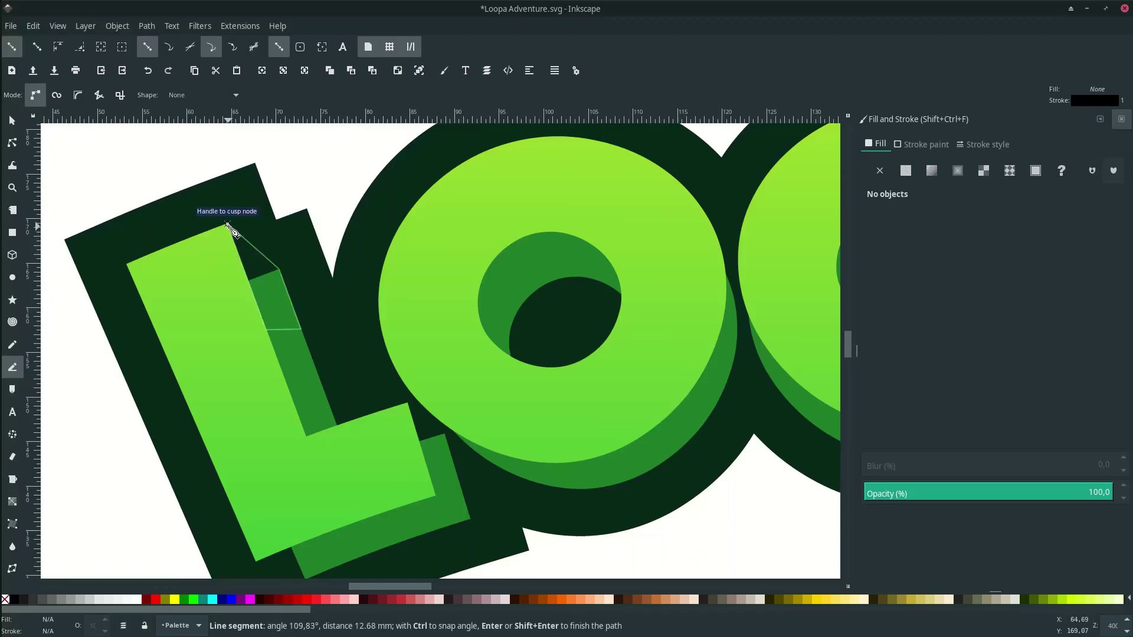
left_click(228, 226)
Fill the bridging shape at the top of the L with the depth green 207d2aff and remove its stroke.
key("d")
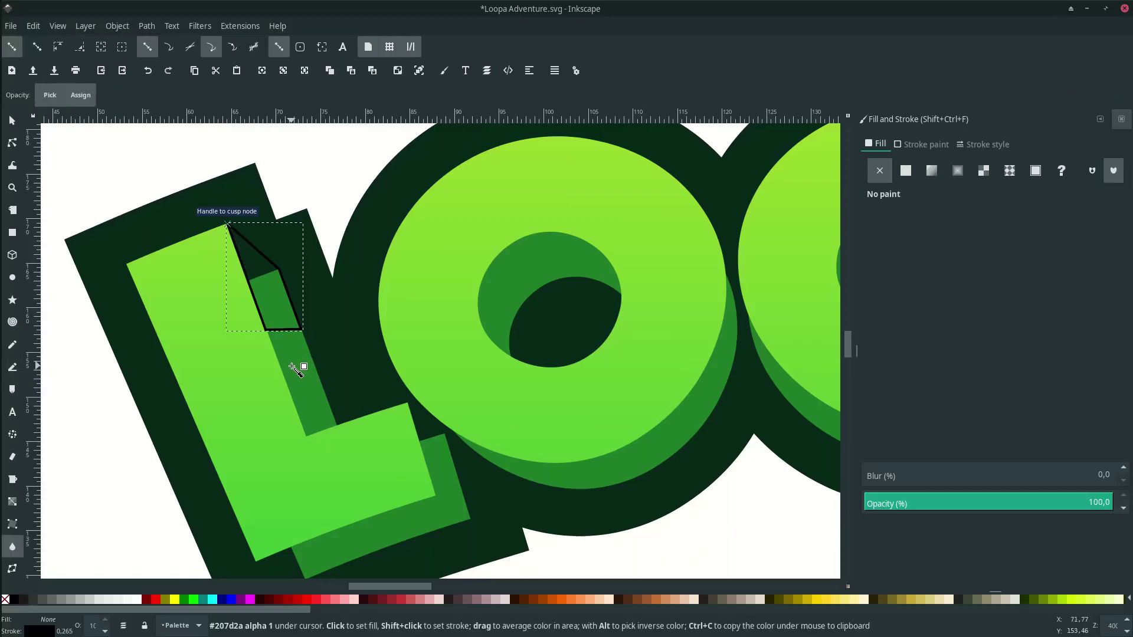
left_click(296, 368)
right_click(48, 630)
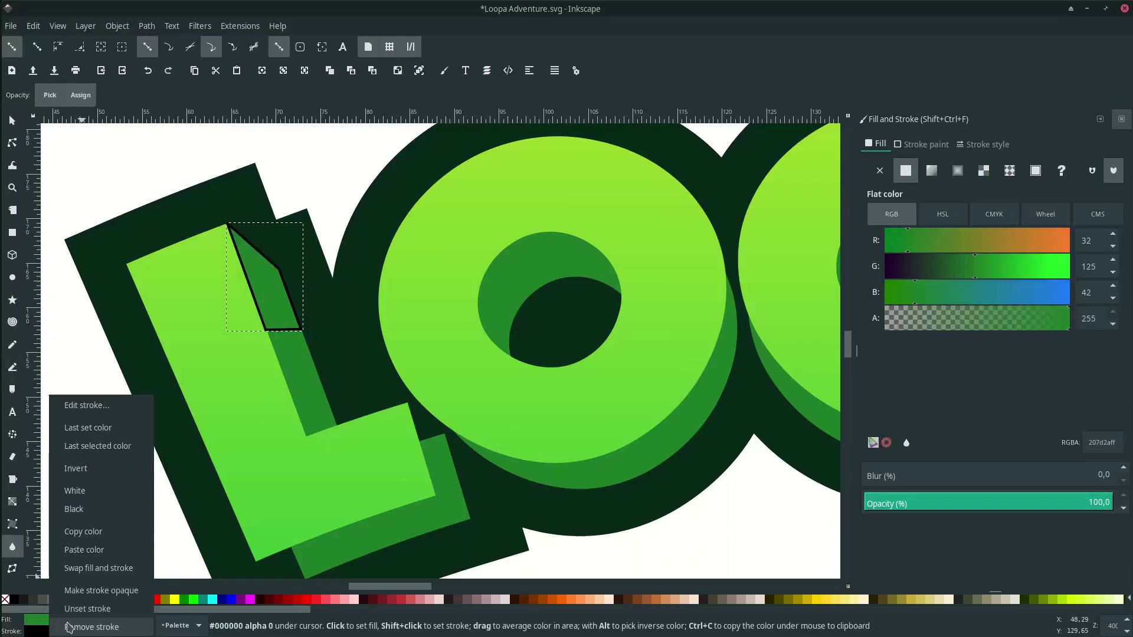
left_click(89, 622)
Draw a second closed four-point shape bridging the bottom left corners of the front L and its depth layer.
scroll(289, 377, "down", 4)
key("n")
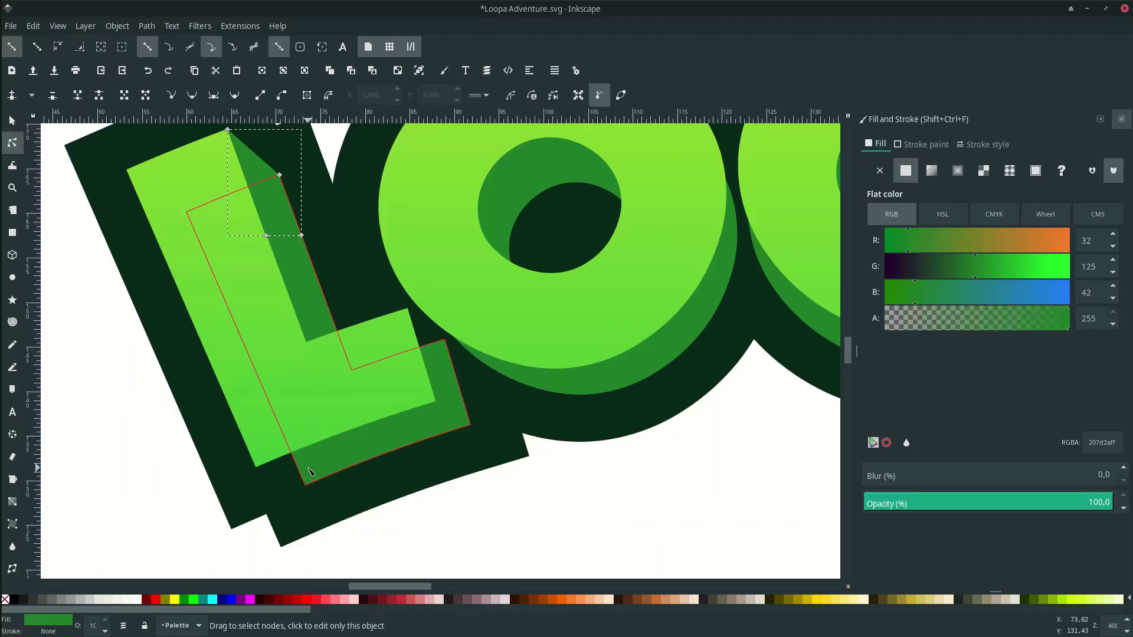
scroll(392, 543, "down", 1)
key("b")
left_click(256, 443)
left_click(305, 461)
left_click(388, 423)
left_click(332, 387)
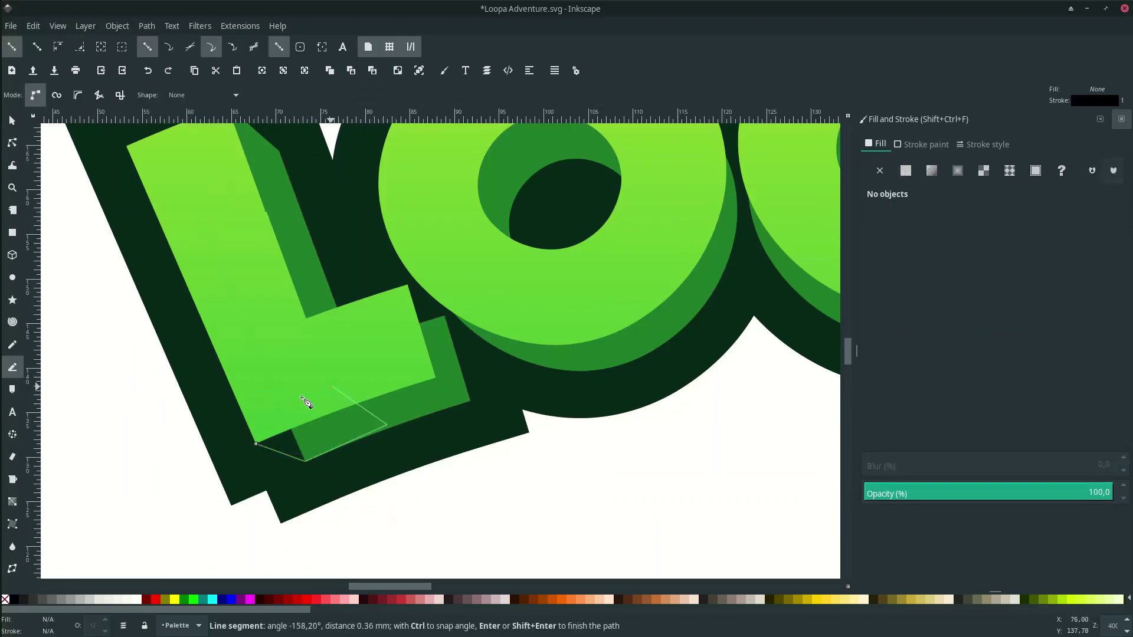
left_click(256, 443)
Give the bottom bridging shape a 207d2aff fill without stroke and lower it behind the front L.
key("d")
left_click(411, 407)
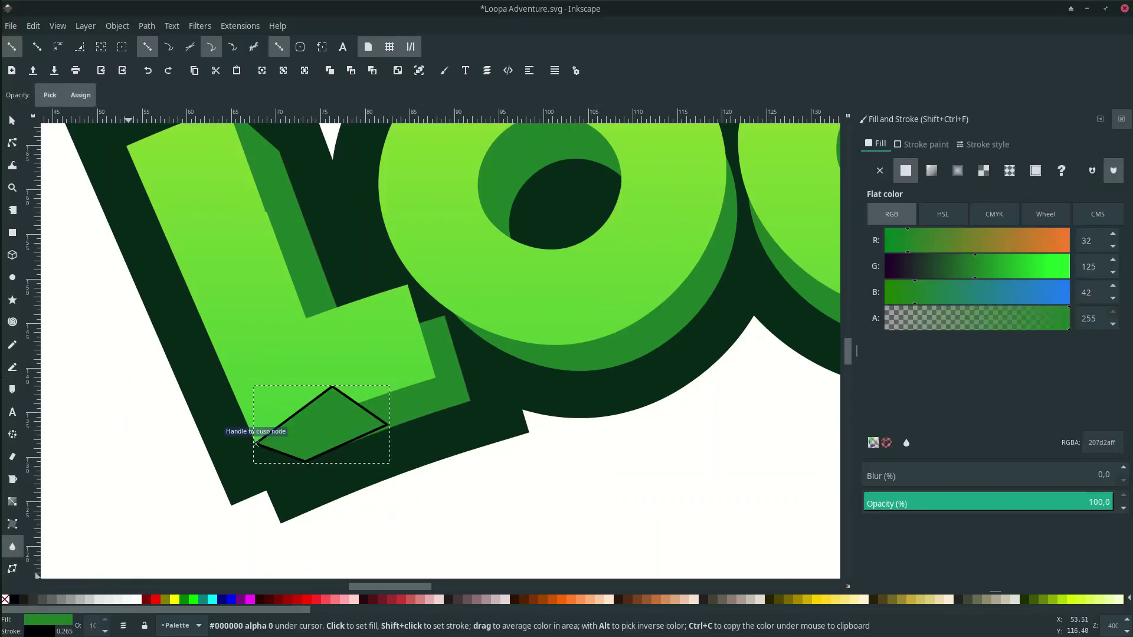
right_click(48, 631)
left_click(89, 623)
key("n")
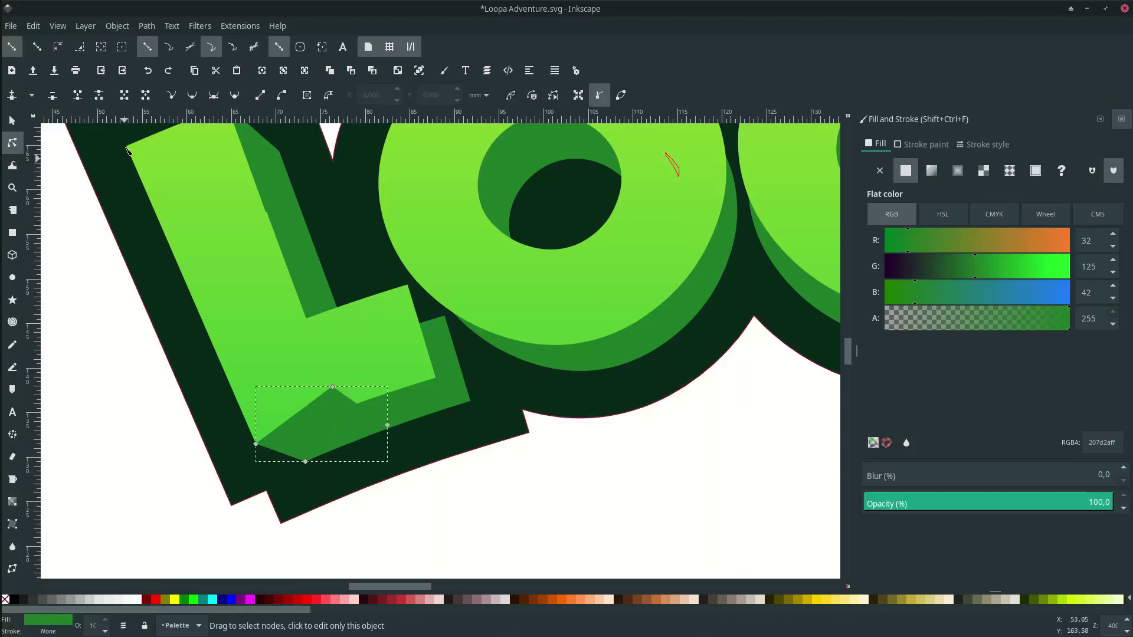
key("s")
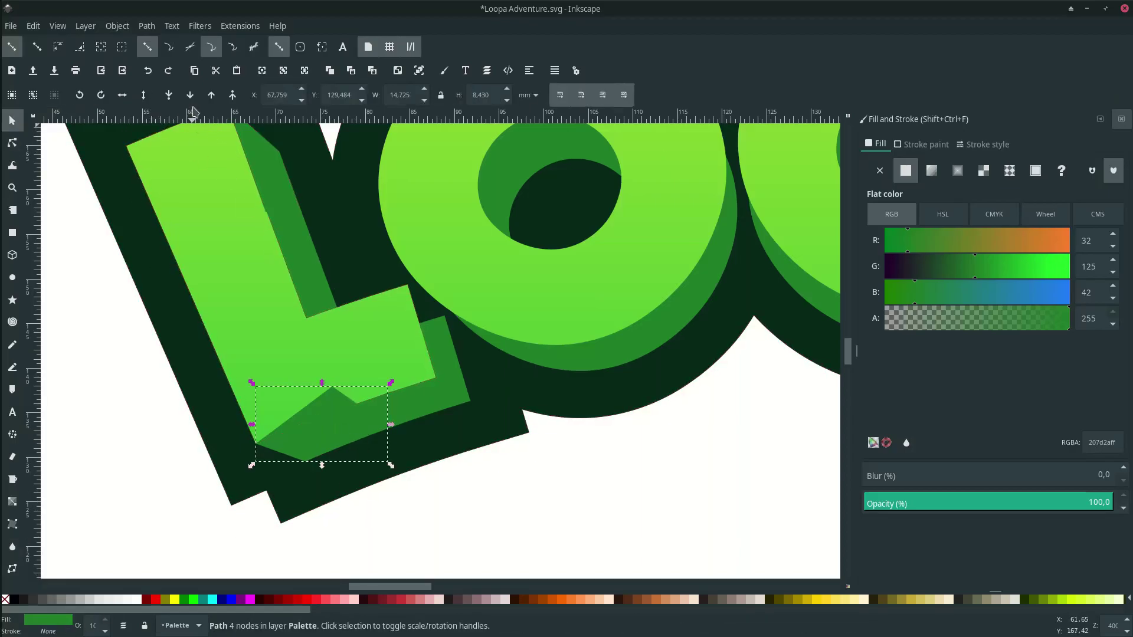
left_click(594, 461)
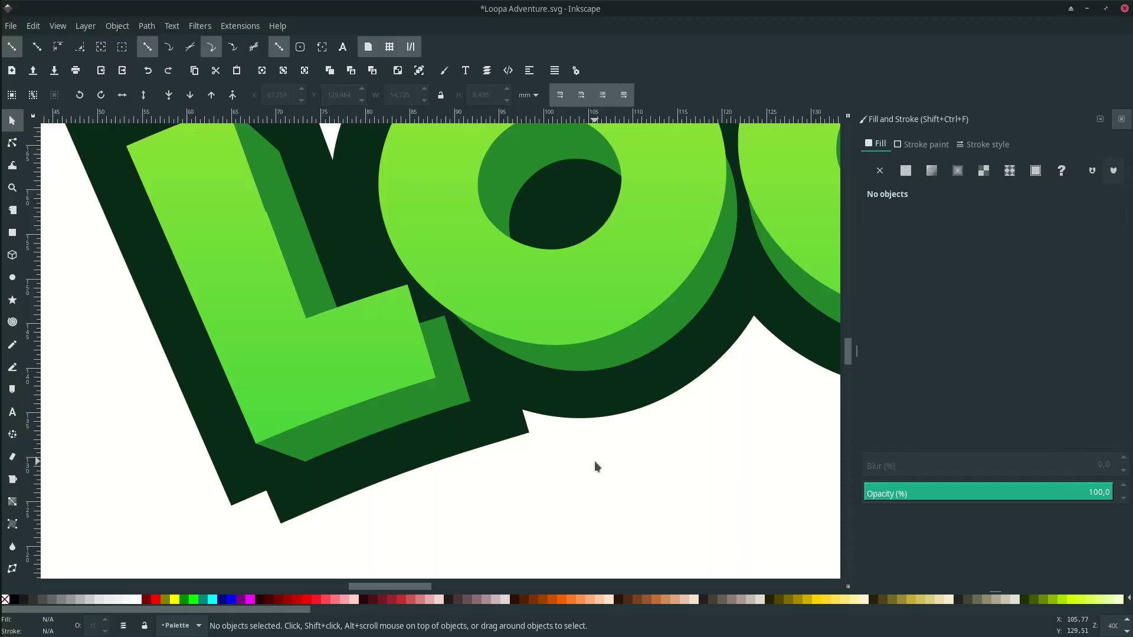
Draw a third closed four-point shape bridging the upper right corners of the L's foot and its depth layer.
scroll(465, 396, "up", 3)
key("b")
left_click(457, 390)
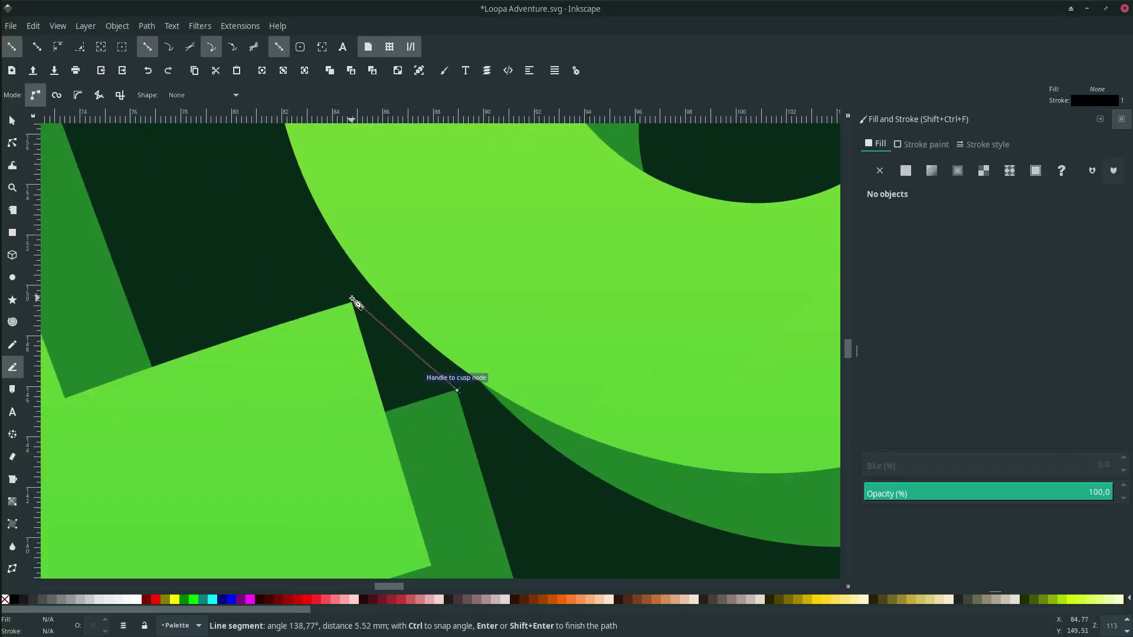
left_click(351, 302)
scroll(384, 319, "down", 1)
left_click(420, 433)
left_click(441, 306)
Give the bridging shape at the L's foot a 207d2aff fill without stroke, behind the front L.
key("d")
left_click(370, 452)
key("n")
scroll(483, 407, "down", 2)
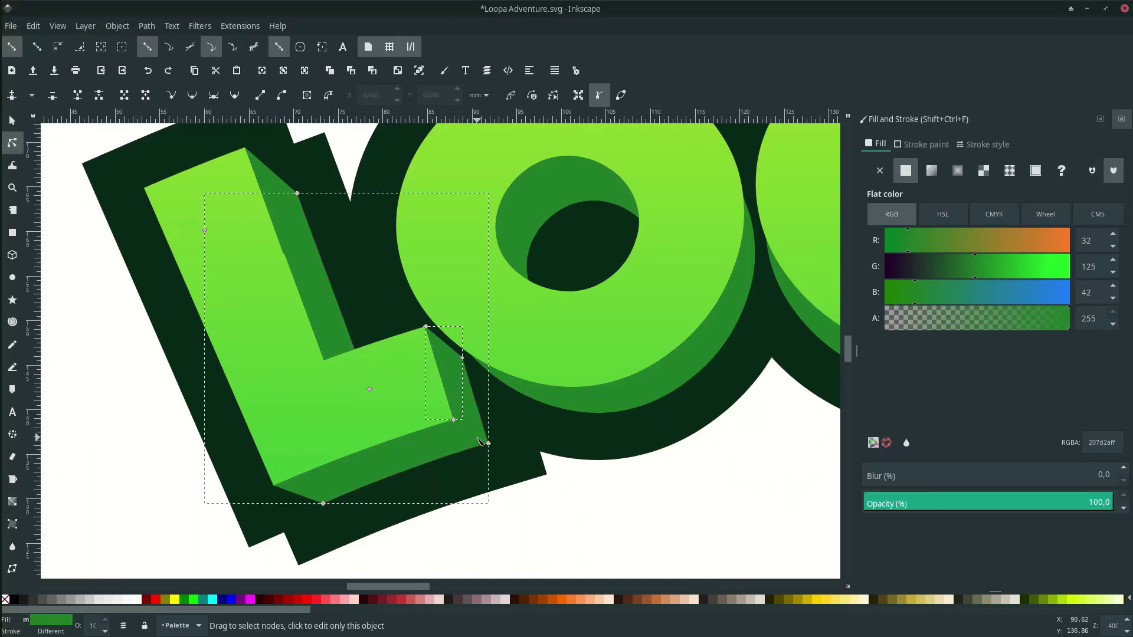
Merge the L's depth layer and its bridging shapes into one path with Union.
left_click(323, 503)
left_click(204, 230, "shift")
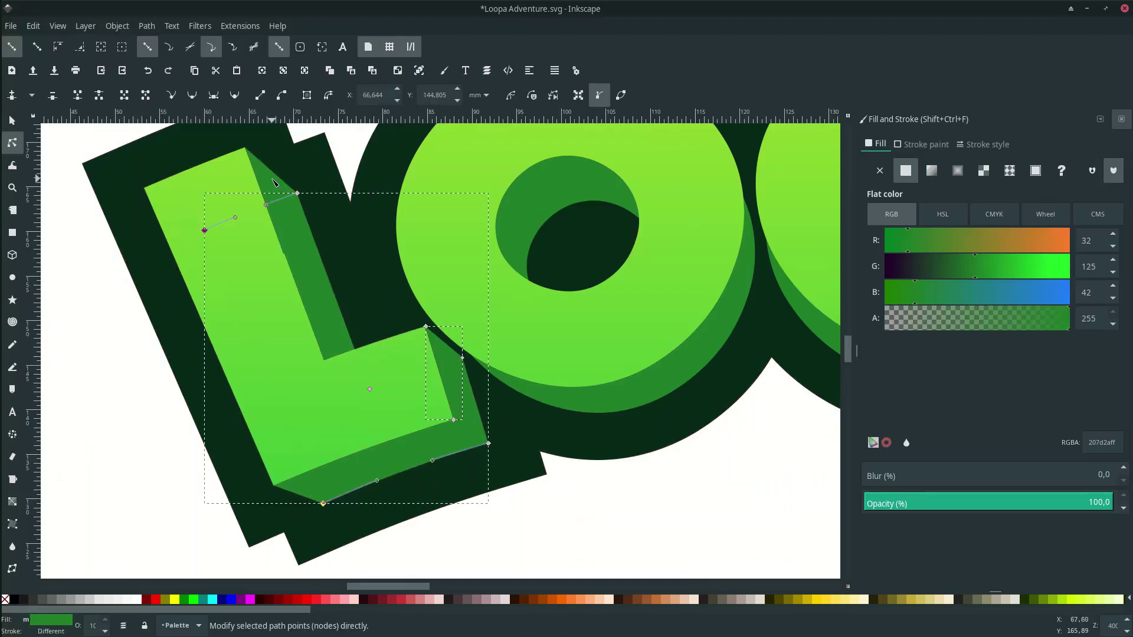
left_click(153, 26)
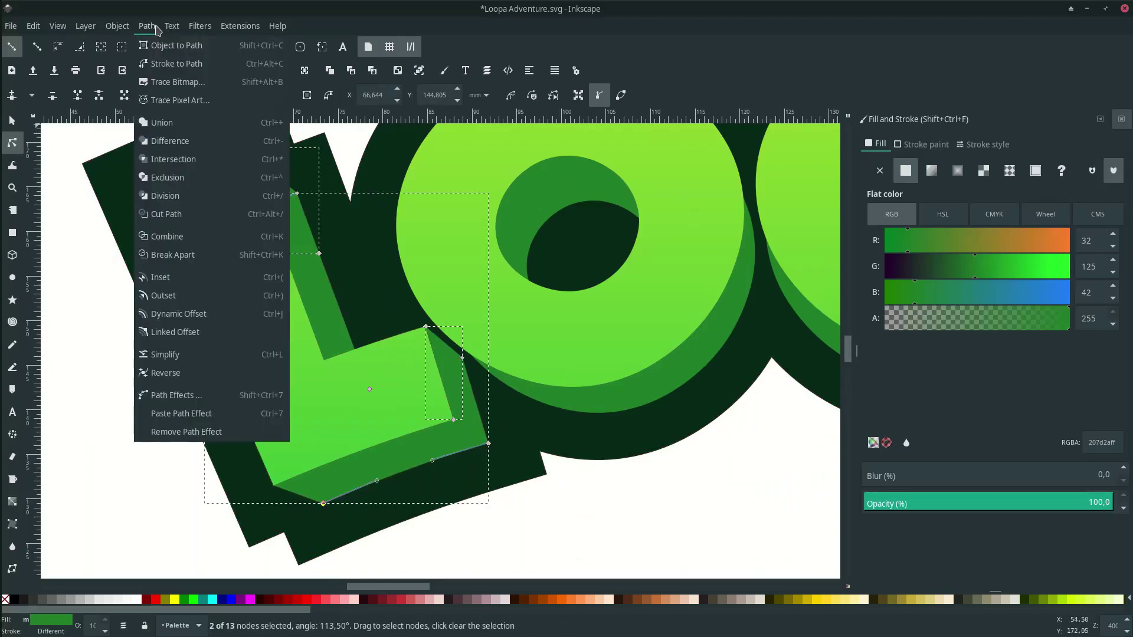
left_click(170, 124)
scroll(303, 365, "down", 3)
scroll(370, 367, "up", 1)
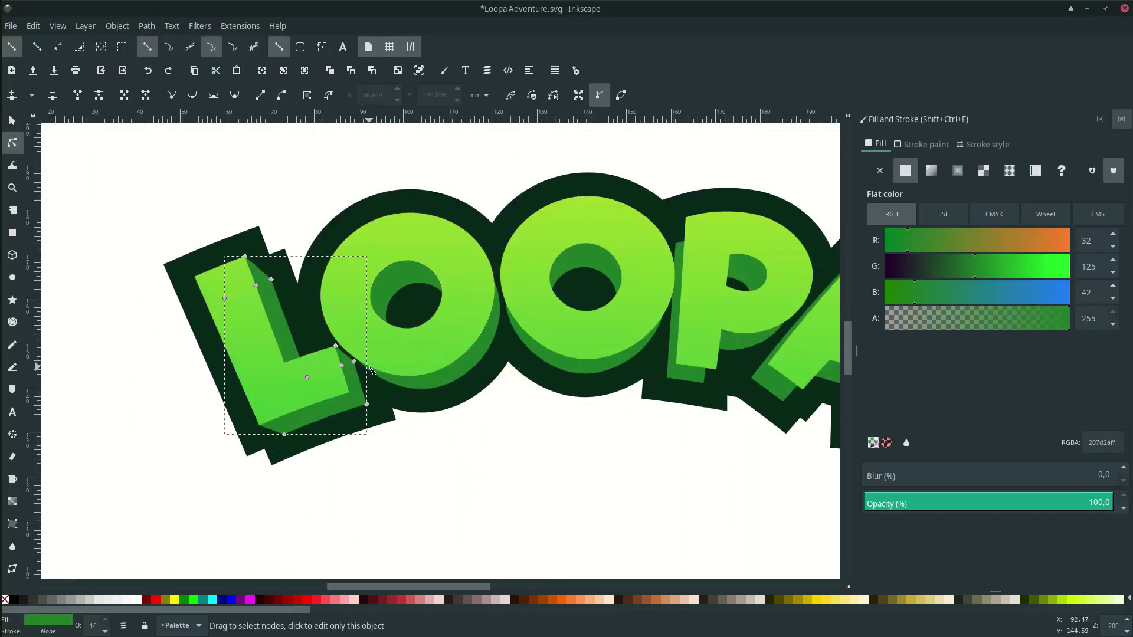
Draw a closed four-point shape bridging the upper left corners of the front P and its depth layer.
scroll(594, 316, "right", 2)
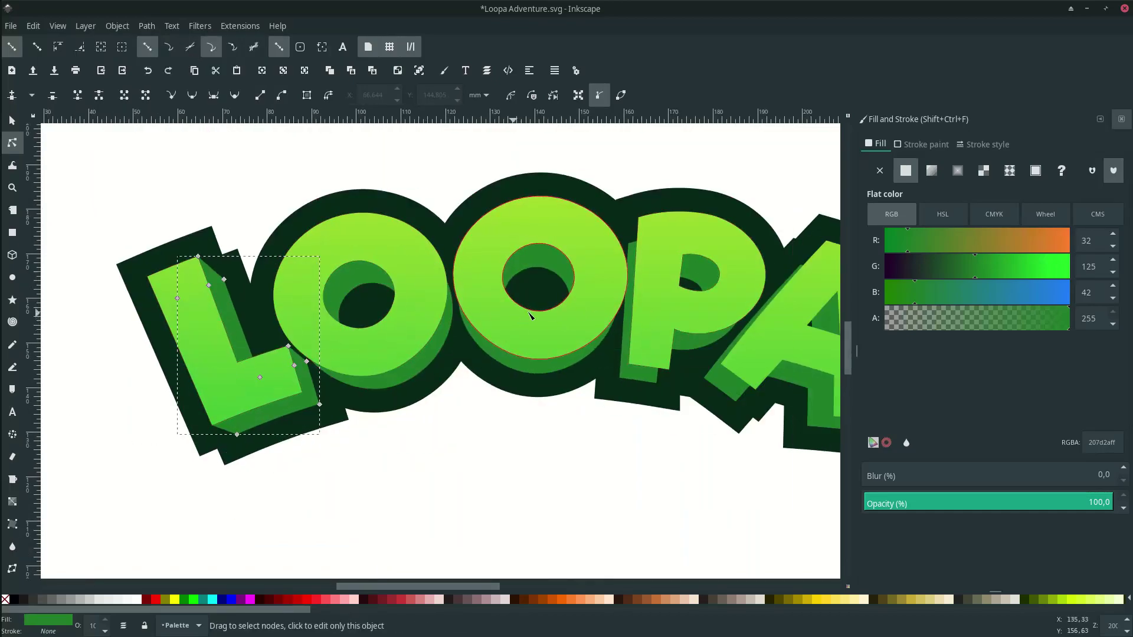
scroll(610, 319, "right", 4)
key("b")
scroll(553, 247, "up", 2)
left_click(535, 188)
left_click(518, 240)
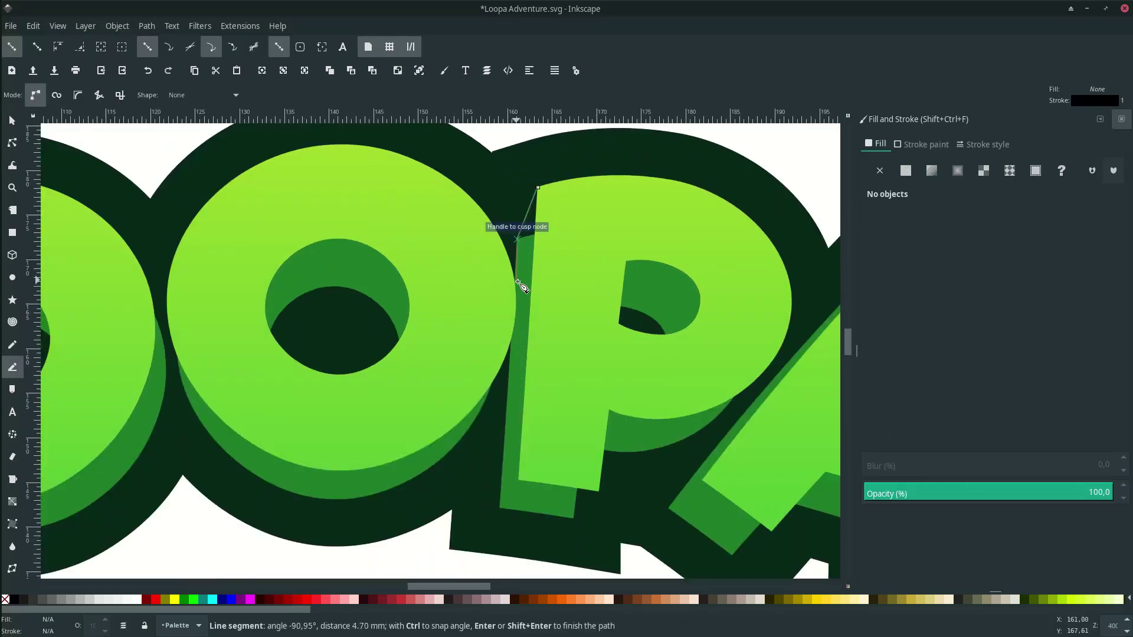
left_click(525, 284)
left_click(551, 244)
left_click(536, 188)
Fill the bridging shape at the P's upper left corner with the depth layer's green, 207d2aff.
key("d")
left_click(543, 407)
key("n")
left_click(588, 452)
Draw a closed triangular shape bridging the bottom of the P's stem and its depth layer.
key("b")
left_click(600, 397)
left_click(573, 424)
left_click(518, 386)
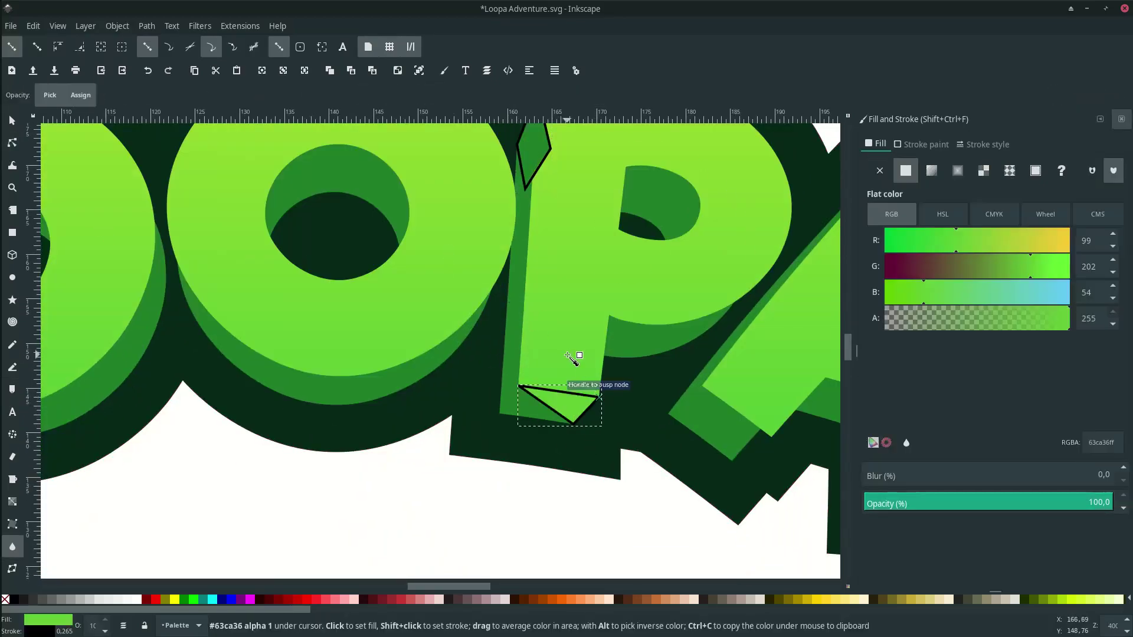
Give the P's bridging shapes a 207d2aff fill without stroke, behind the front P.
left_click(534, 191, "shift")
right_click(47, 631)
left_click(89, 624)
scroll(519, 377, "right", 1)
Merge the P's bridging shapes and its depth layer into one path with Union.
left_click(489, 389, "shift")
left_click(171, 26)
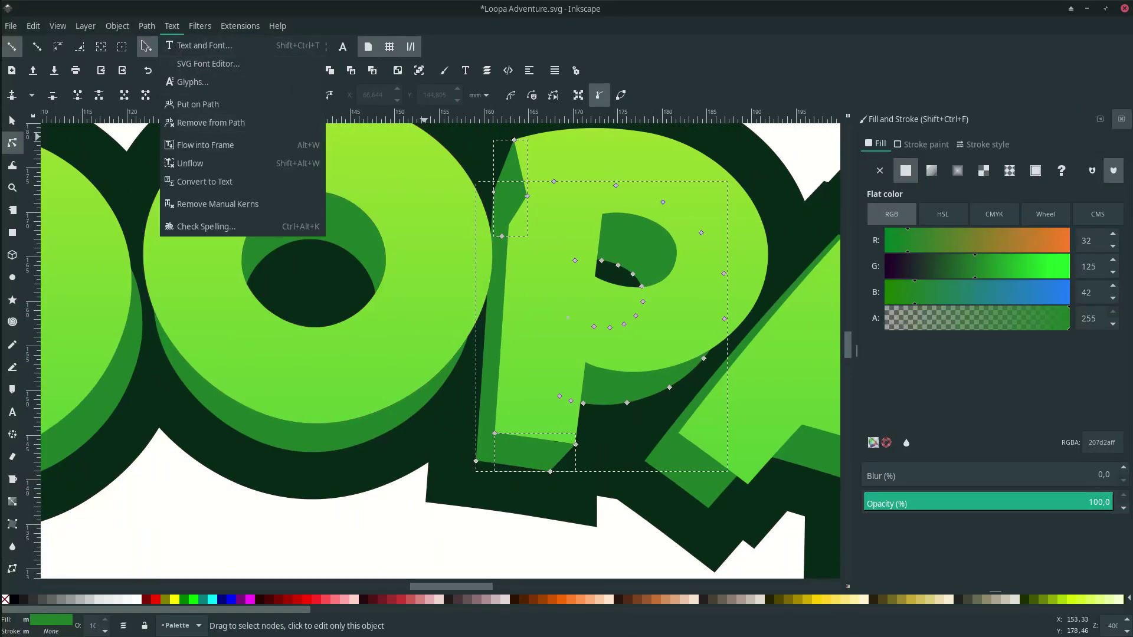
left_click(162, 108)
Draw a closed four-point shape bridging the bottom of the A's right leg and its depth layer.
scroll(584, 365, "right", 2)
scroll(582, 365, "down", 3)
scroll(581, 494, "right", 4)
key("b")
left_click(741, 385)
left_click(682, 404)
left_click(619, 382)
left_click(650, 377)
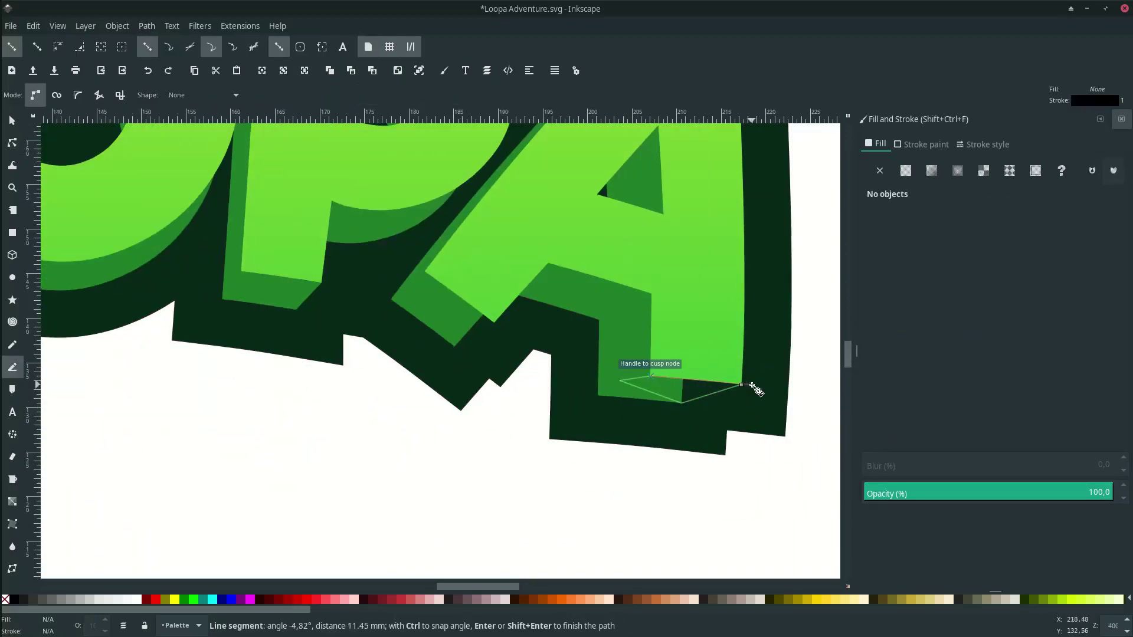
left_click(741, 385)
Draw a closed four-point shape bridging the end of the A's left leg and its depth layer.
scroll(436, 466, "up", 3)
key("b")
left_click(493, 393)
left_click(454, 417)
left_click(391, 370)
left_click(424, 342)
left_click_drag(493, 393, 501, 406)
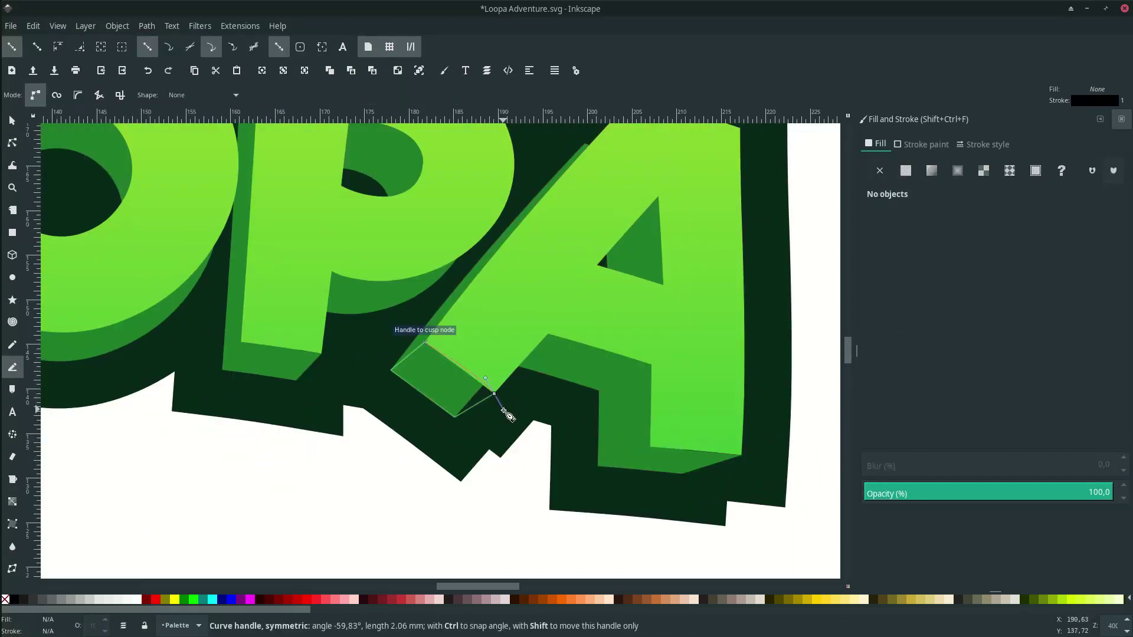
Merge the bridging shapes at the A's two legs with its depth layer using Union.
key("n")
left_click(667, 463, "shift")
left_click(146, 26)
left_click(162, 106)
Draw a closed triangular shape bridging the upper left corners of the front A and its depth layer.
scroll(615, 243, "up", 4)
key("b")
left_click(643, 186)
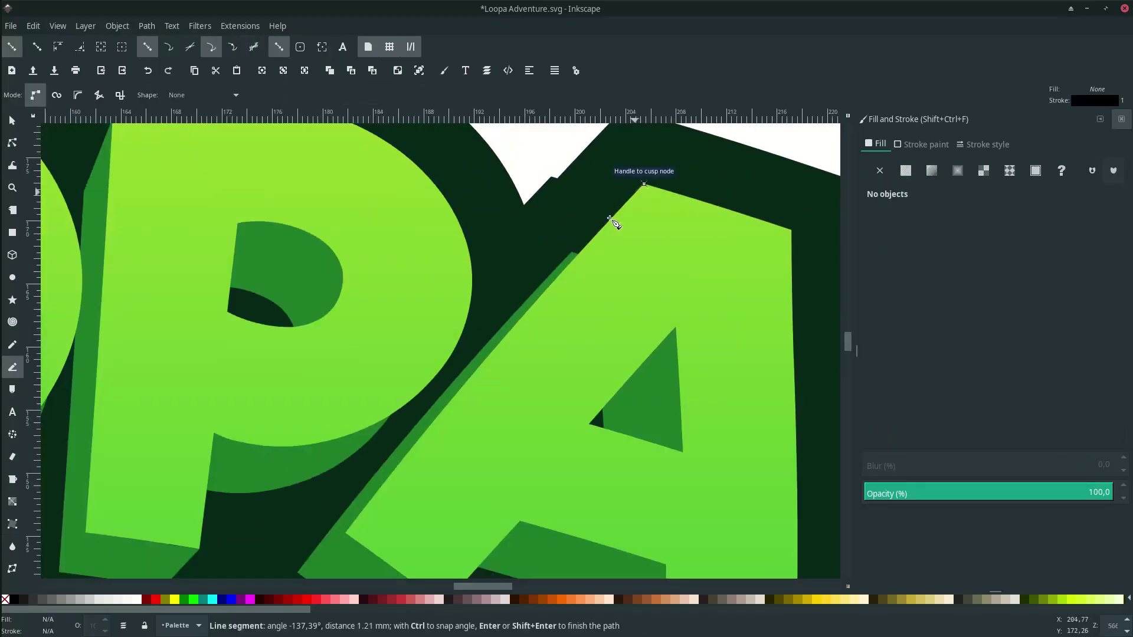
left_click(572, 253)
left_click(559, 300)
left_click(643, 185)
Give the A's upper bridging shape a 207d2aff fill without stroke behind the front A and union it with the depth layer.
key("d")
key("s")
left_click(189, 99)
left_click(526, 308, "shift")
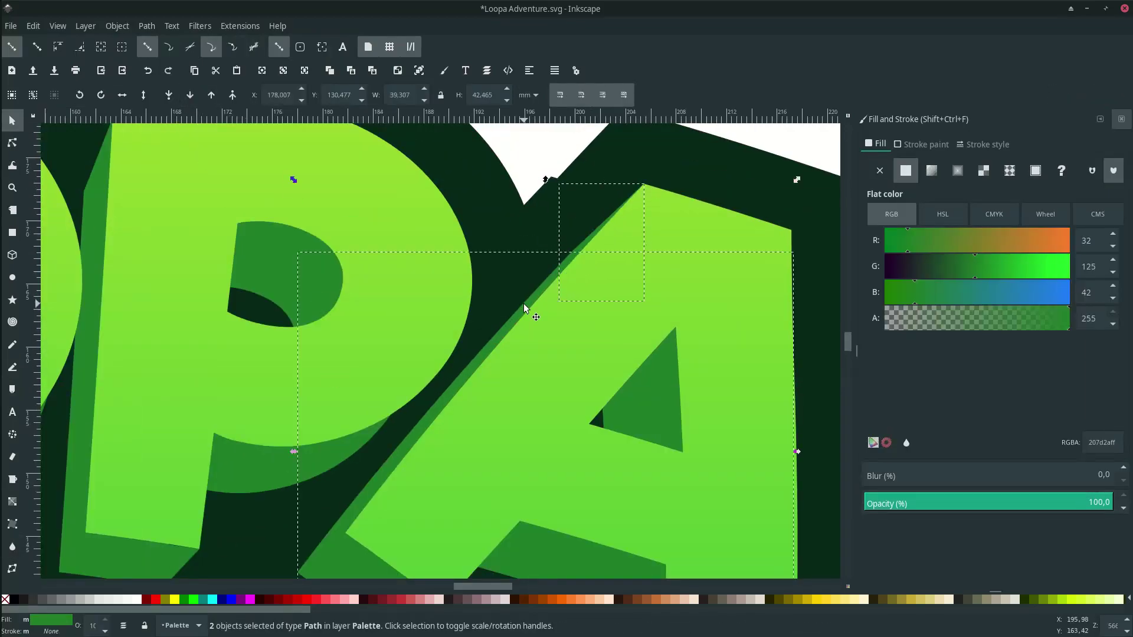
left_click(146, 26)
left_click(162, 107)
Deselect everything and save the Loopa Adventure file.
scroll(438, 347, "down", 4)
left_click(668, 331)
scroll(649, 339, "left", 8)
scroll(460, 380, "down", 2)
key("ctrl+s")
Delete the dark outline's notch nodes below the A's right leg and lower the outline to the back.
scroll(548, 417, "up", 2)
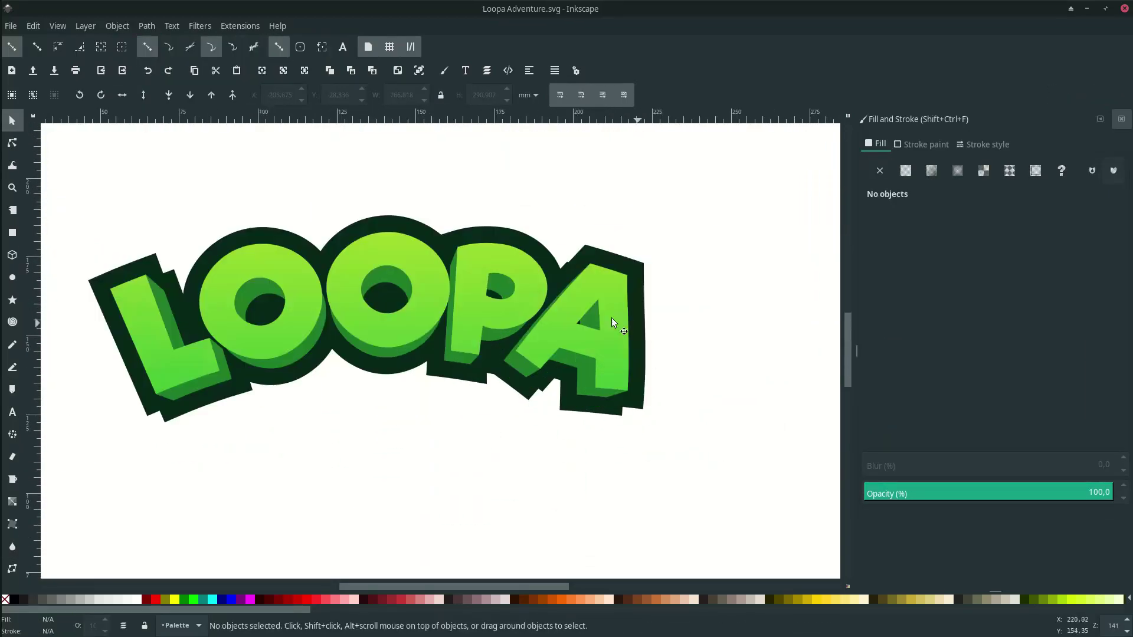
scroll(632, 413, "down", 1)
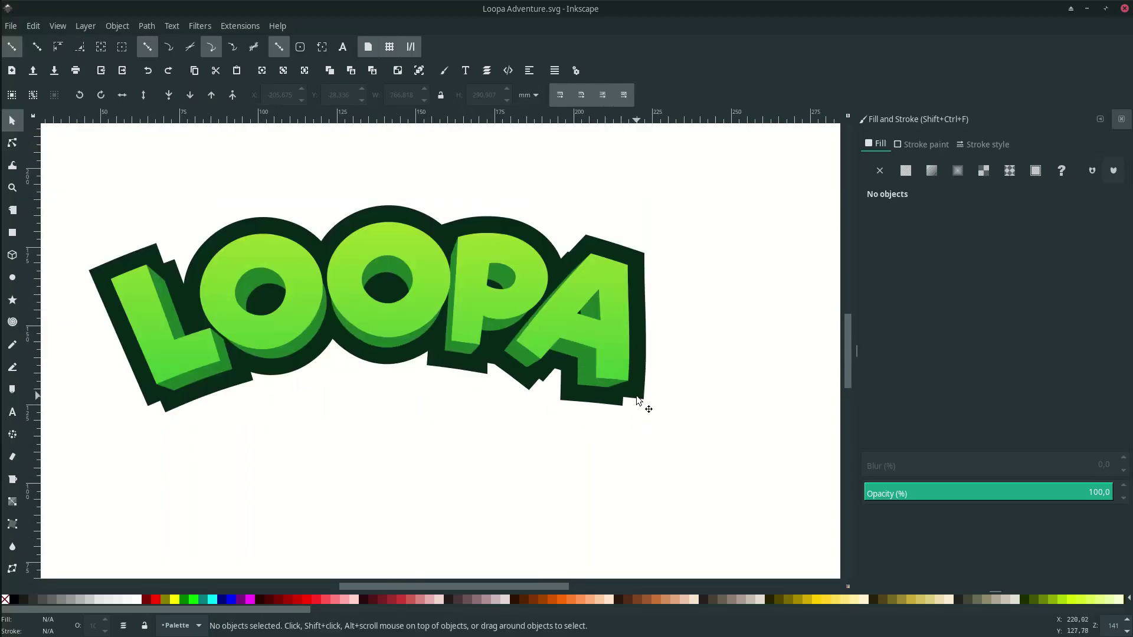
scroll(637, 402, "up", 3)
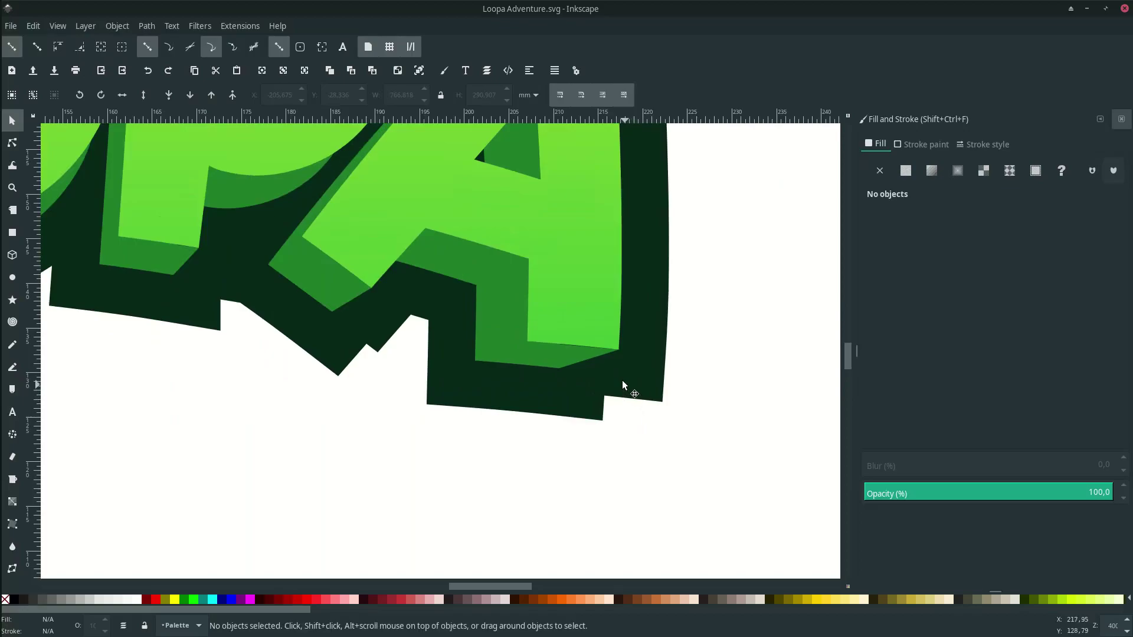
left_click(12, 143)
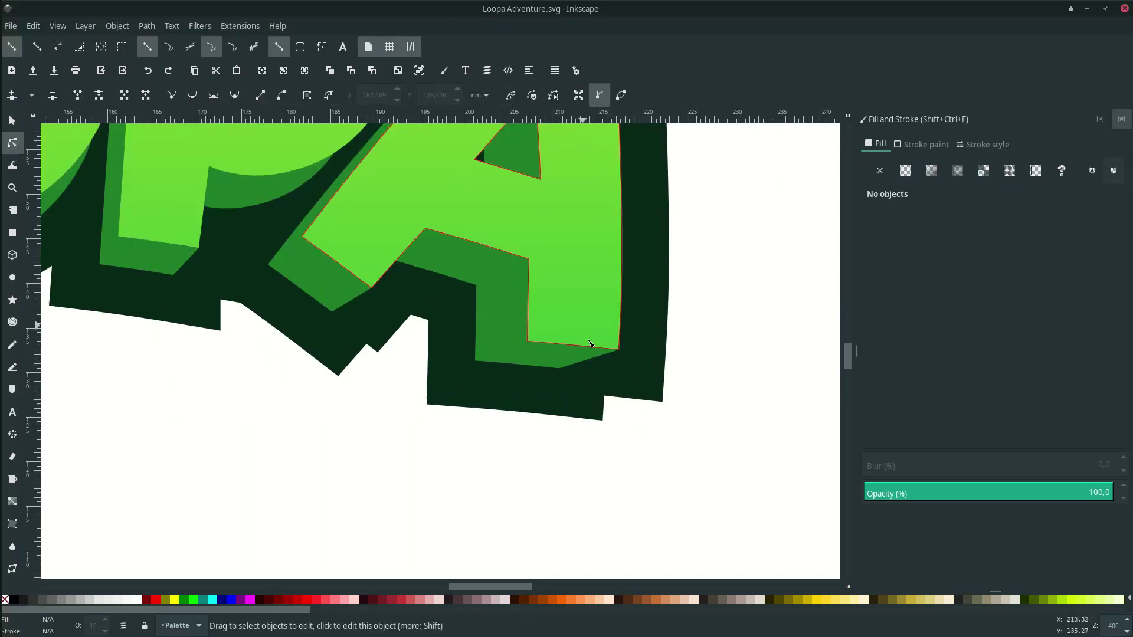
left_click(645, 372)
scroll(613, 421, "up", 2)
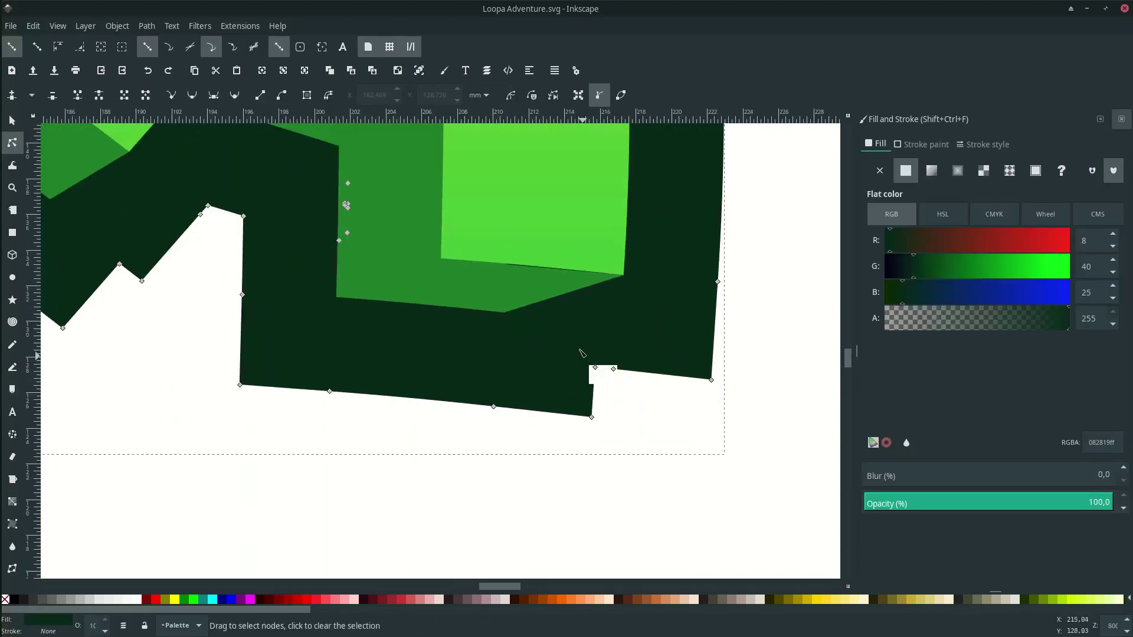
left_click_drag(584, 351, 652, 387)
key("Delete")
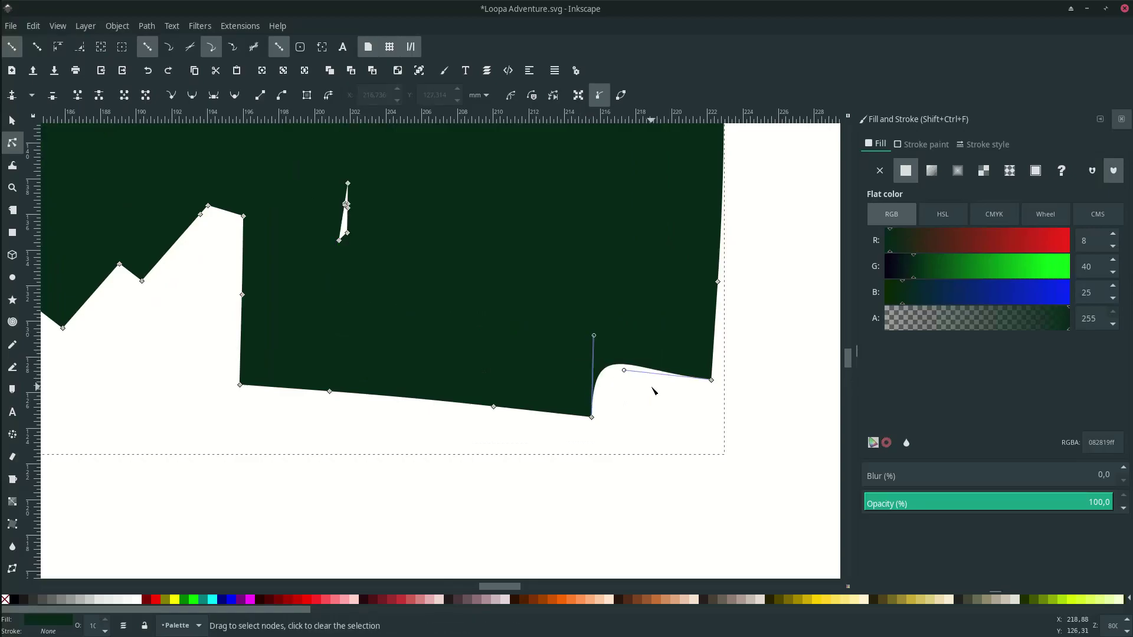
key("End")
Turn the outline segment between the two corner nodes below the A's right leg into a straight line.
scroll(644, 379, "down", 1)
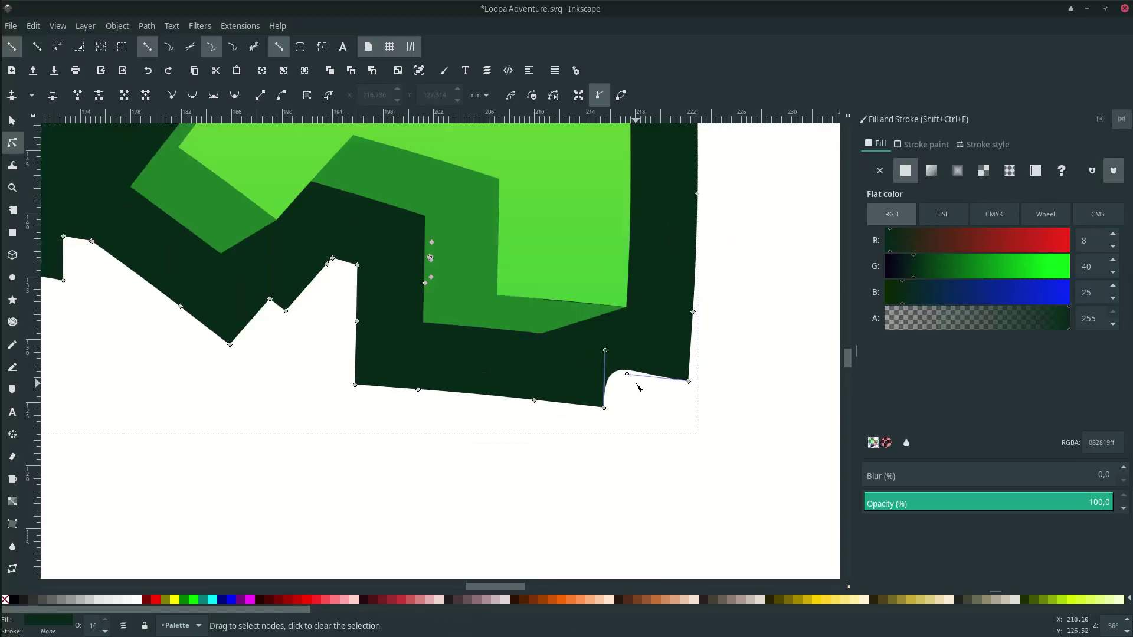
scroll(645, 378, "up", 1)
left_click(710, 381)
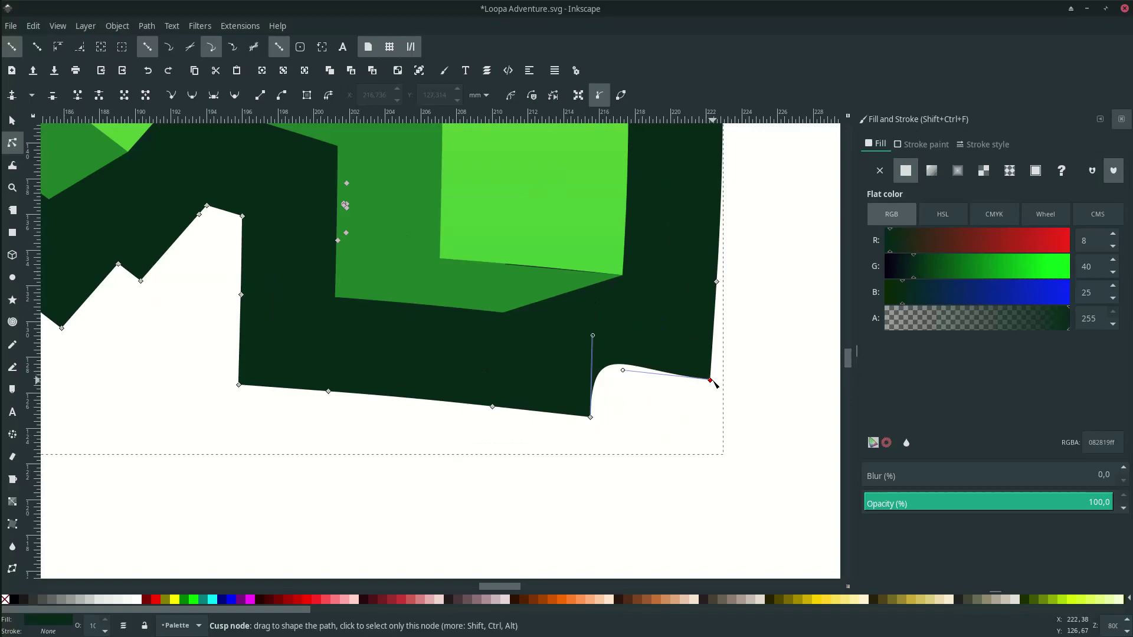
left_click(590, 417, "shift")
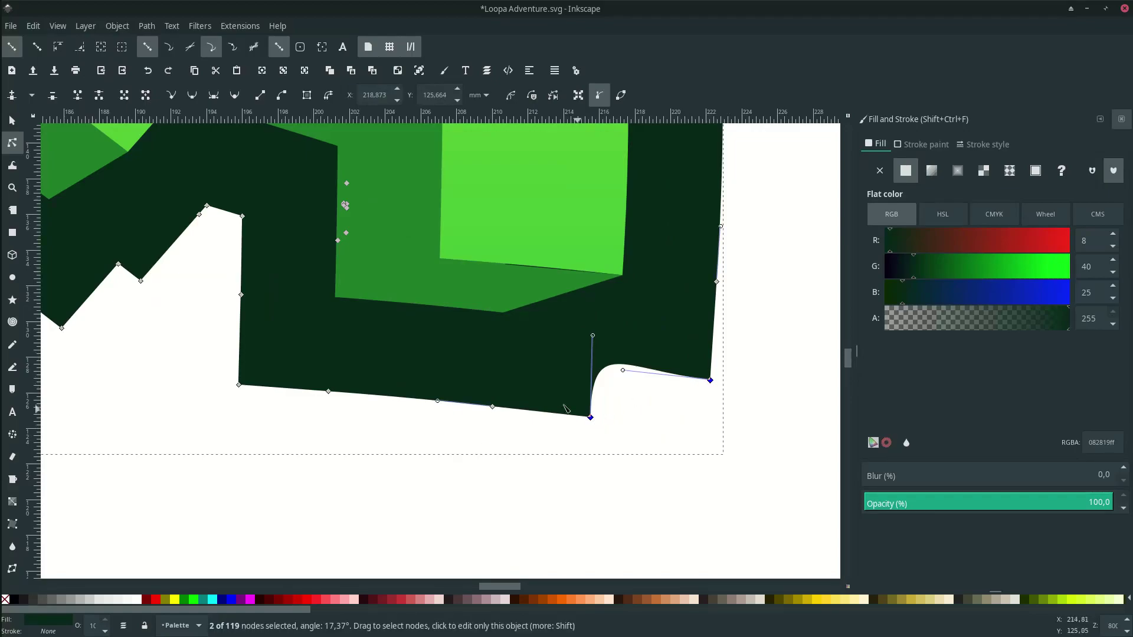
left_click(260, 96)
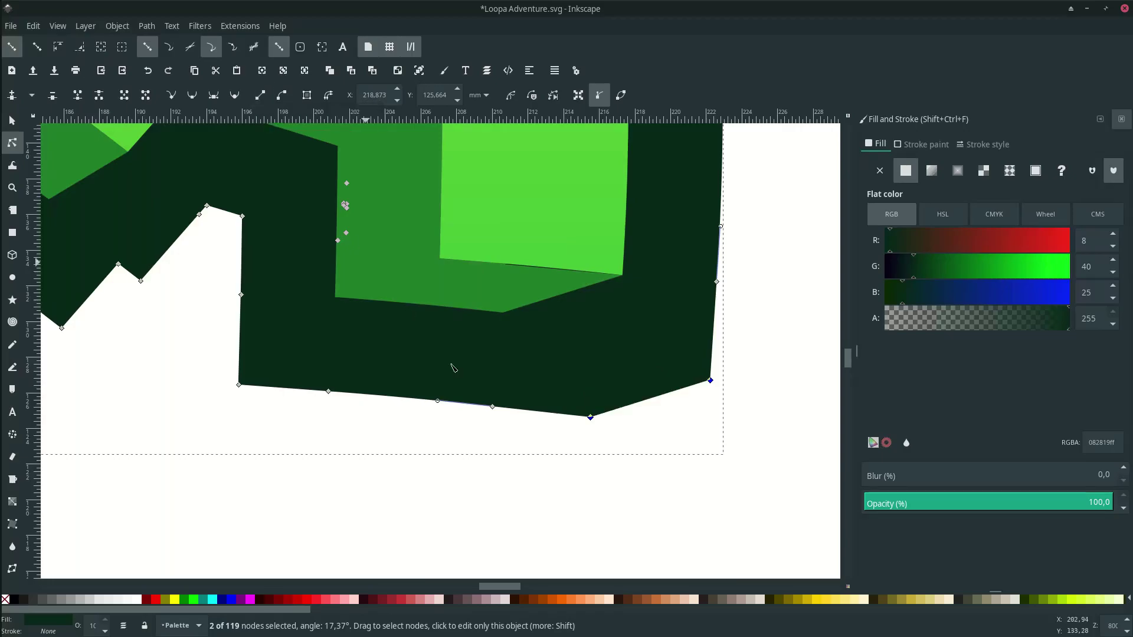
Delete the dark outline's extra nodes in the notch at the A's upper left.
scroll(513, 407, "down", 4)
scroll(538, 402, "down", 1)
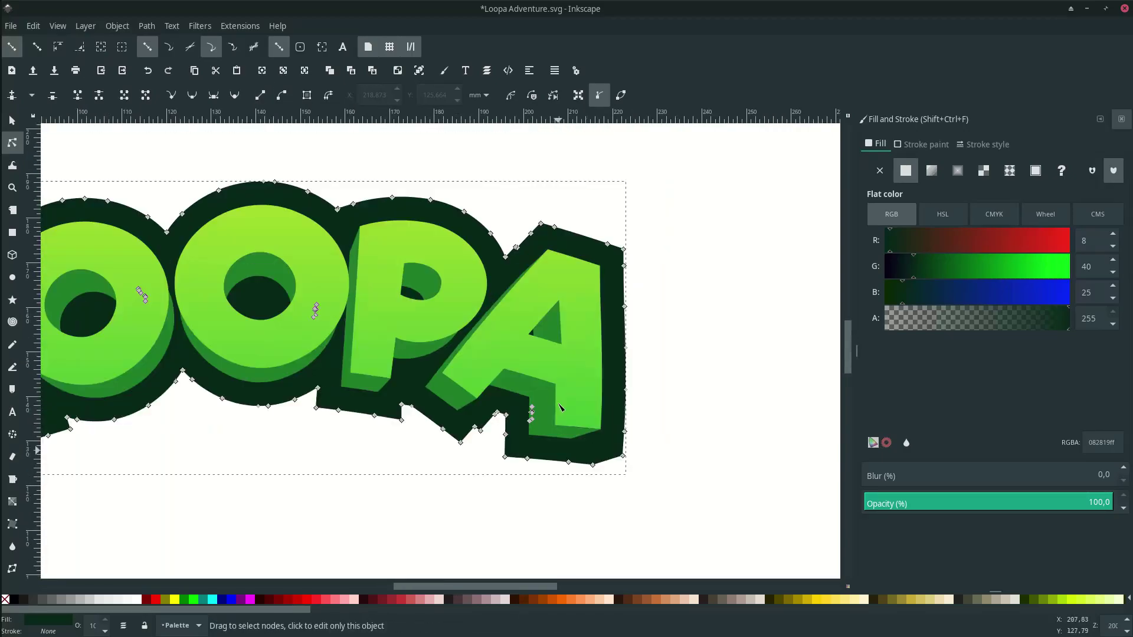
left_click(592, 220)
scroll(559, 358, "up", 2)
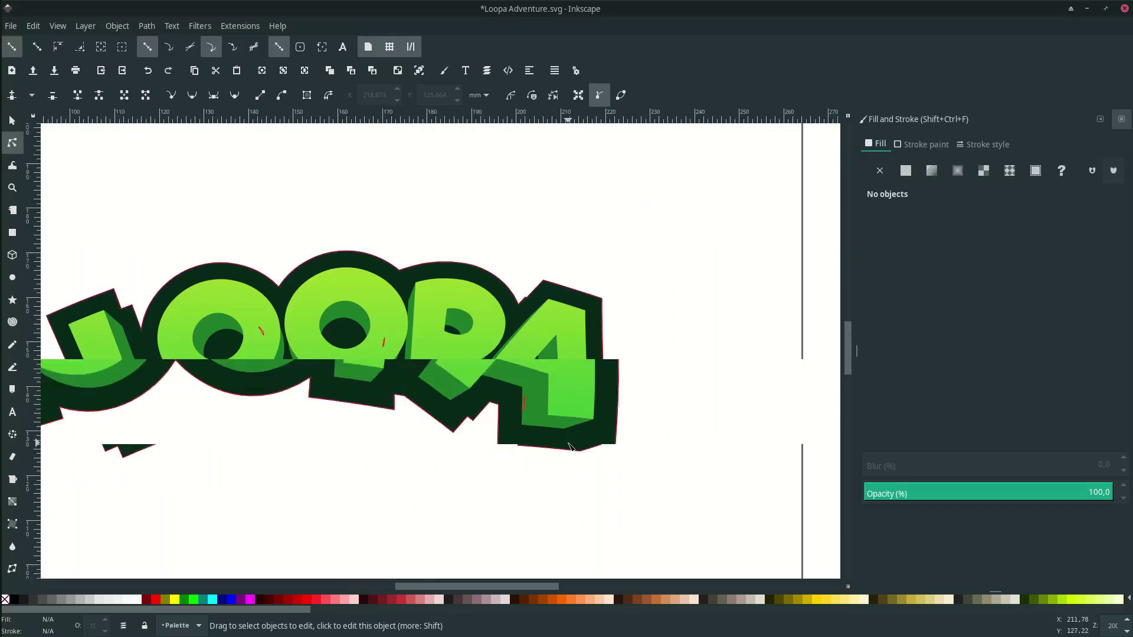
scroll(546, 324, "up", 2)
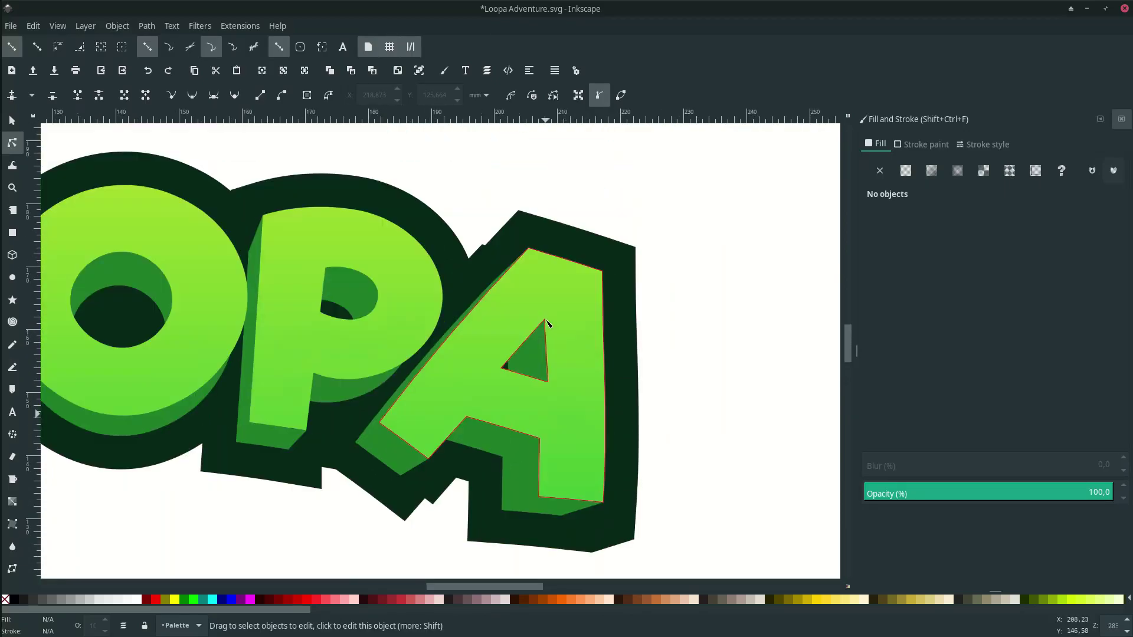
left_click(523, 262)
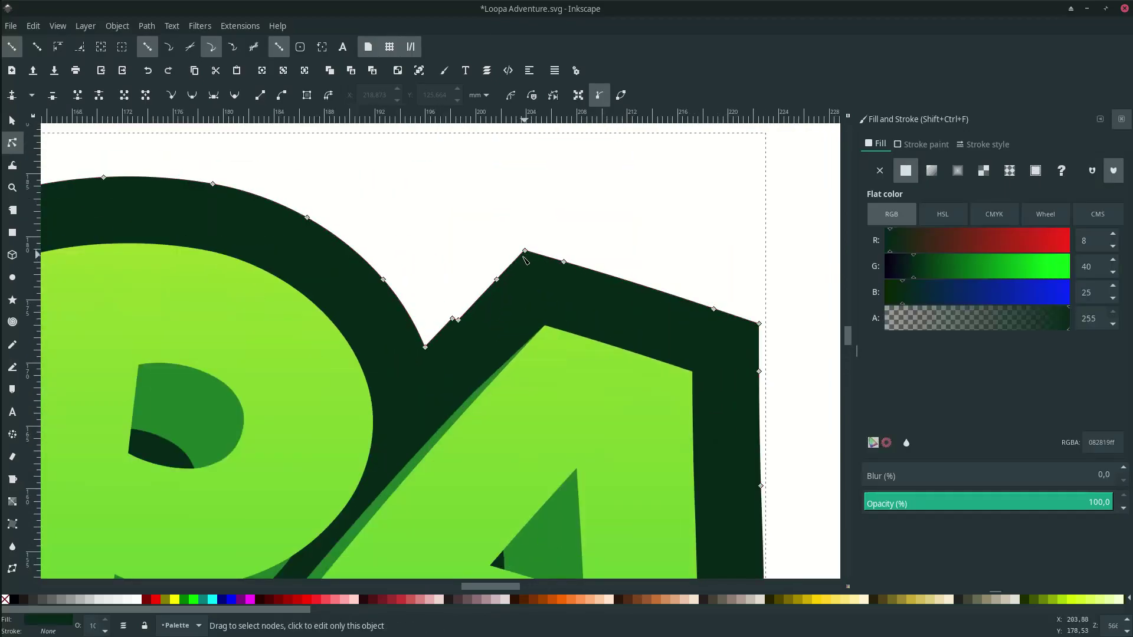
left_click(469, 311)
scroll(463, 312, "up", 1)
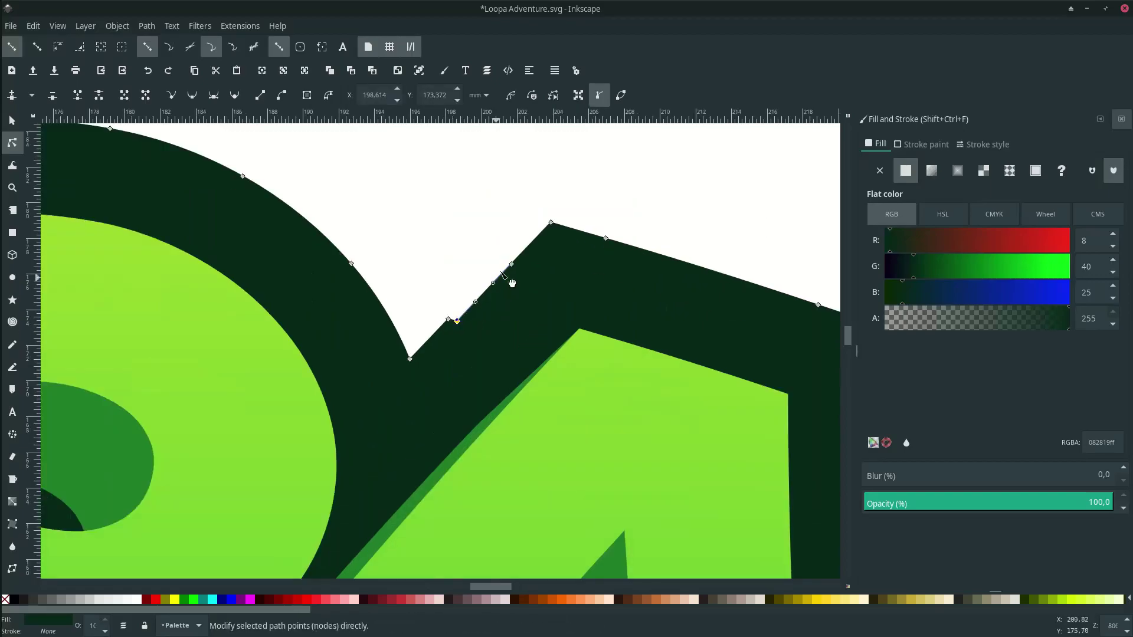
key("Delete")
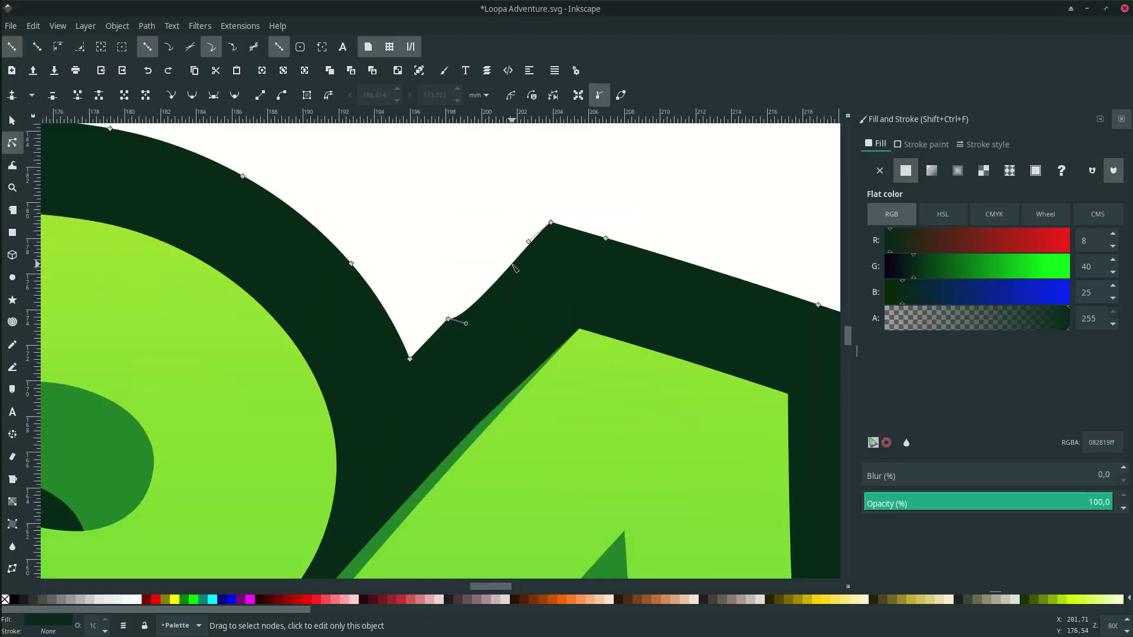
Straighten the outline segment between the remaining nodes at the A's upper left.
left_click(448, 319)
left_click(552, 223, "shift")
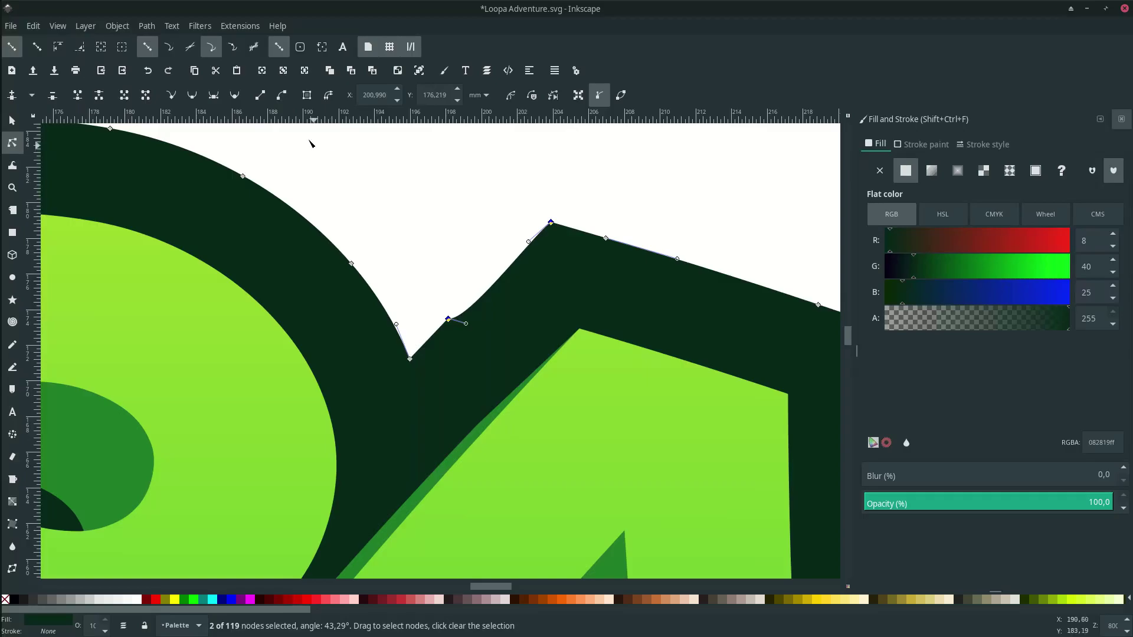
left_click(495, 248)
Delete the outline's notch node below the A's left leg and straighten the resulting segment.
scroll(494, 248, "down", 5)
scroll(512, 303, "left", 5)
scroll(420, 431, "left", 1)
left_click(458, 432)
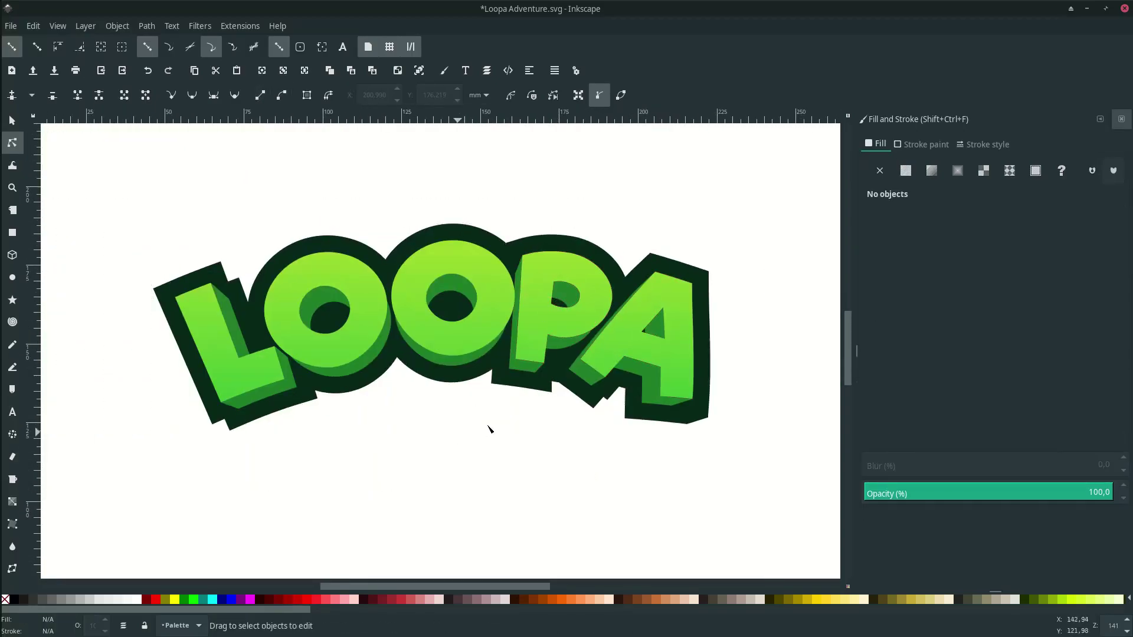
scroll(591, 412, "up", 4)
left_click(481, 306)
scroll(716, 396, "up", 1)
left_click(622, 338)
key("Delete")
left_click(566, 400)
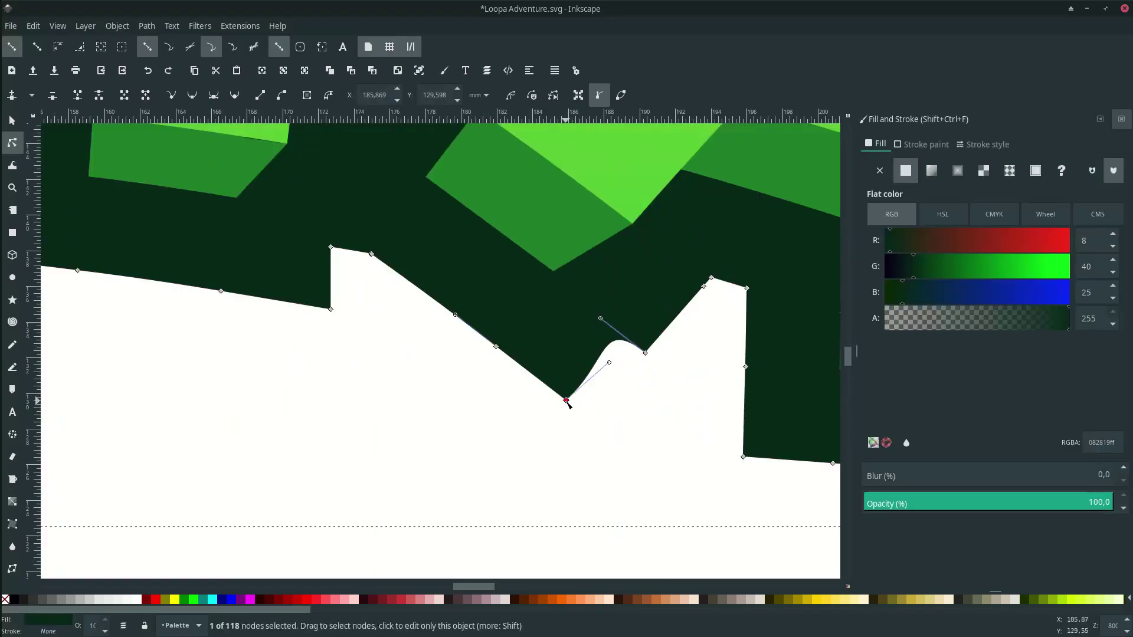
left_click(260, 95)
Delete the dark outline's notch node below the L's bottom left corner.
scroll(417, 466, "down", 5)
left_click(407, 467)
scroll(328, 475, "up", 3)
left_click(331, 414)
left_click(316, 411)
key("Delete")
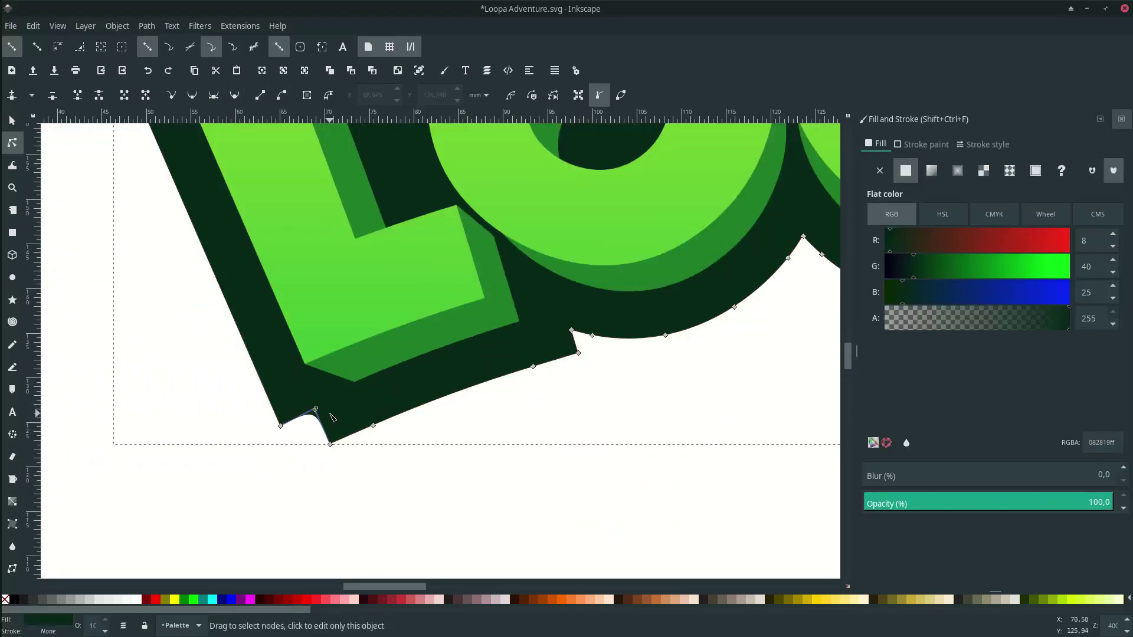
Straighten the outline segment between the two corner nodes below the L.
scroll(301, 444, "up", 1)
left_click(345, 441)
left_click(275, 416, "shift")
left_click(171, 95)
left_click(313, 467)
Remove the outline's notch at the L's upper right corner, leaving a straight segment between its neighbouring corners.
scroll(312, 460, "down", 2)
scroll(325, 354, "up", 5)
scroll(340, 252, "up", 1)
left_click(323, 306)
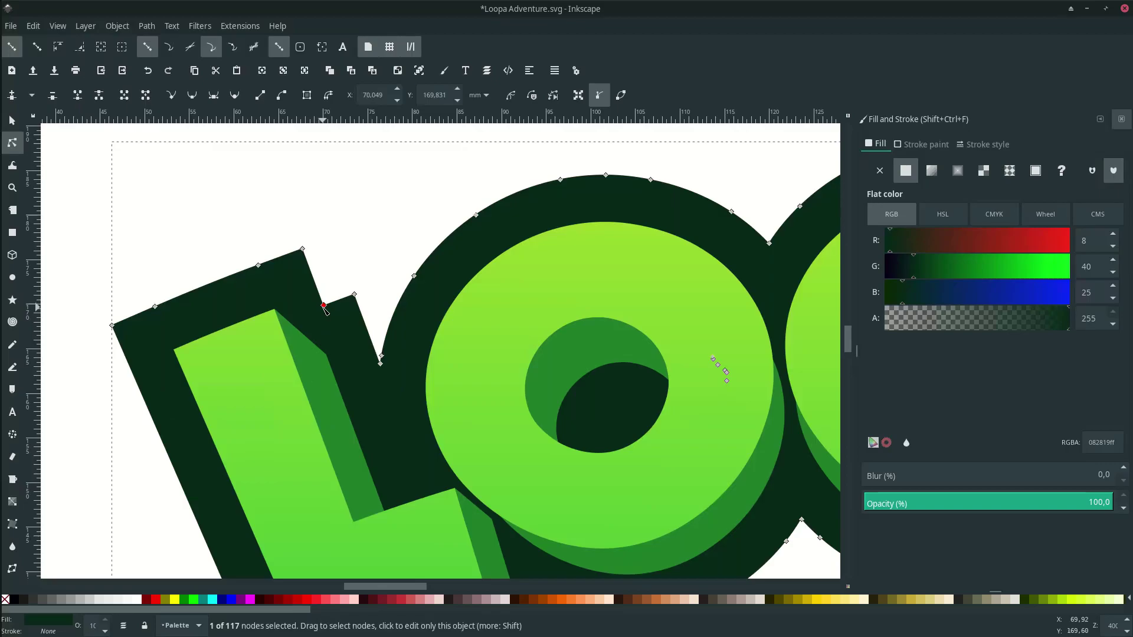
left_click(261, 95)
scroll(347, 304, "down", 3)
left_click(429, 251)
left_click(429, 251)
scroll(427, 250, "right", 5)
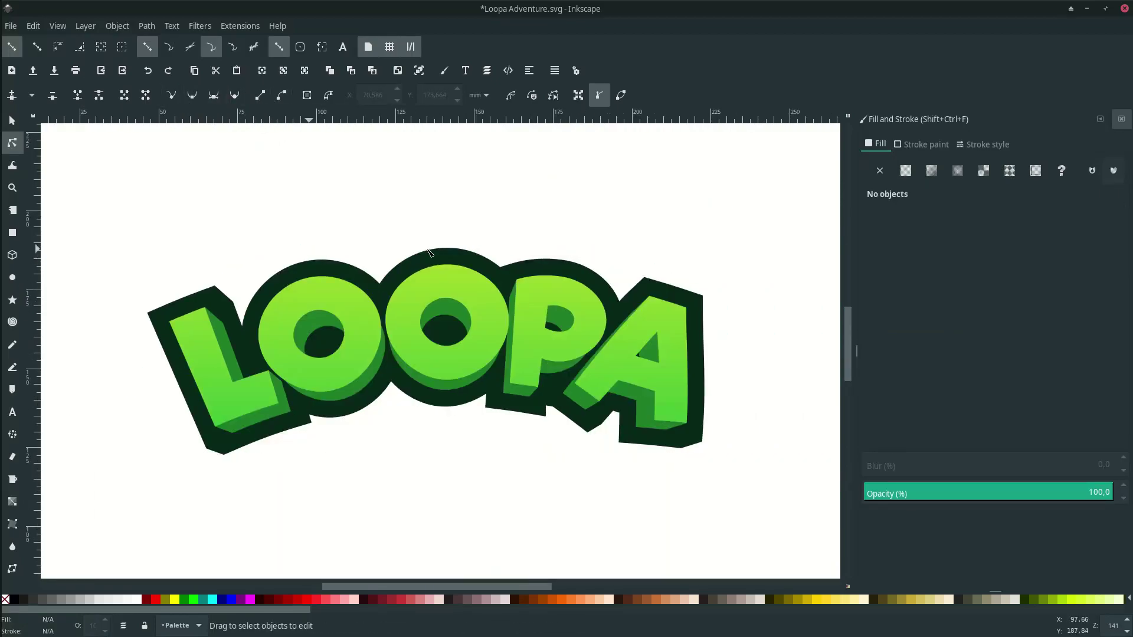
Duplicate the dark LOOPA outline, turn off snapping and scale the copy down proportionally to about 138 mm wide.
left_click(491, 406)
left_click(505, 431)
scroll(504, 431, "down", 2)
scroll(504, 430, "up", 2)
scroll(404, 340, "down", 2)
key("s")
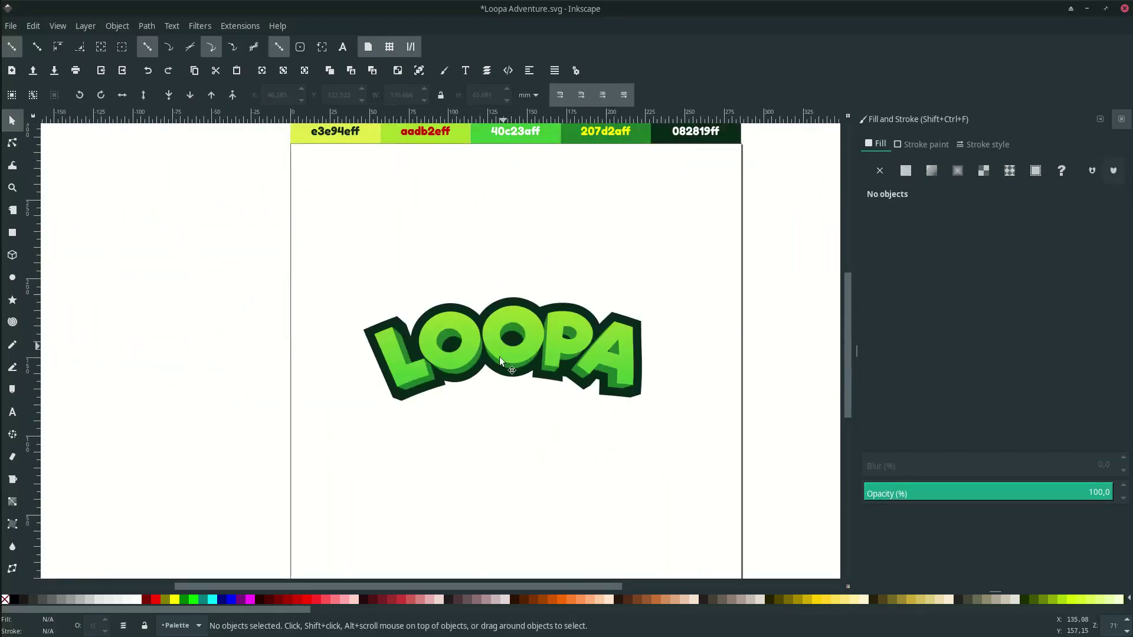
left_click(643, 331)
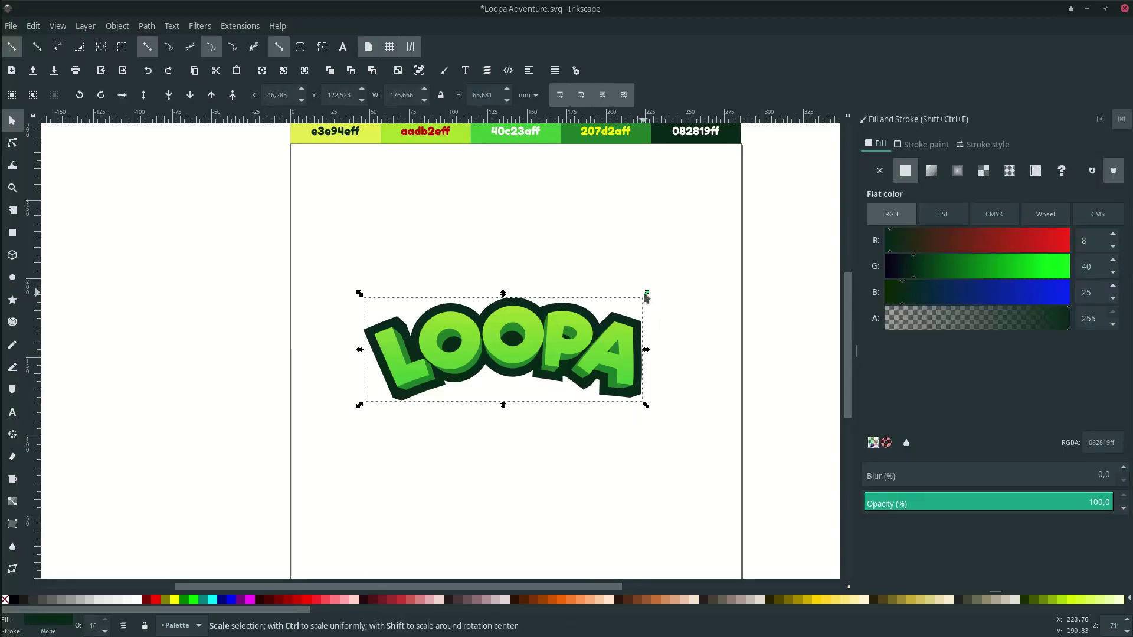
key("Home")
scroll(644, 295, "up", 1)
left_click_drag(644, 294, 623, 311)
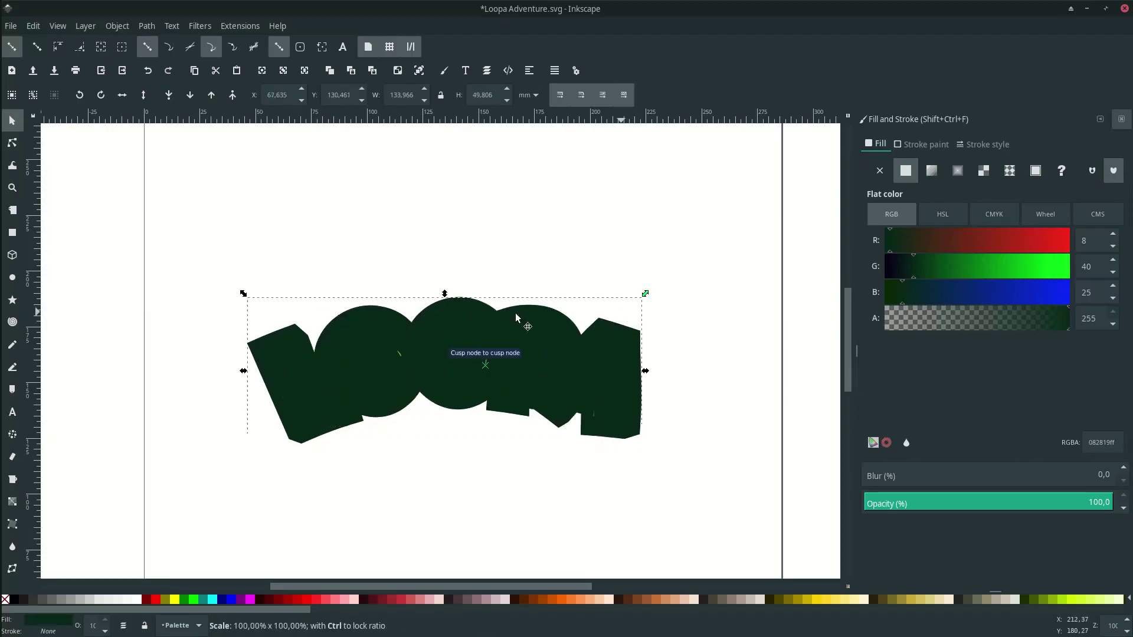
left_click(13, 48)
left_click_drag(644, 298, 598, 313)
Send the smaller copy behind the letters, shift it below them and resize it to about 145 mm wide.
left_click_drag(547, 398, 517, 433)
left_click(171, 98)
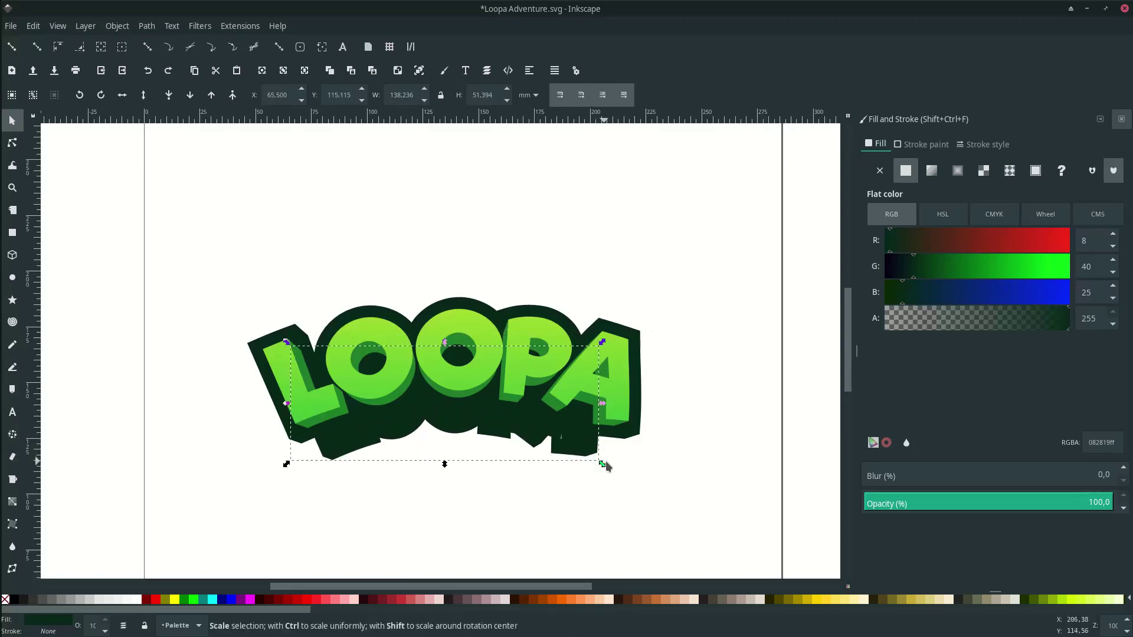
left_click_drag(604, 462, 572, 426)
scroll(574, 415, "up", 1)
left_click_drag(549, 441, 595, 441)
Add the original dark outline to the selection and merge both shapes with a Union.
key("shift")
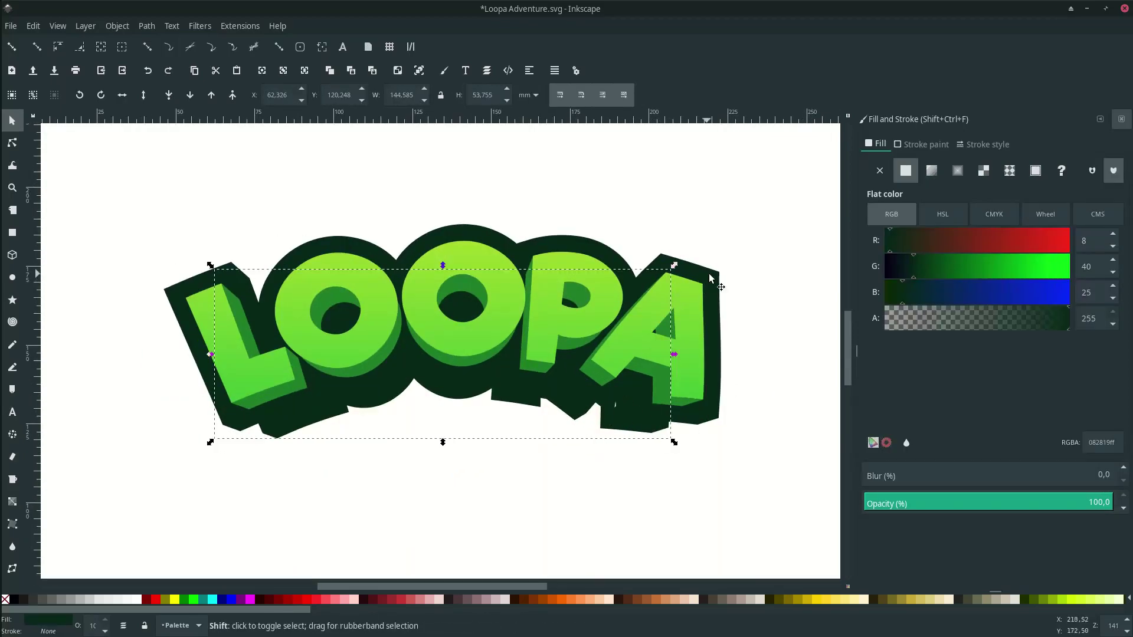
left_click(717, 278, "shift")
left_click(146, 25)
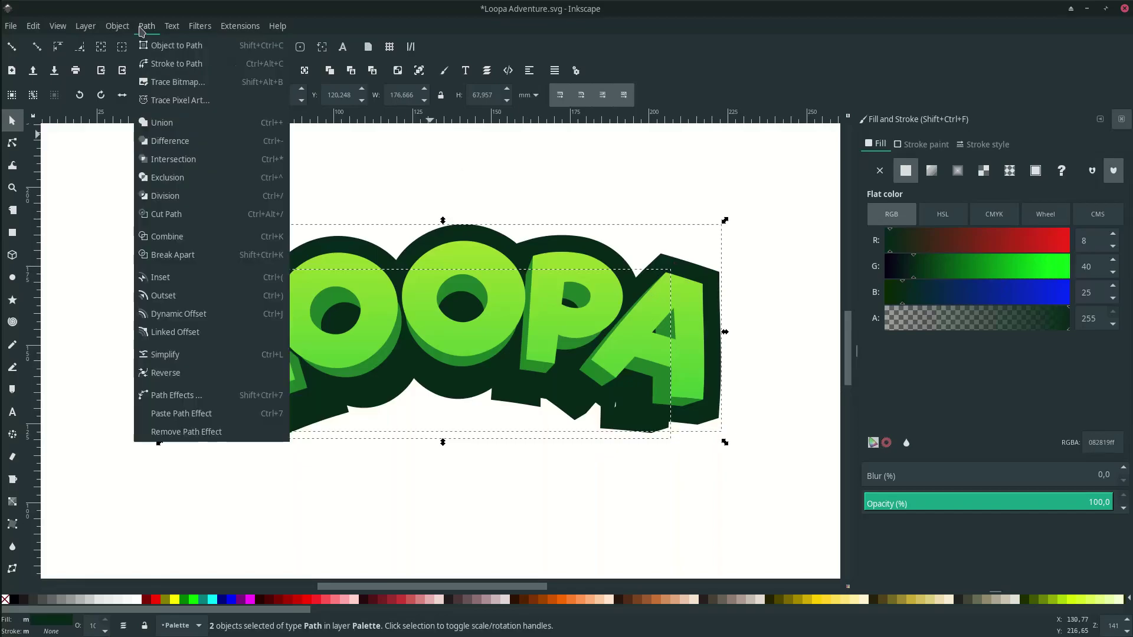
left_click(182, 121)
scroll(275, 451, "up", 2)
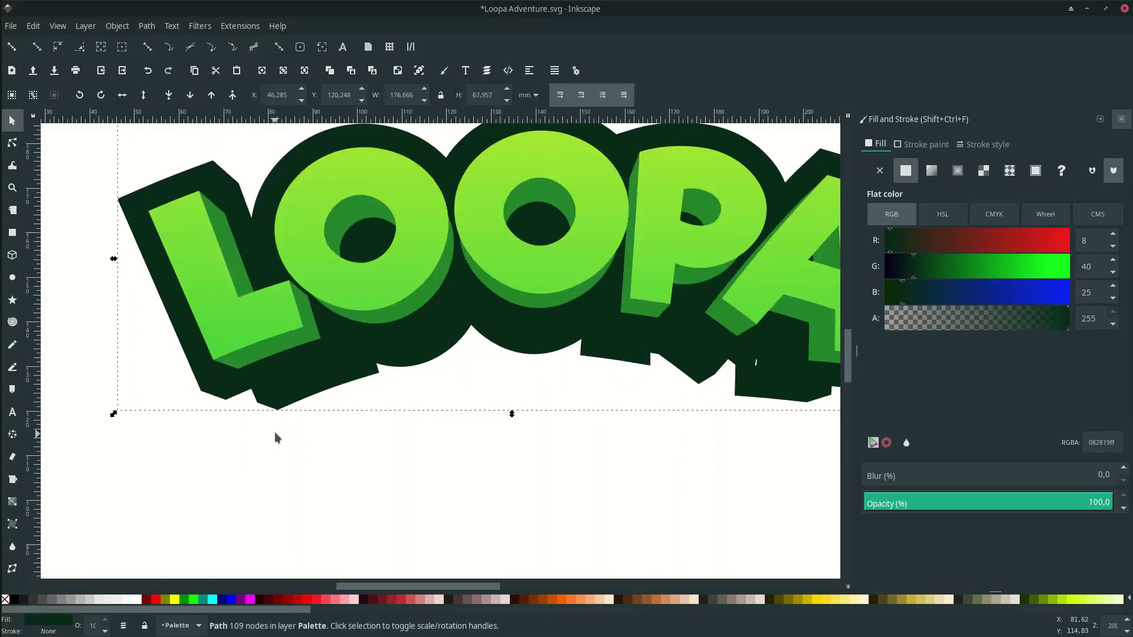
left_click(312, 387)
scroll(372, 430, "down", 2)
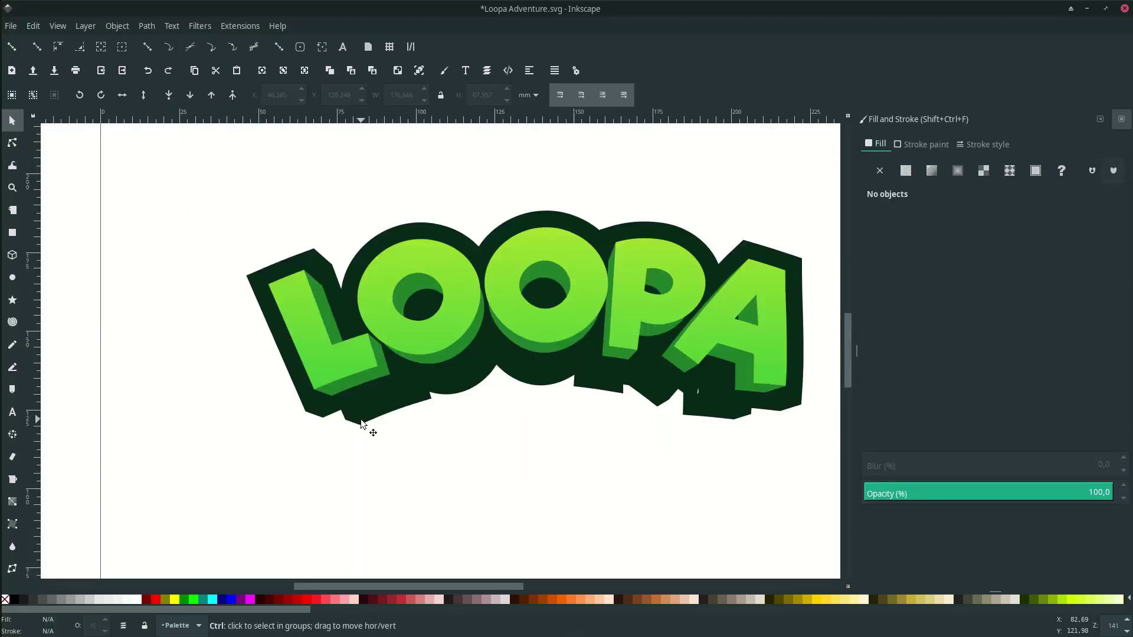
Delete the merged outline's notch nodes below the L's lower left corner.
scroll(318, 423, "up", 2)
key("n")
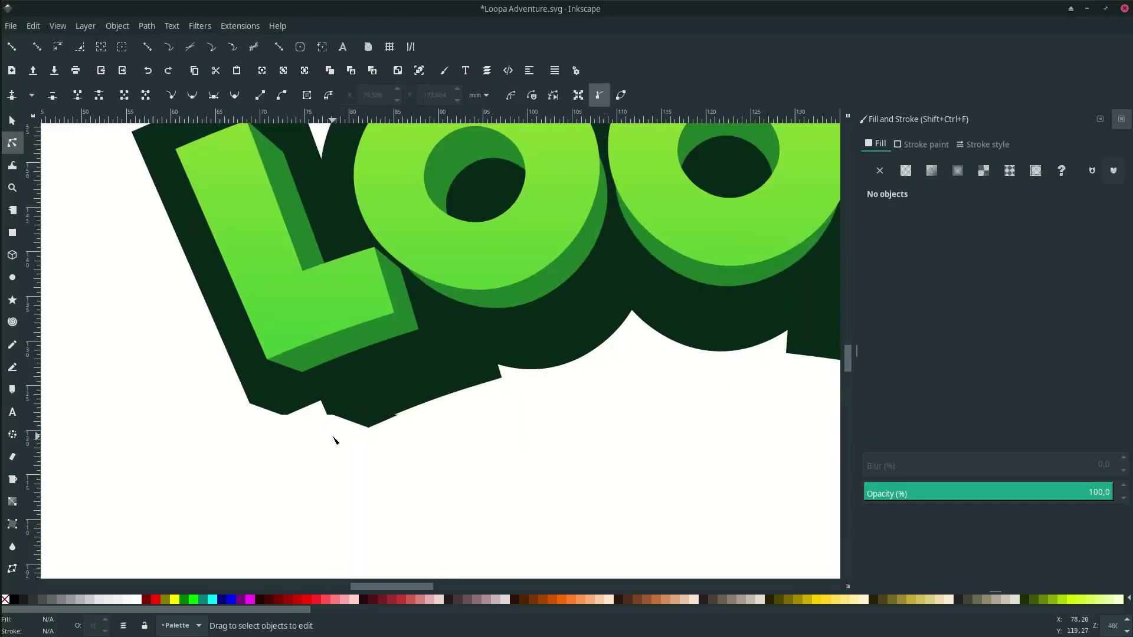
scroll(302, 431, "up", 2)
left_click_drag(298, 336, 385, 439)
left_click(360, 407)
key("Delete")
key("Escape")
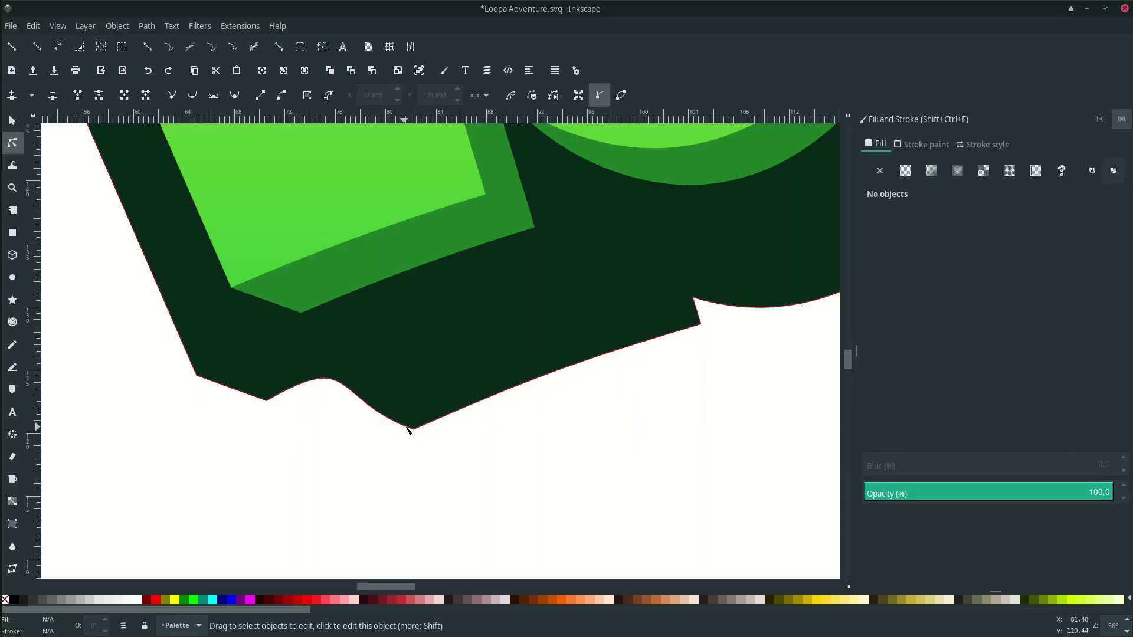
Convert the curved segment left by the deleted notch below the L into a straight line.
left_click(412, 430)
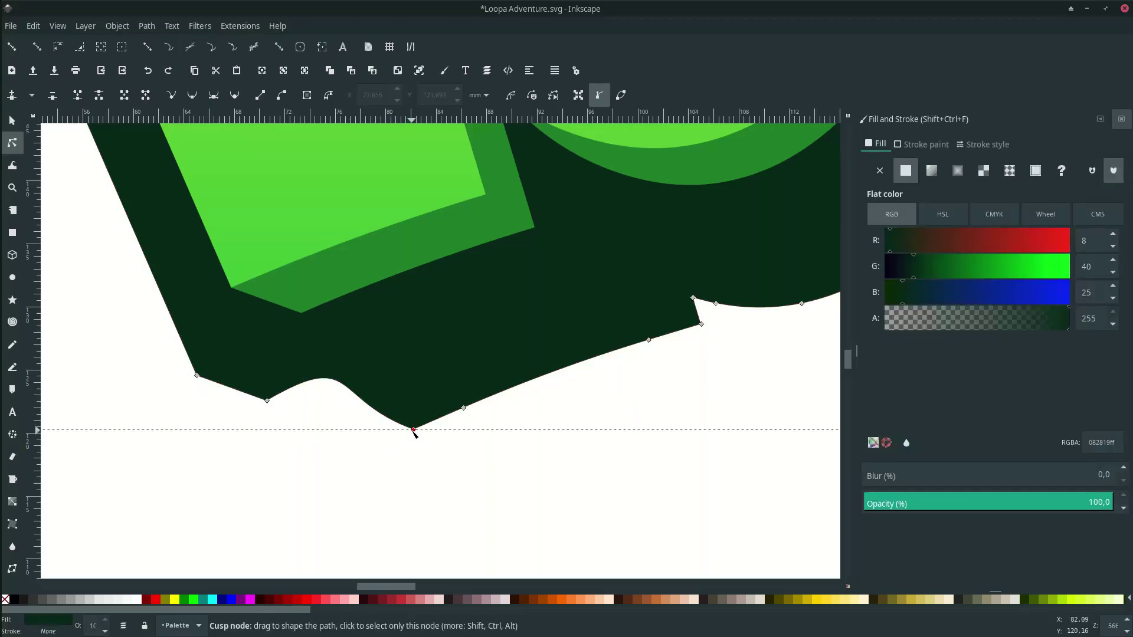
left_click(267, 401, "shift")
left_click(260, 95)
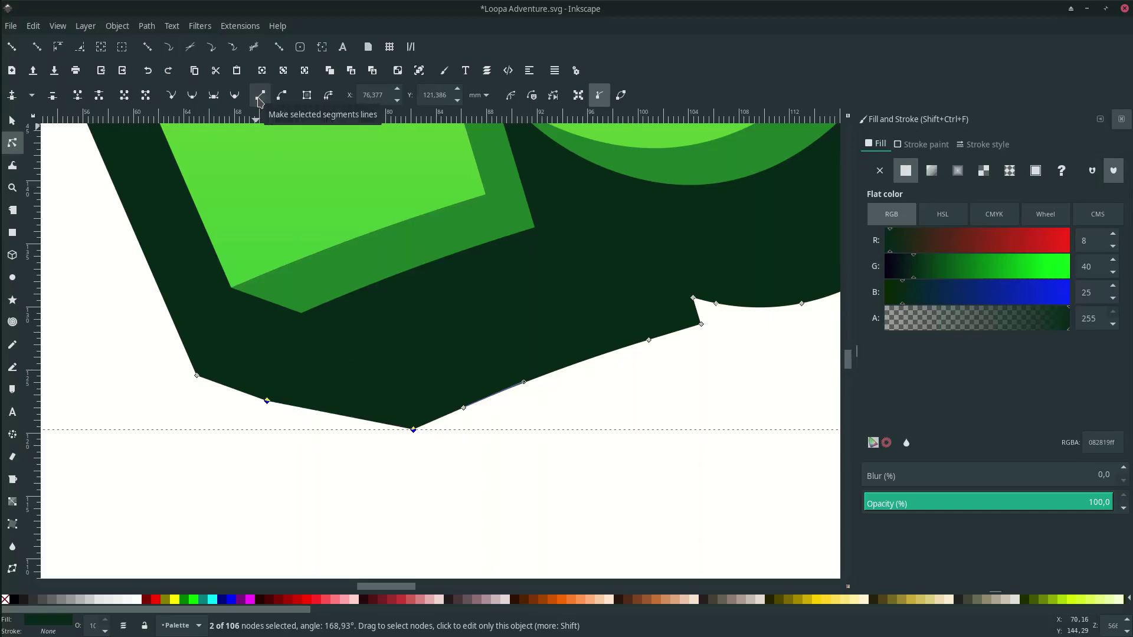
scroll(529, 417, "down", 3)
key("Escape")
scroll(505, 353, "down", 2)
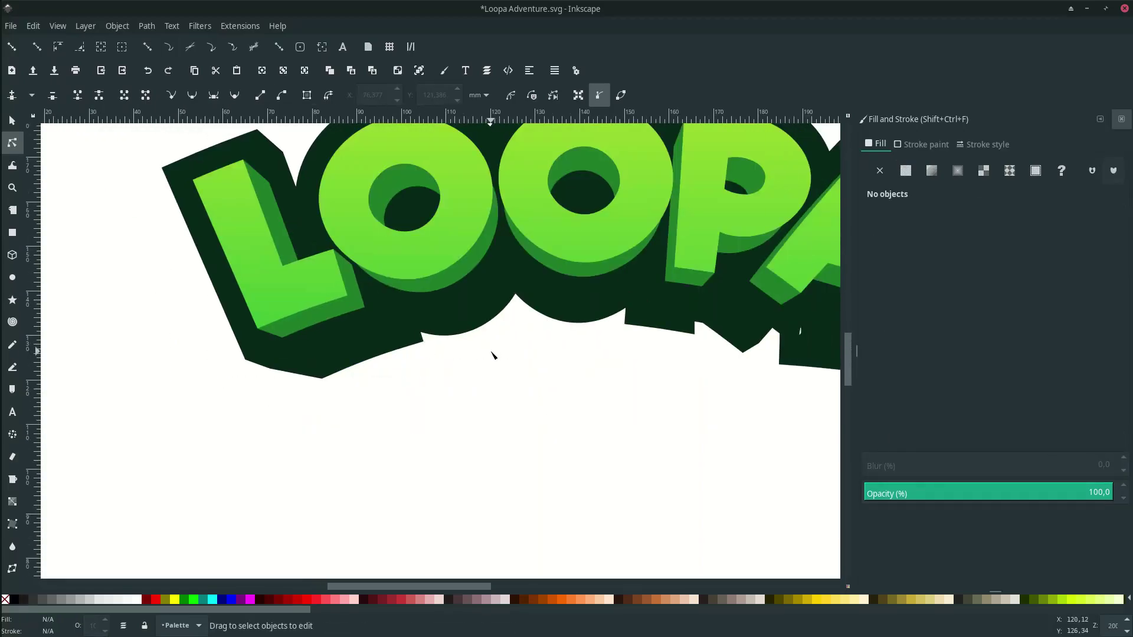
Delete the merged outline's notch nodes below the A's right leg, including the adjoining intermediate corner node.
scroll(531, 350, "right", 3)
scroll(597, 358, "up", 3)
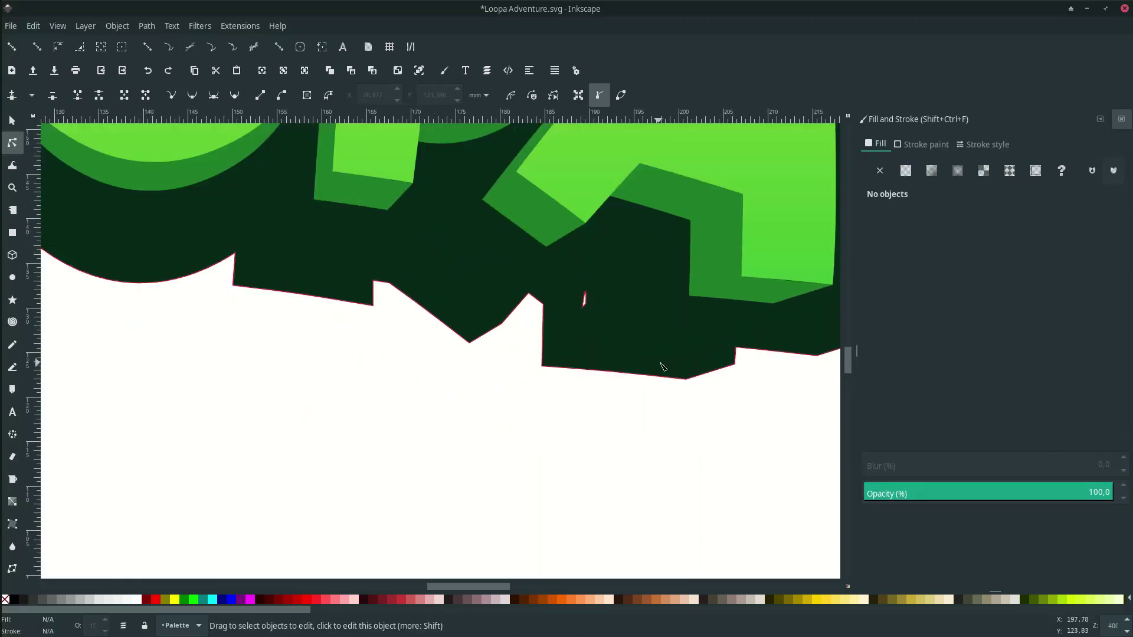
left_click(660, 362)
scroll(660, 362, "right", 6)
scroll(658, 361, "down", 1)
left_click_drag(557, 295, 664, 360)
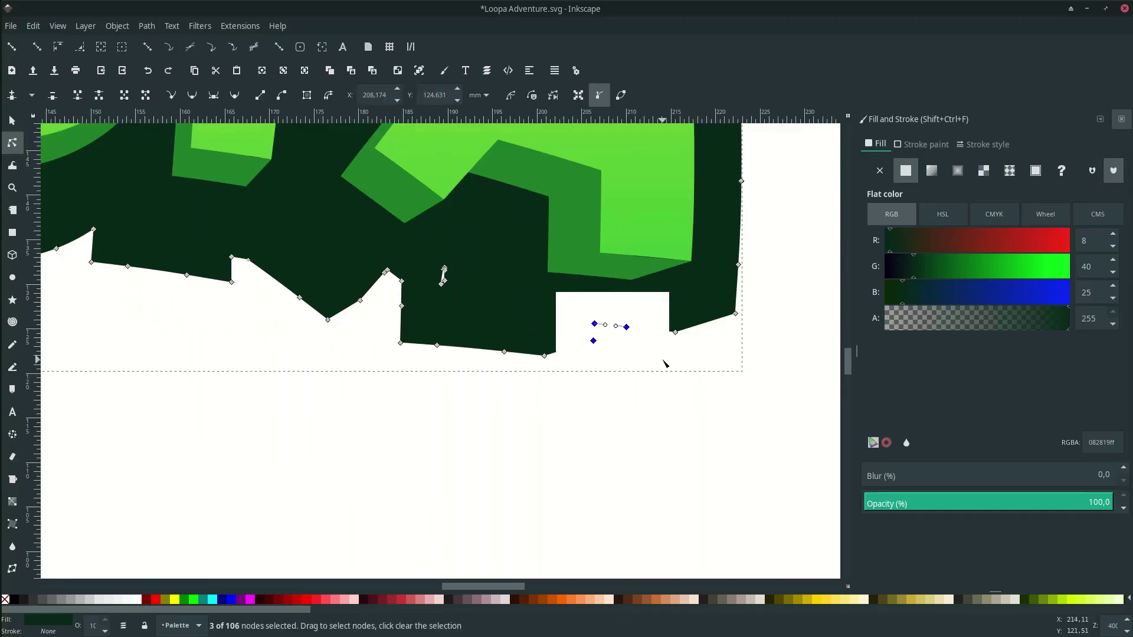
scroll(665, 361, "up", 2)
key("Delete")
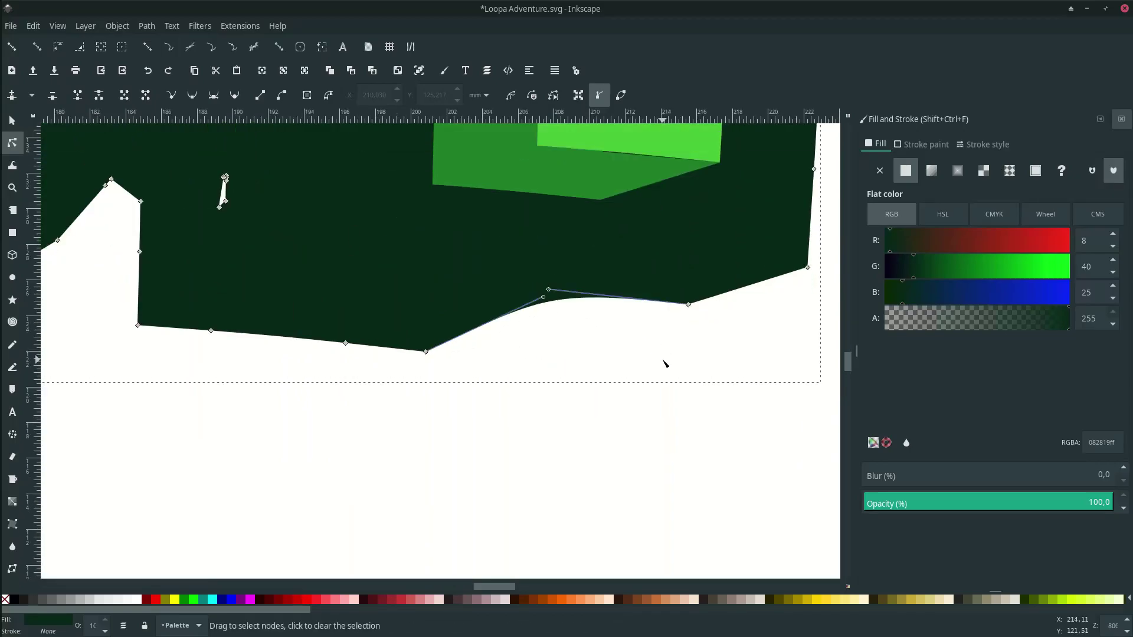
scroll(664, 364, "up", 1)
left_click(688, 328)
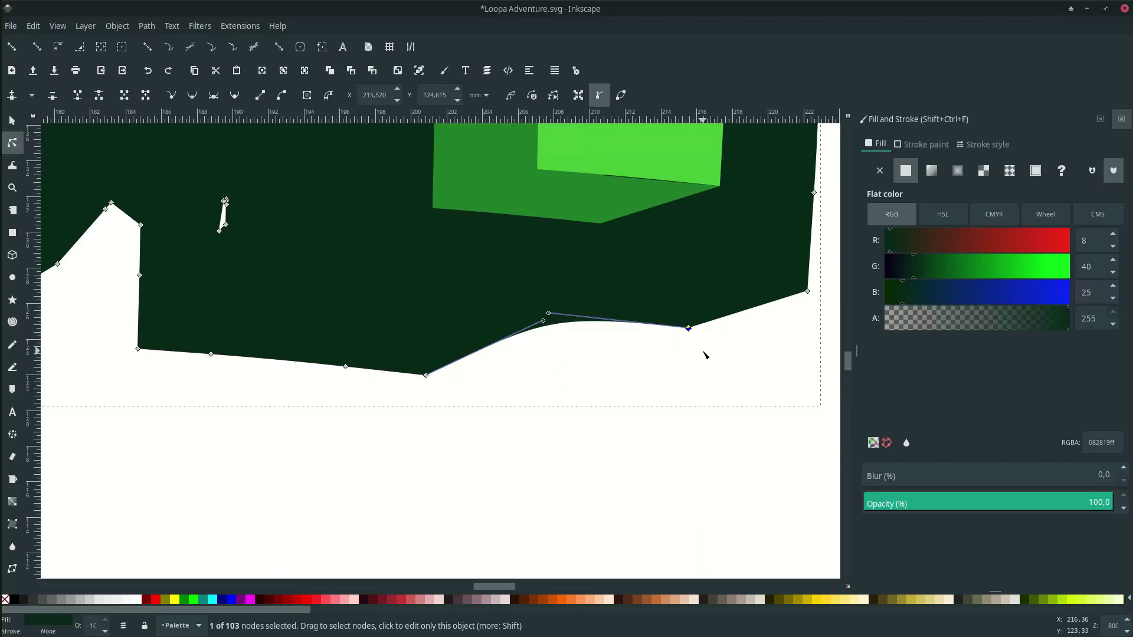
key("Delete")
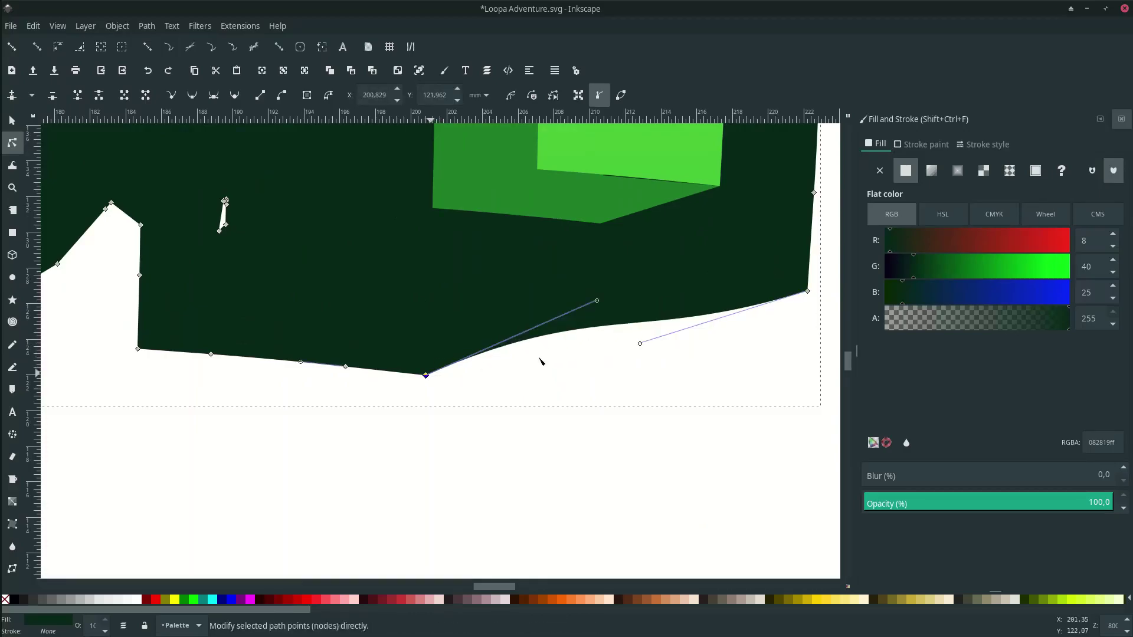
Make the outline segment below the A's right leg a straight line up to the far right corner.
left_click(807, 291, "shift")
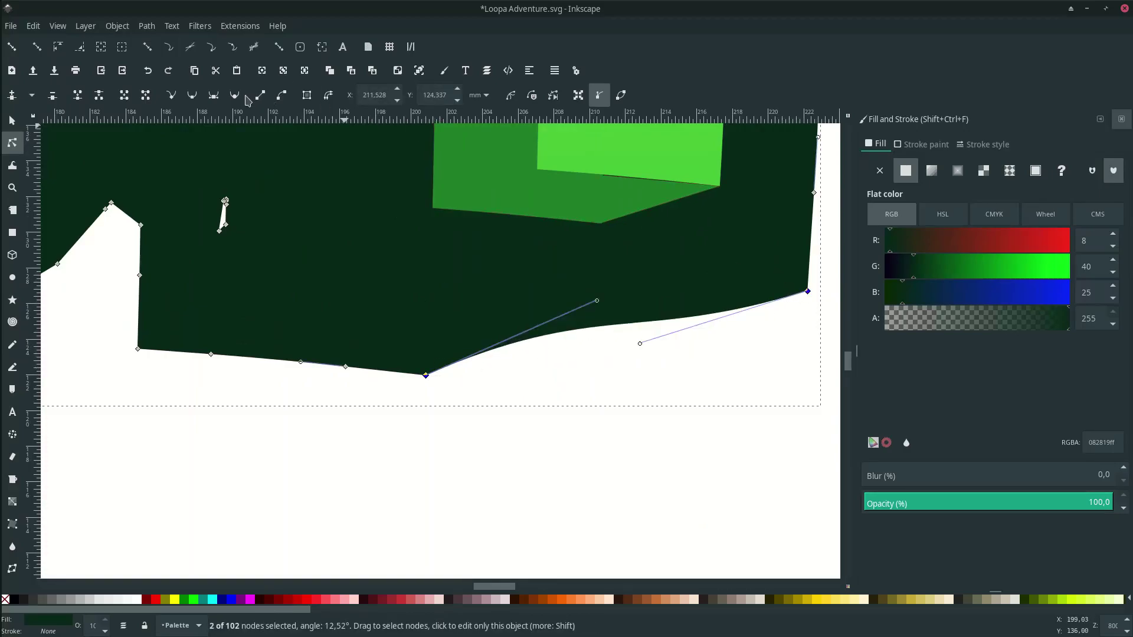
left_click(260, 95)
scroll(353, 381, "down", 3)
left_click(350, 383)
scroll(309, 312, "up", 1)
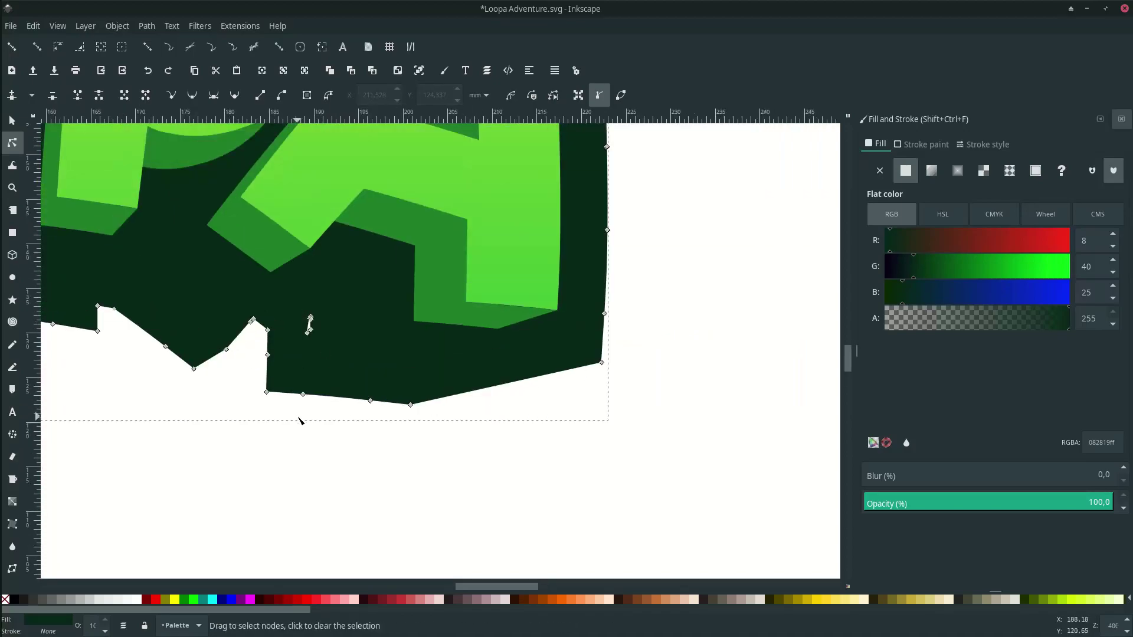
scroll(301, 420, "down", 1)
left_click(316, 426)
Delete the nodes of the small stray hole in the outline beneath the A's left leg.
scroll(316, 428, "left", 3)
scroll(336, 458, "up", 3)
scroll(359, 472, "left", 1)
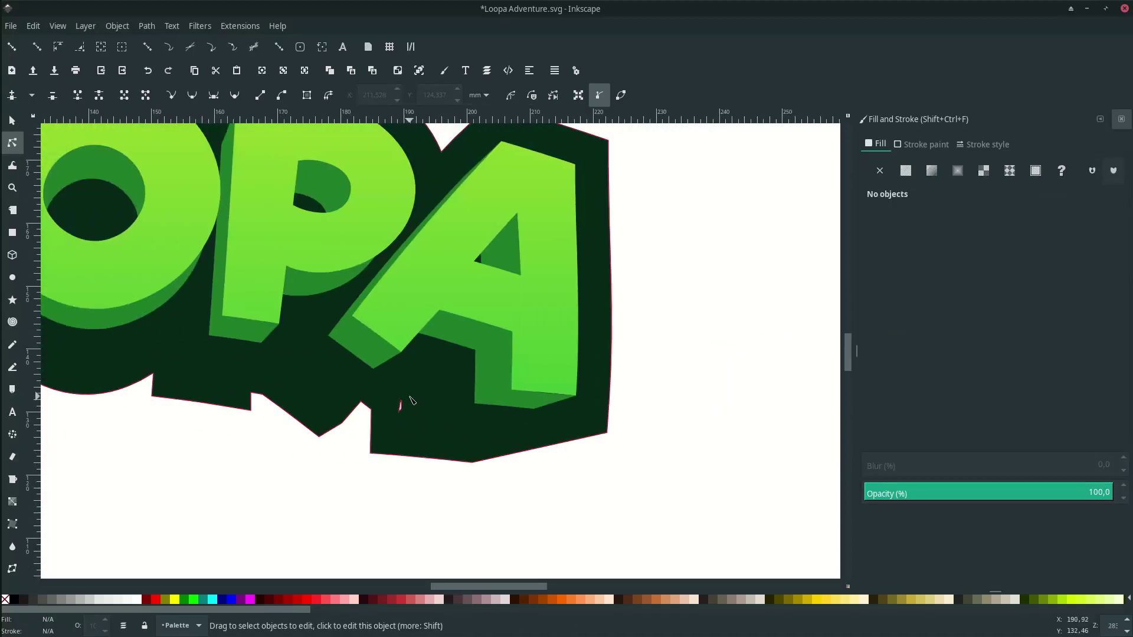
left_click(411, 401)
left_click_drag(395, 388, 415, 437)
key("Delete")
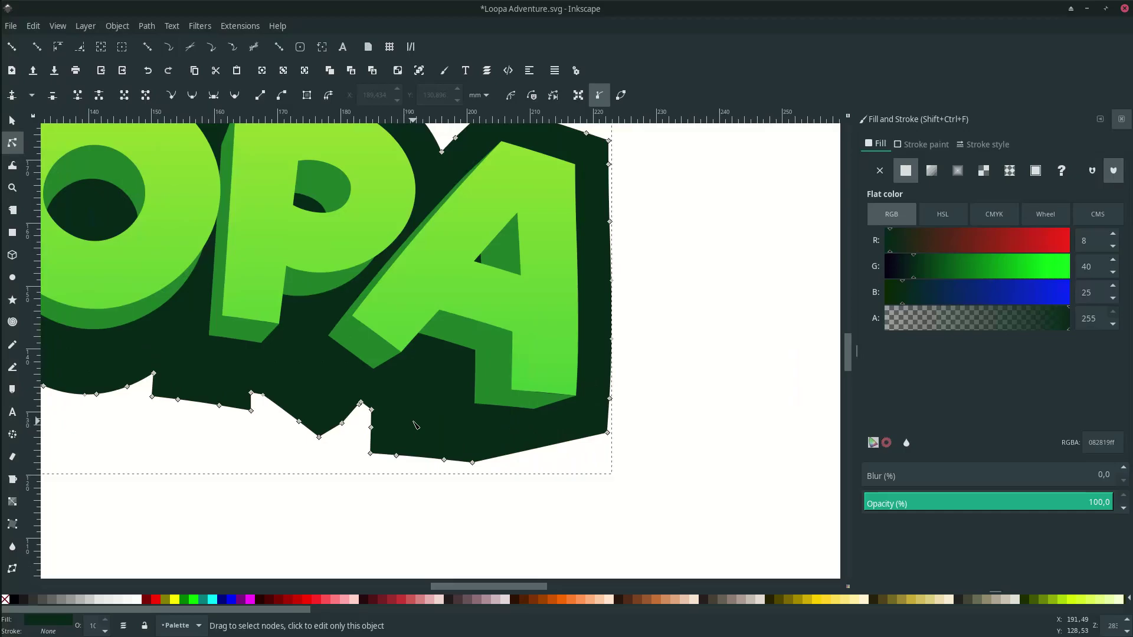
left_click(345, 482)
Delete the inner notch node of the outline below the P, next to its bottom right corner.
scroll(345, 482, "down", 2)
scroll(347, 486, "up", 2)
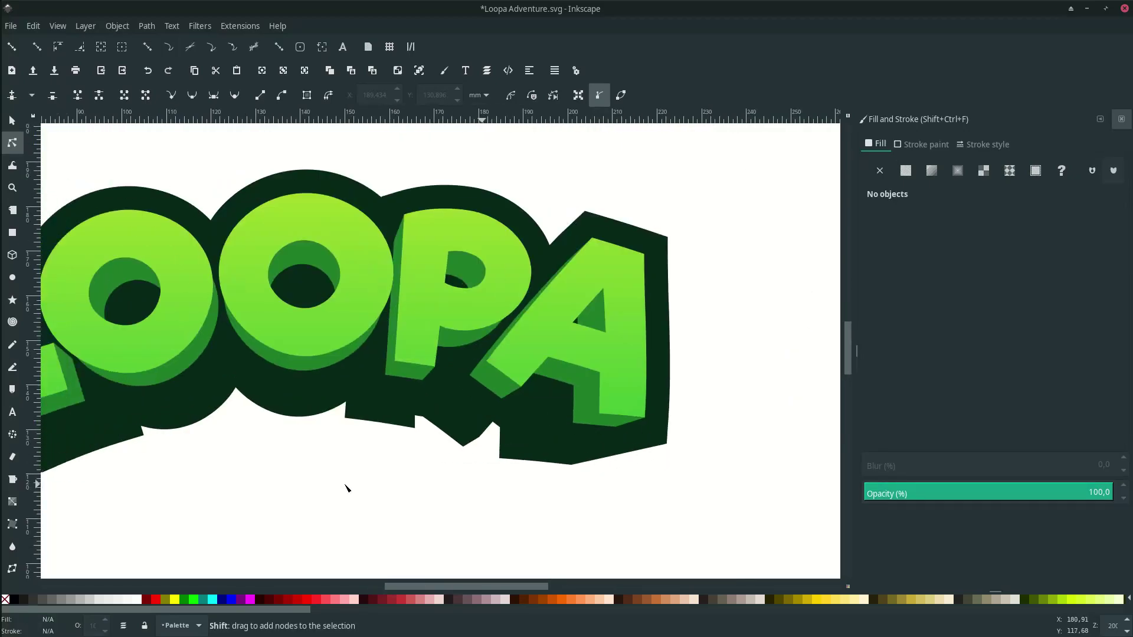
scroll(339, 472, "left", 1)
left_click(457, 421)
scroll(463, 416, "up", 5)
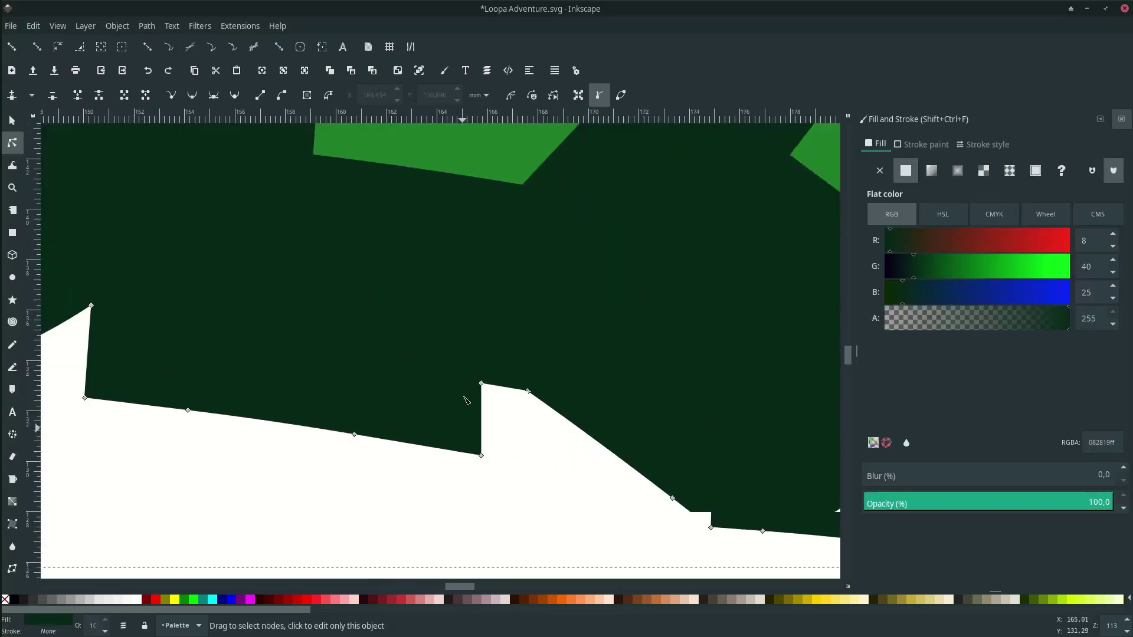
left_click_drag(467, 389, 518, 459)
scroll(520, 464, "up", 1)
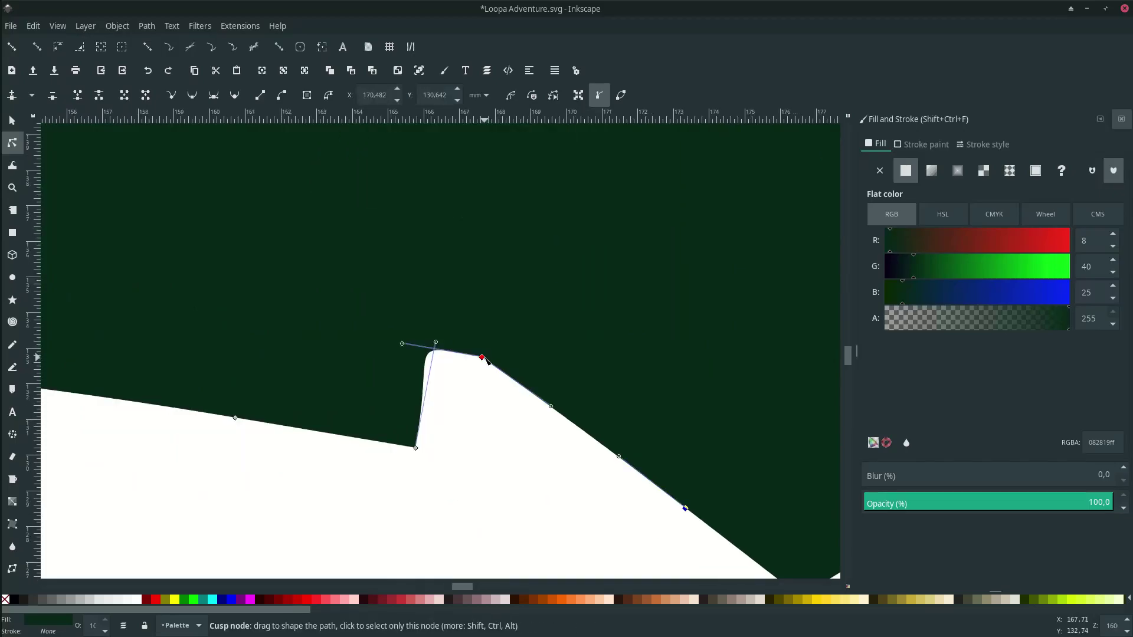
Straighten the curved outline segment left between the two nodes beside the P's notch.
left_click(419, 451)
left_click(416, 449)
left_click(416, 448)
left_click(260, 99)
scroll(462, 415, "down", 5)
key("s")
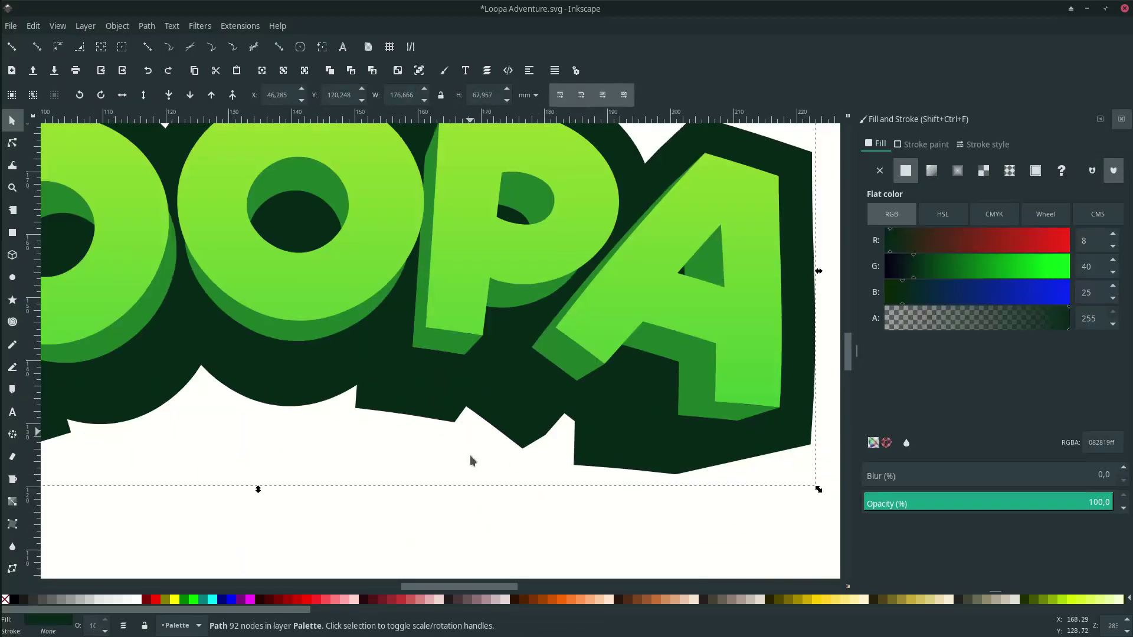
Delete the peak notch node below the A's left leg and straighten the segment between its neighbouring nodes.
key("n")
scroll(564, 429, "up", 4)
left_click(564, 356)
left_click(564, 357)
key("Delete")
left_click(606, 386)
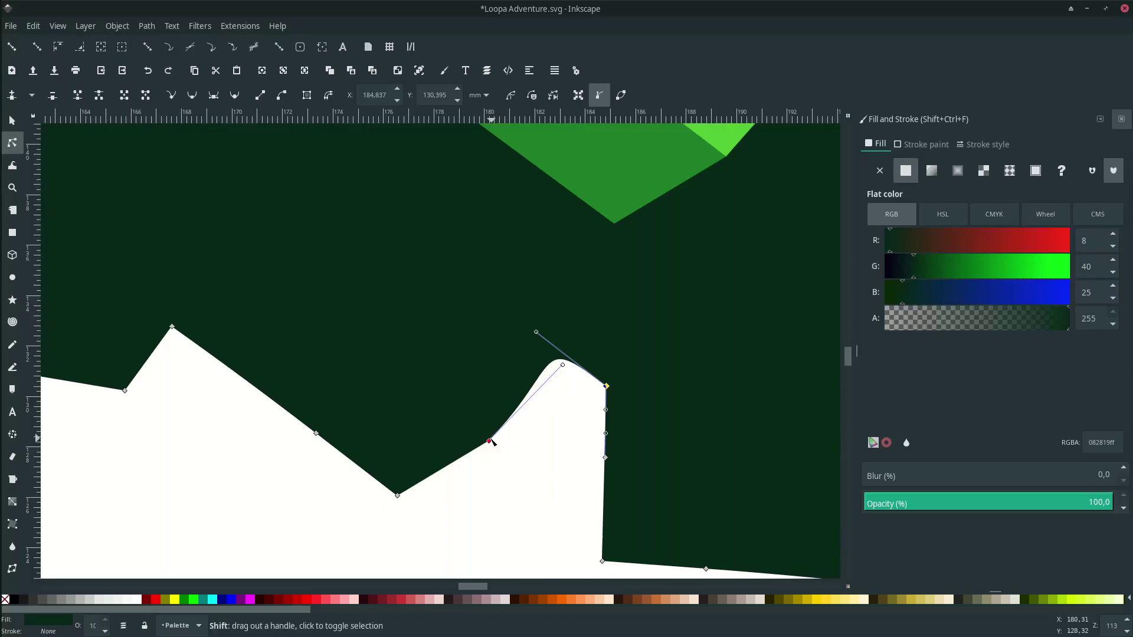
left_click(253, 101)
scroll(347, 340, "down", 4)
left_click(405, 475)
Save the Loopa Adventure drawing.
key("ctrl+s")
scroll(405, 476, "down", 5)
scroll(406, 476, "up", 1)
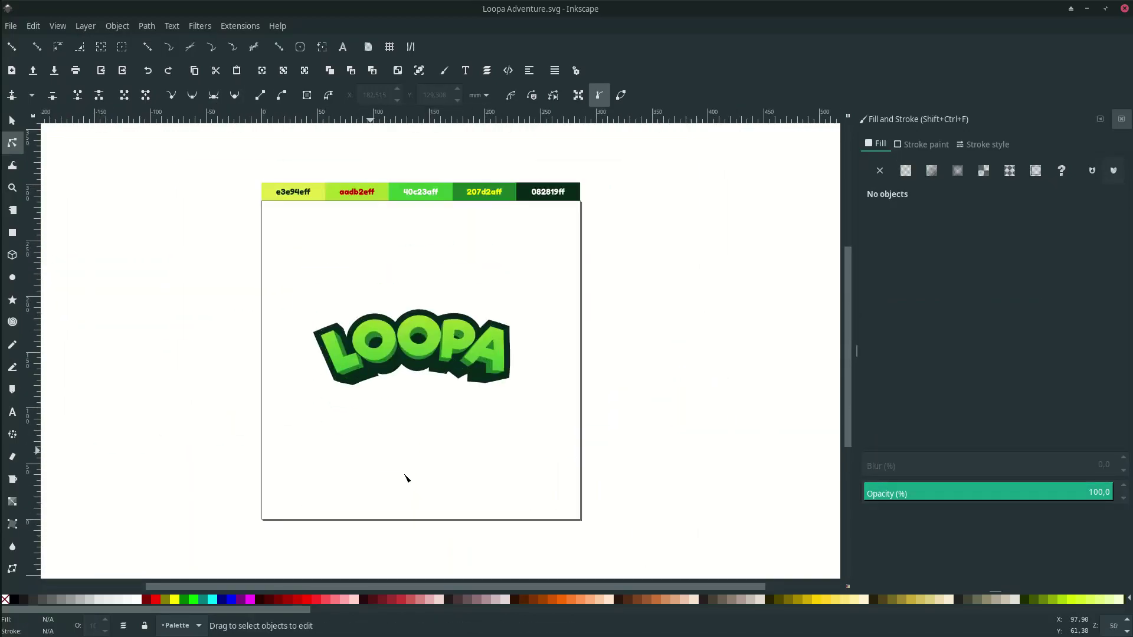
Draw a closed seven-node polygon about 60 mm wide and 22 mm high below the second O and P, overlapping the dark outline.
key("s")
scroll(386, 392, "up", 3)
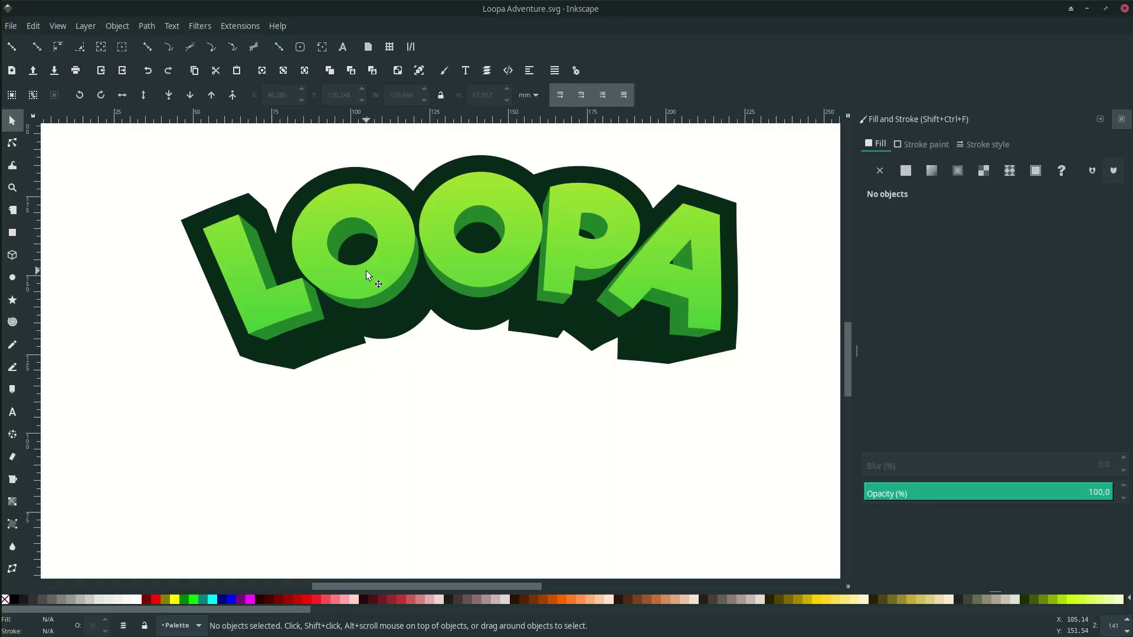
key("b")
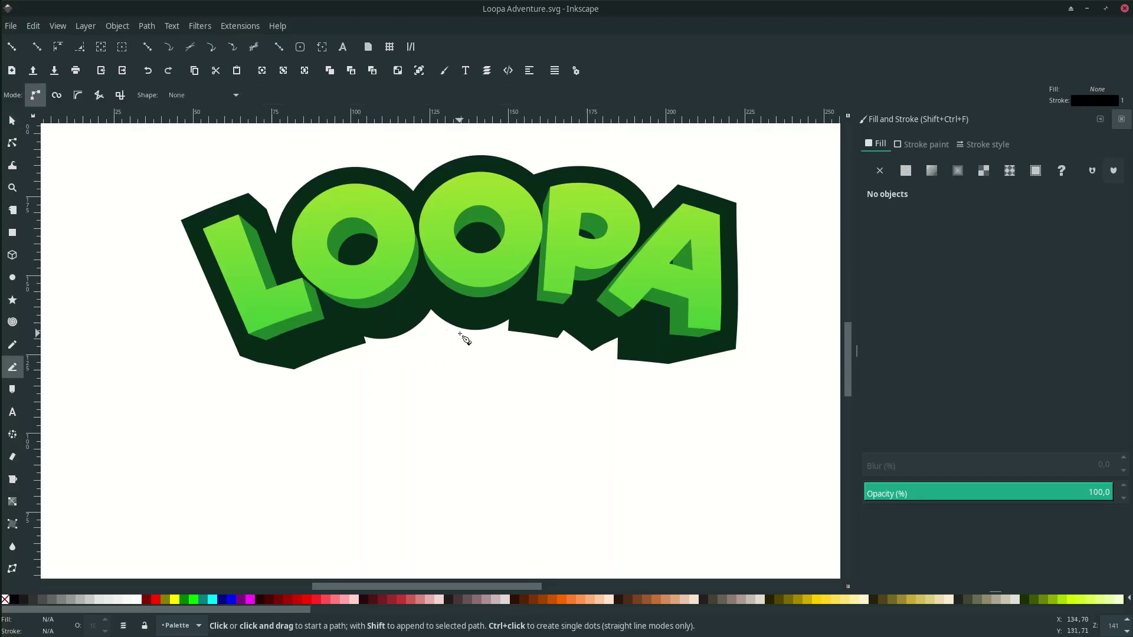
scroll(464, 338, "up", 2)
left_click(333, 323)
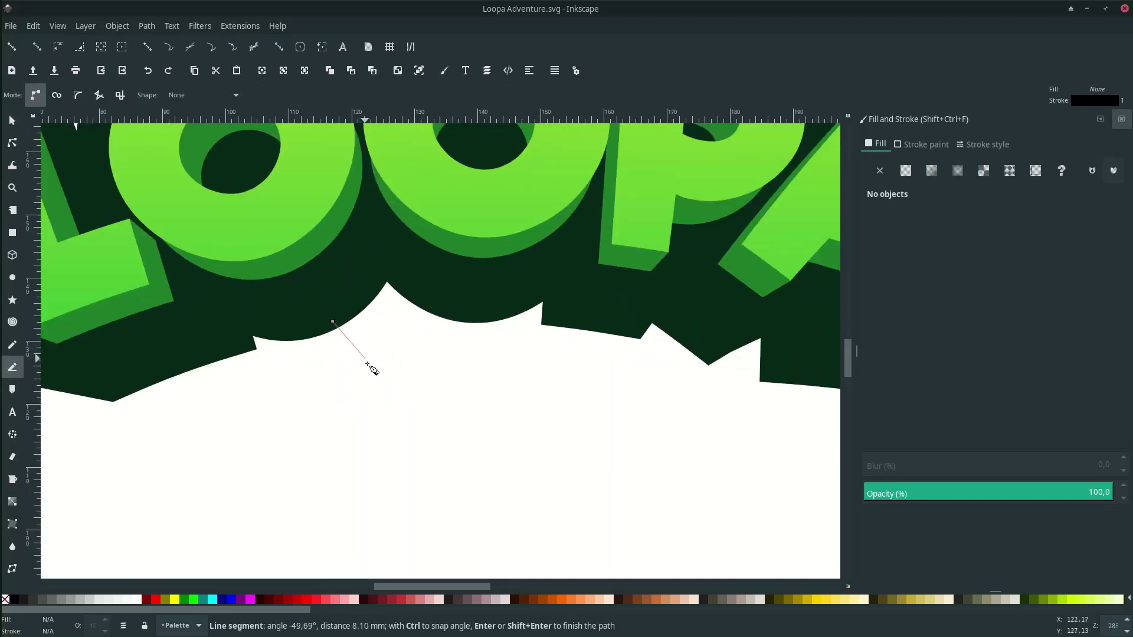
left_click(381, 404)
scroll(590, 401, "right", 2)
left_click(661, 317)
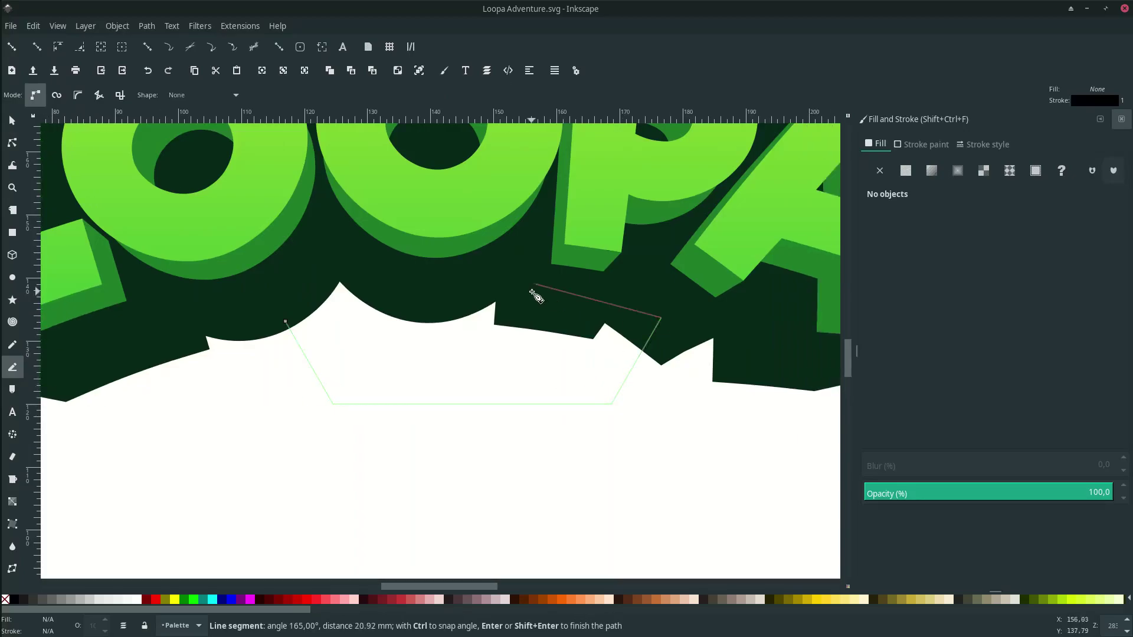
left_click(533, 284)
left_click(378, 277)
left_click(302, 266)
left_click(286, 321)
Fill the polygon with the outline's dark green 082819 sampled from the title and remove its stroke.
scroll(347, 372, "down", 3)
scroll(345, 354, "up", 2)
key("d")
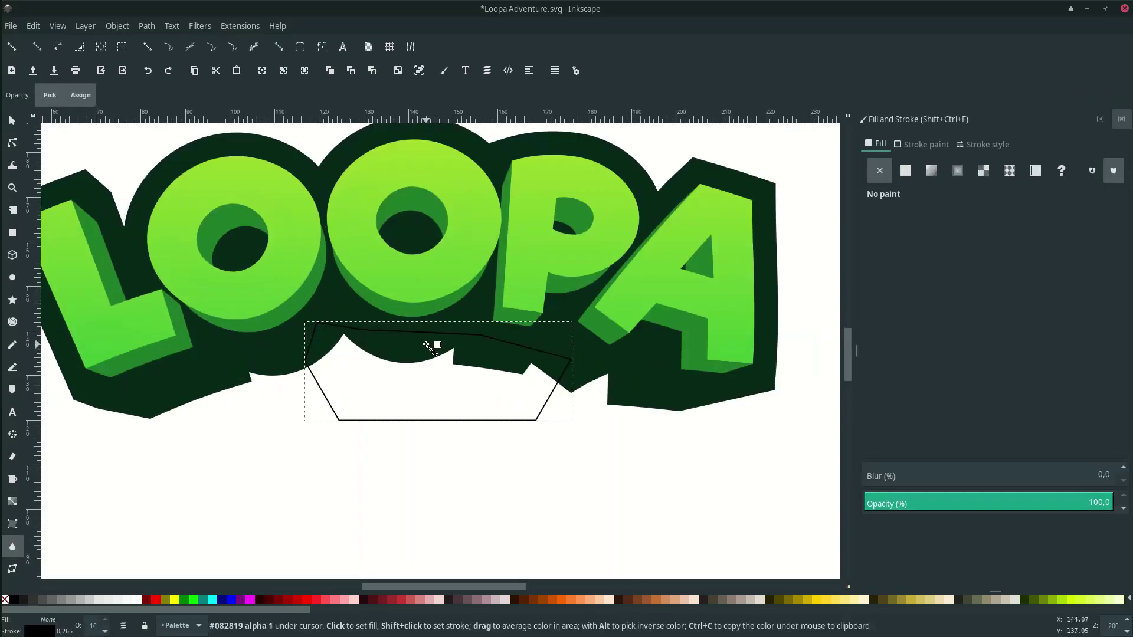
left_click(425, 345)
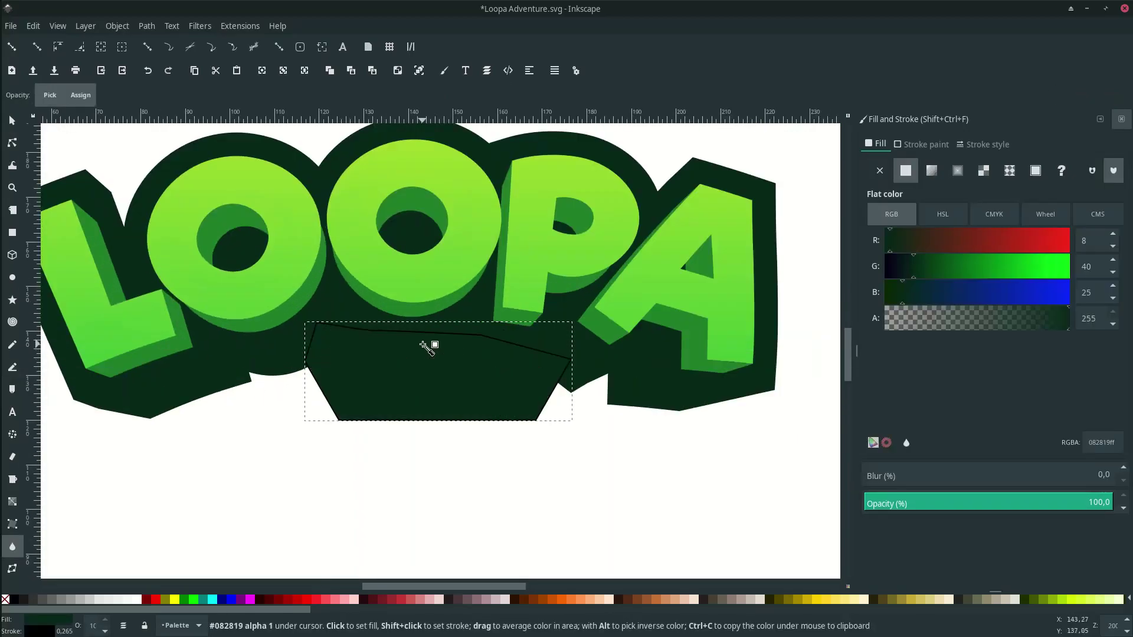
right_click(71, 631)
left_click(65, 617)
key("s")
mouse_move(482, 419)
left_mouse_down()
mouse_move(466, 423)
mouse_move(481, 422)
left_mouse_up()
scroll(492, 407, "up", 1)
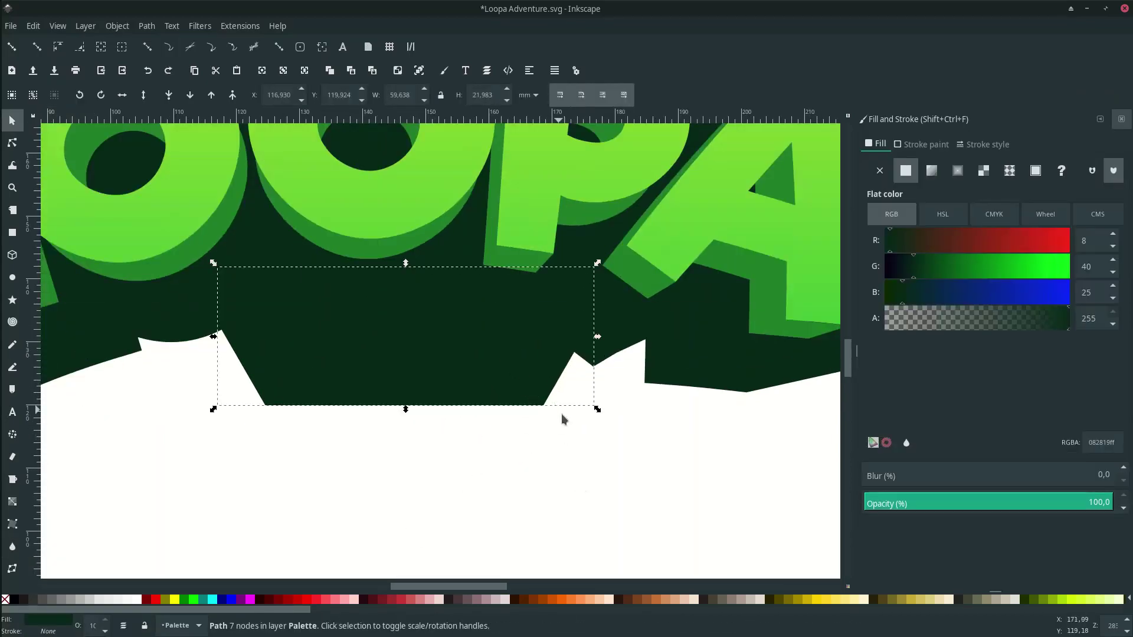
Scale the dark green polygon down to about 53 mm wide and 19 mm high and center it below the second O.
left_click_drag(597, 408, 573, 398)
left_click_drag(483, 363, 450, 371)
left_click(458, 452)
scroll(458, 453, "down", 4)
scroll(433, 433, "up", 3)
left_click(420, 416)
left_click(429, 453)
scroll(429, 450, "up", 1)
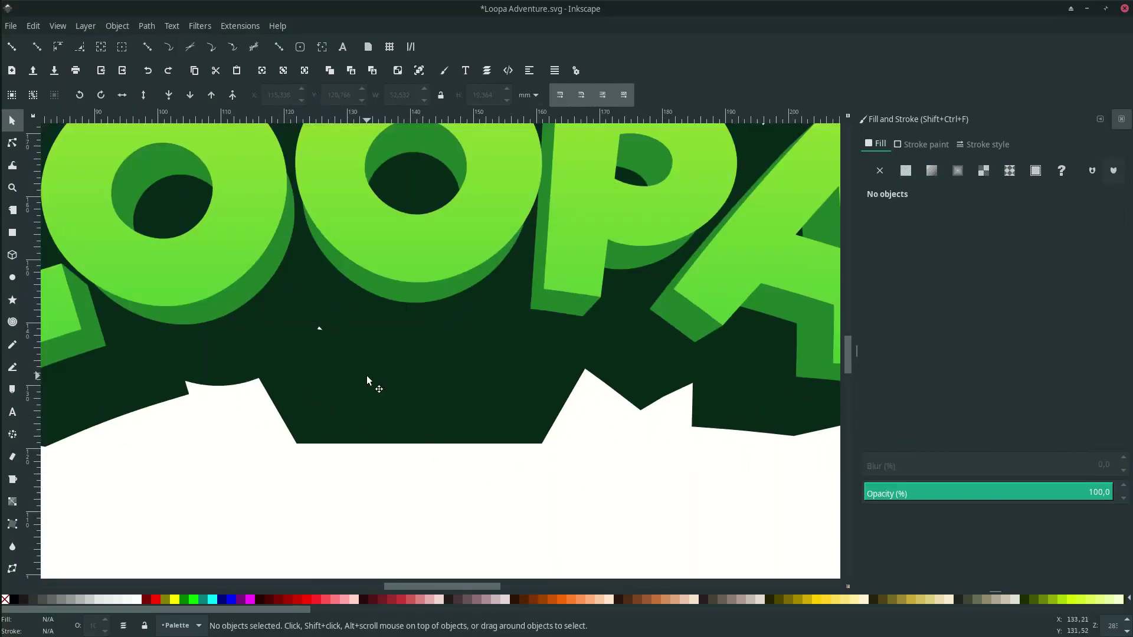
Curve the polygon's straight lower edge upward into a shallow arch.
left_click(367, 380)
key("n")
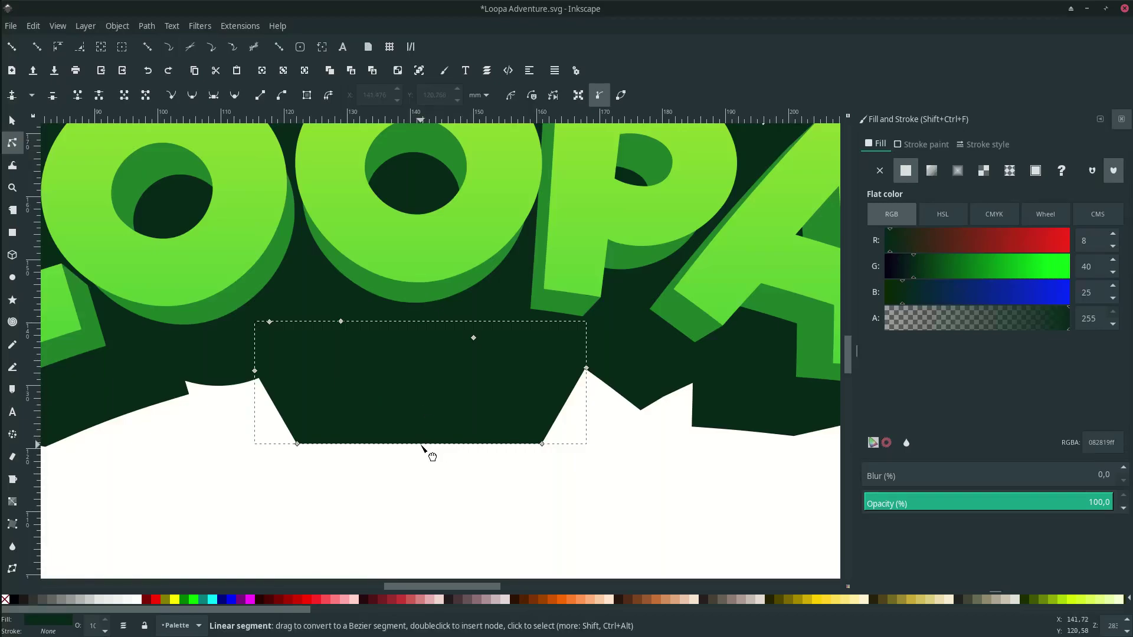
left_click_drag(421, 446, 419, 419)
key("s")
left_click(433, 466)
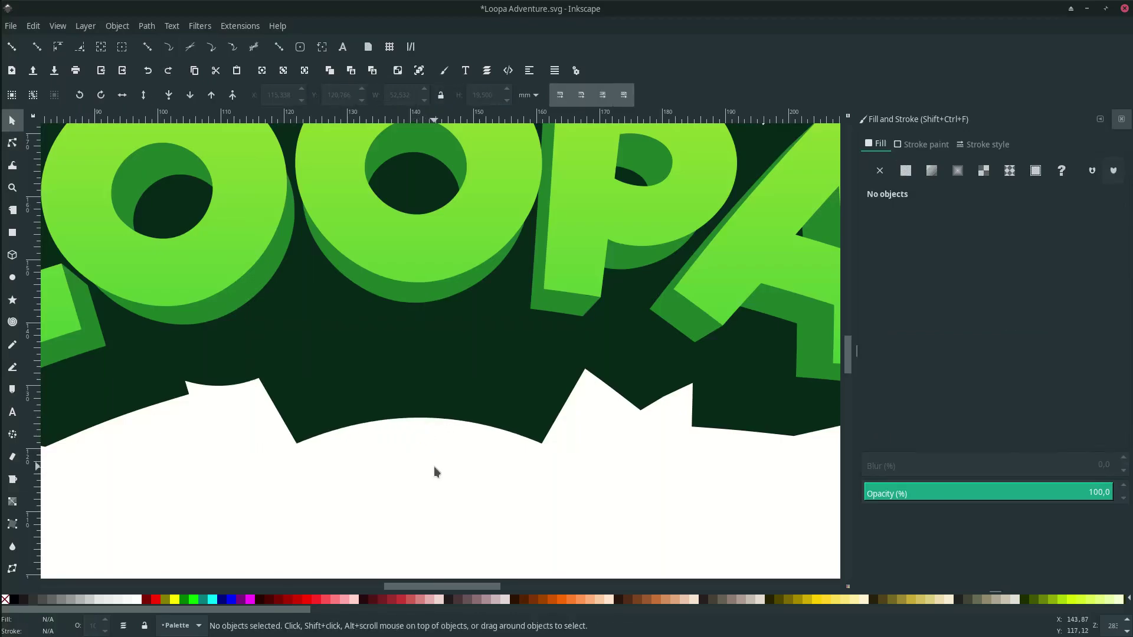
scroll(435, 468, "down", 4)
scroll(437, 468, "up", 4)
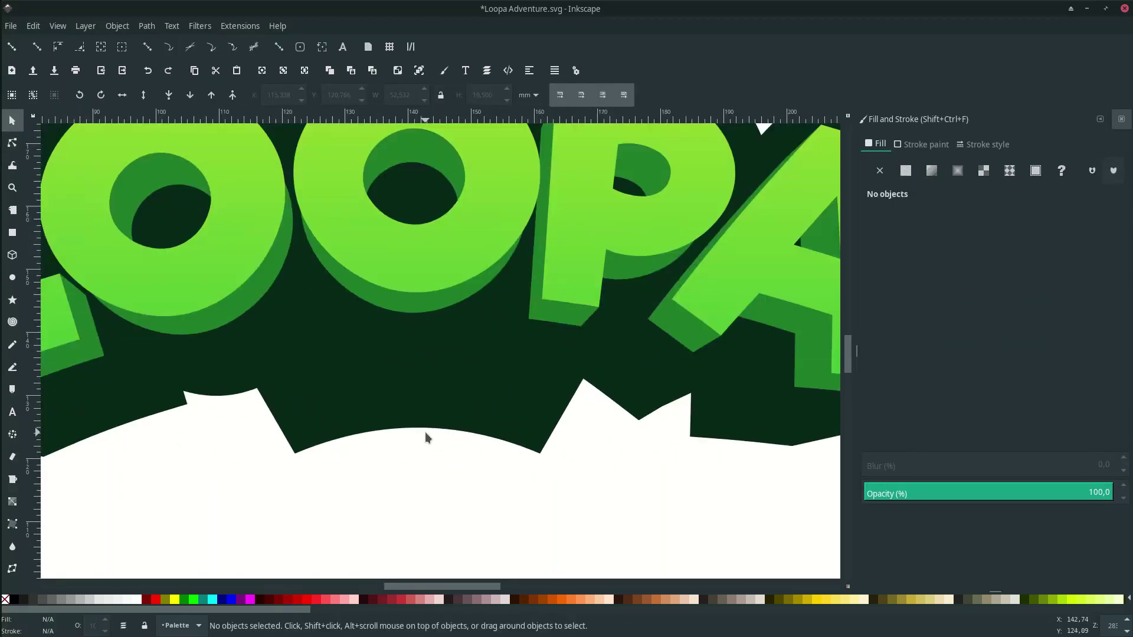
Add the text ADVENTURE in the Riffic font on the base shape and scale it to about 39 mm wide.
key("t")
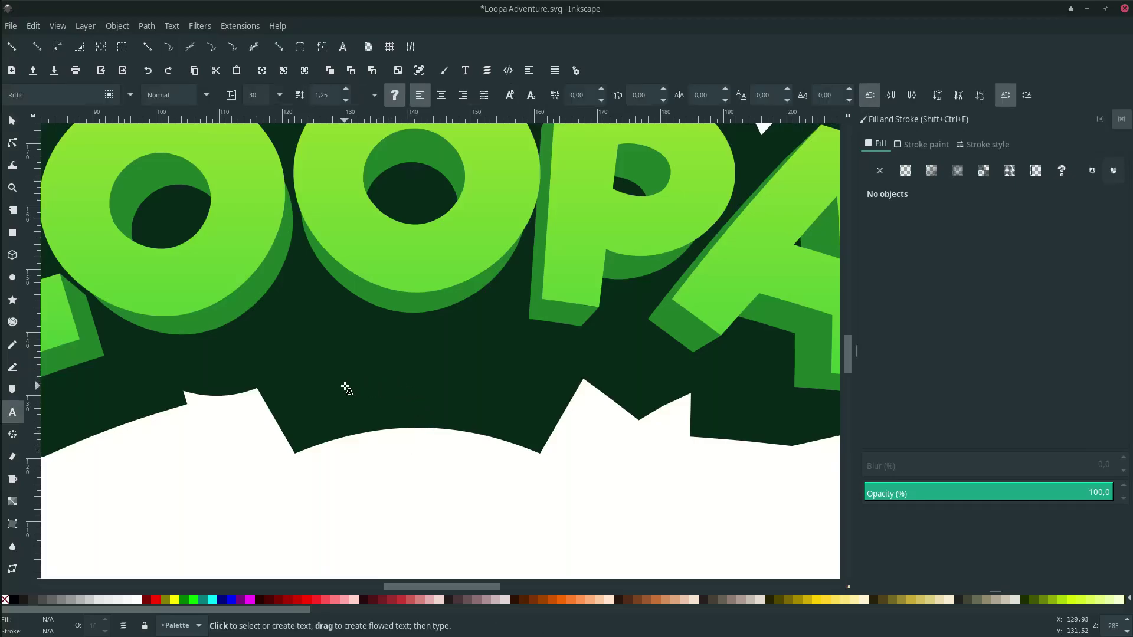
left_click(345, 385)
type("ADVENTURE")
key("F1")
left_click_drag(450, 377, 371, 403)
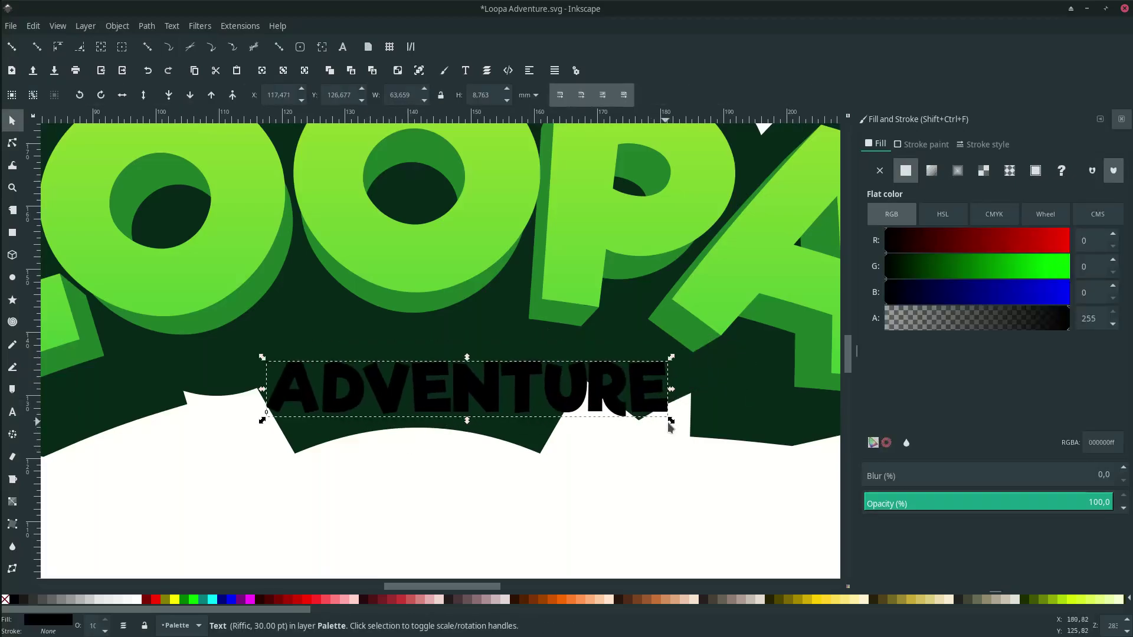
left_click_drag(670, 421, 610, 411)
left_click_drag(589, 400, 549, 409)
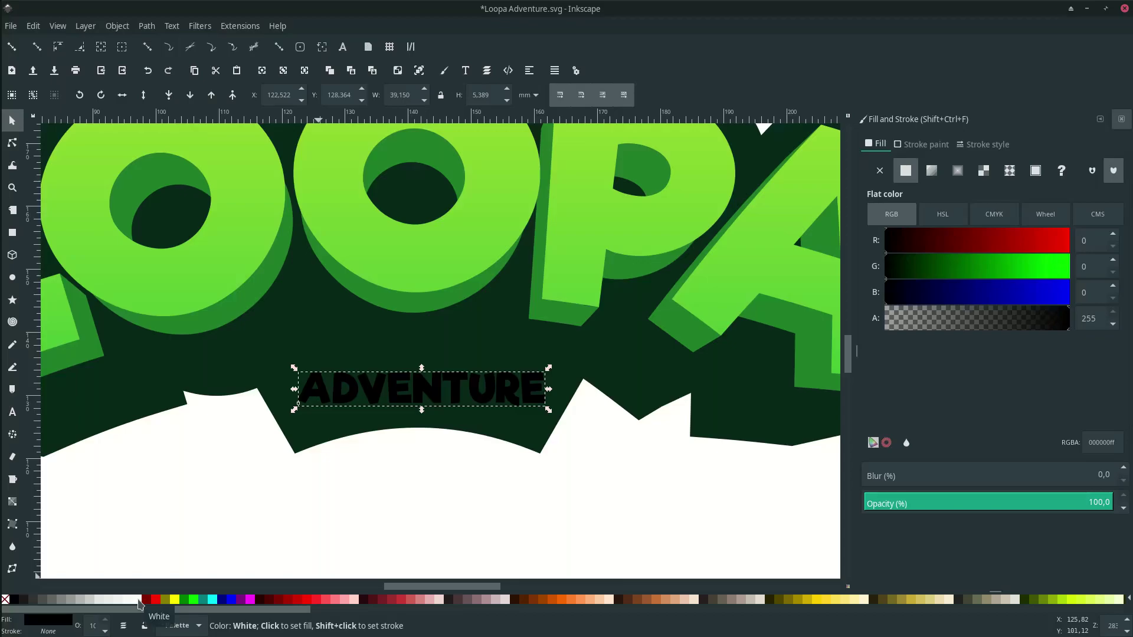
Fill the ADVENTURE text with white and shift it slightly left to center it on the base shape.
left_click(139, 599)
scroll(325, 455, "down", 1)
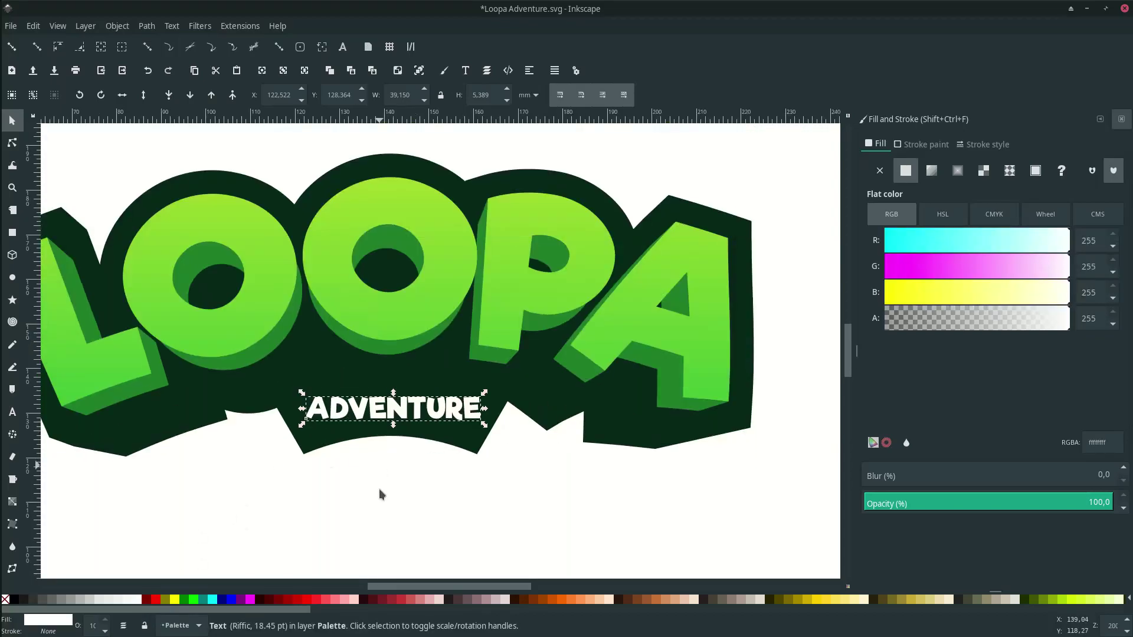
scroll(367, 476, "down", 1)
left_click(370, 476)
scroll(378, 459, "up", 2)
left_click_drag(400, 393, 394, 393)
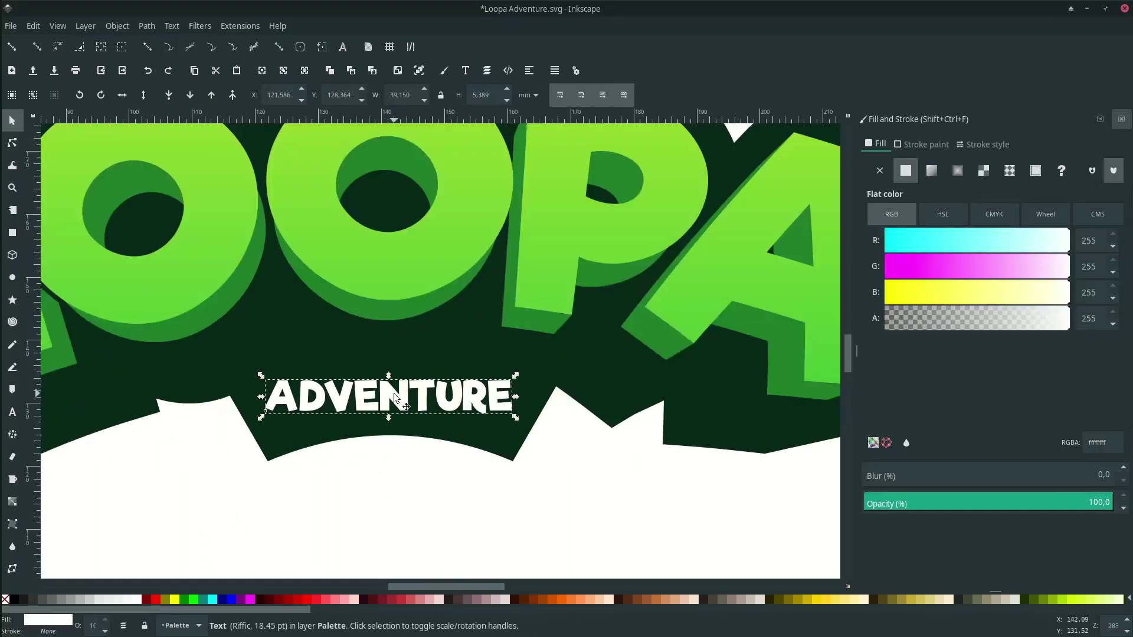
Convert the ADVENTURE text to paths and add a Bend path effect to the resulting group.
left_click(147, 26)
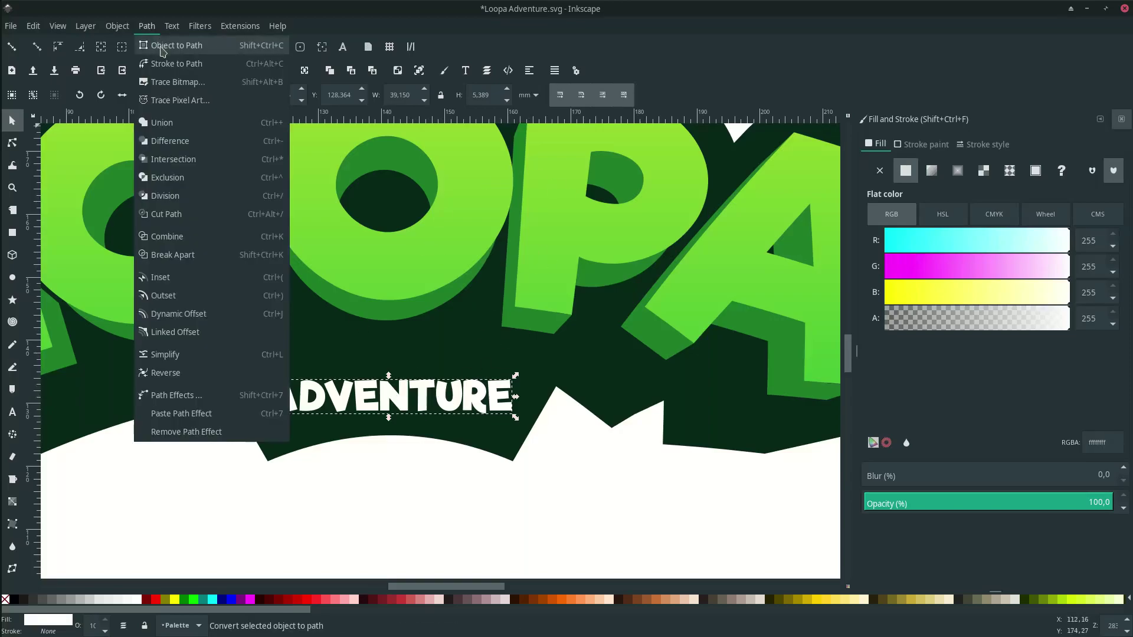
left_click(163, 51)
left_click(147, 26)
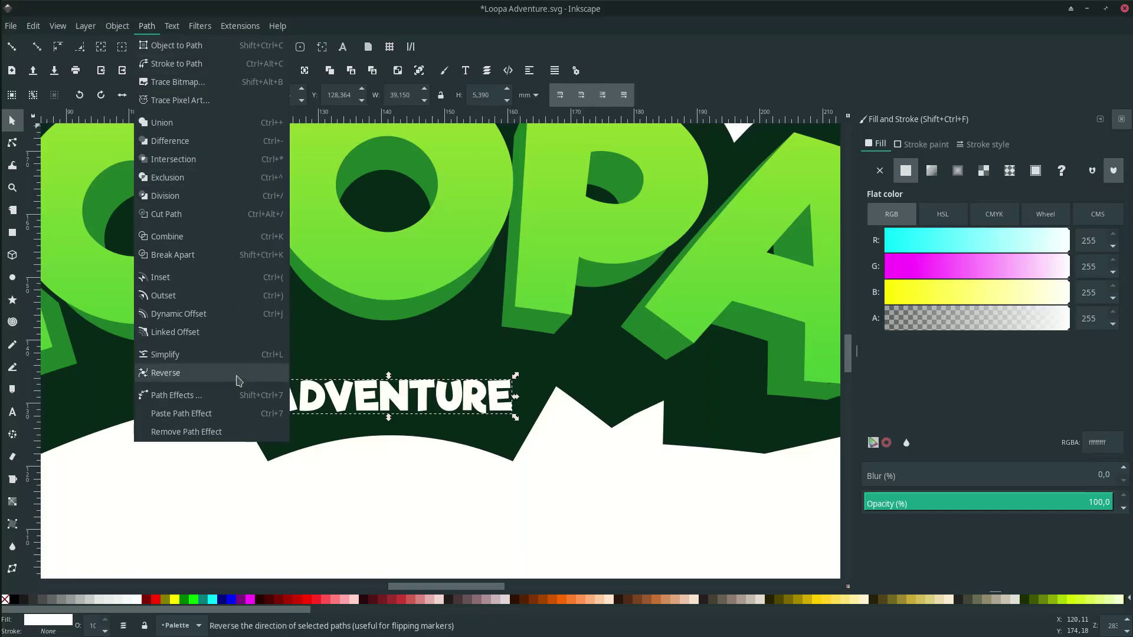
left_click(212, 397)
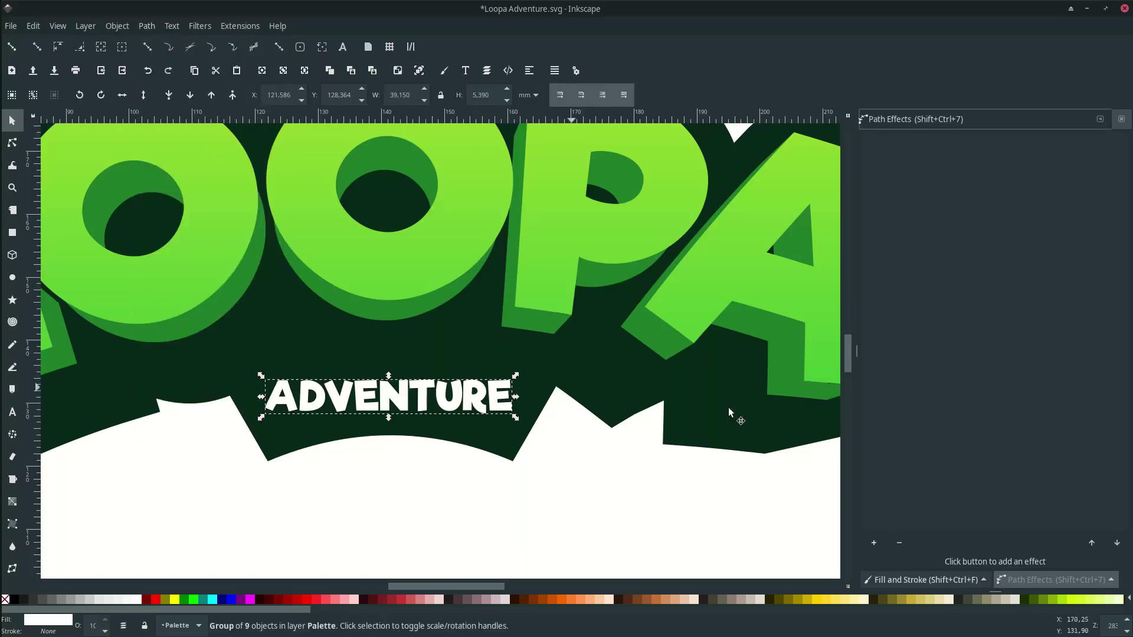
left_click(874, 543)
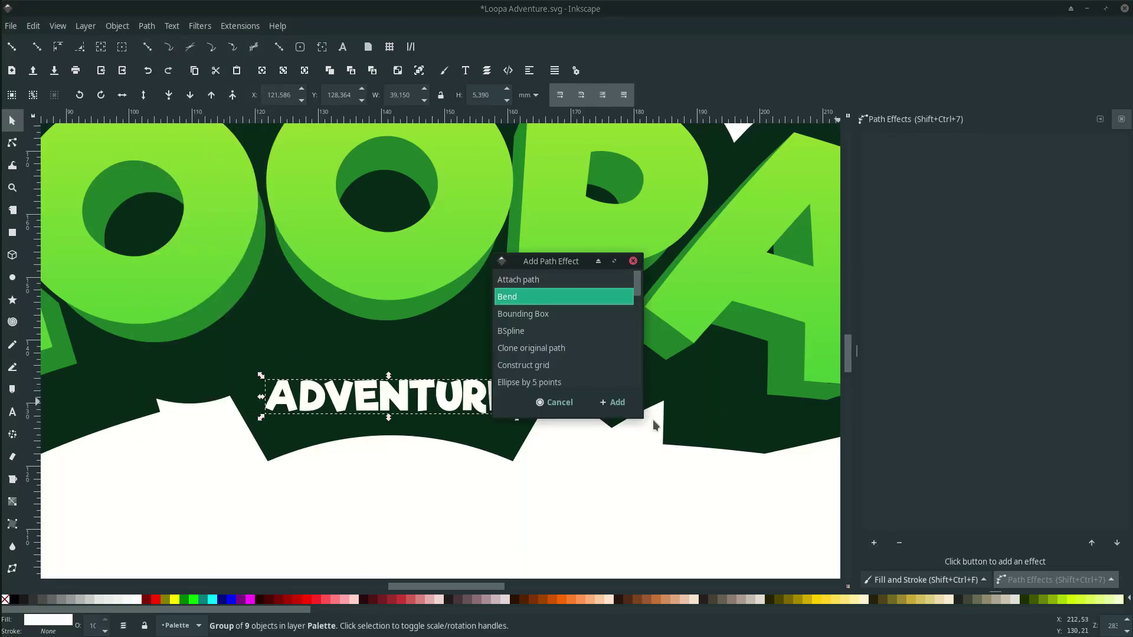
left_click(611, 402)
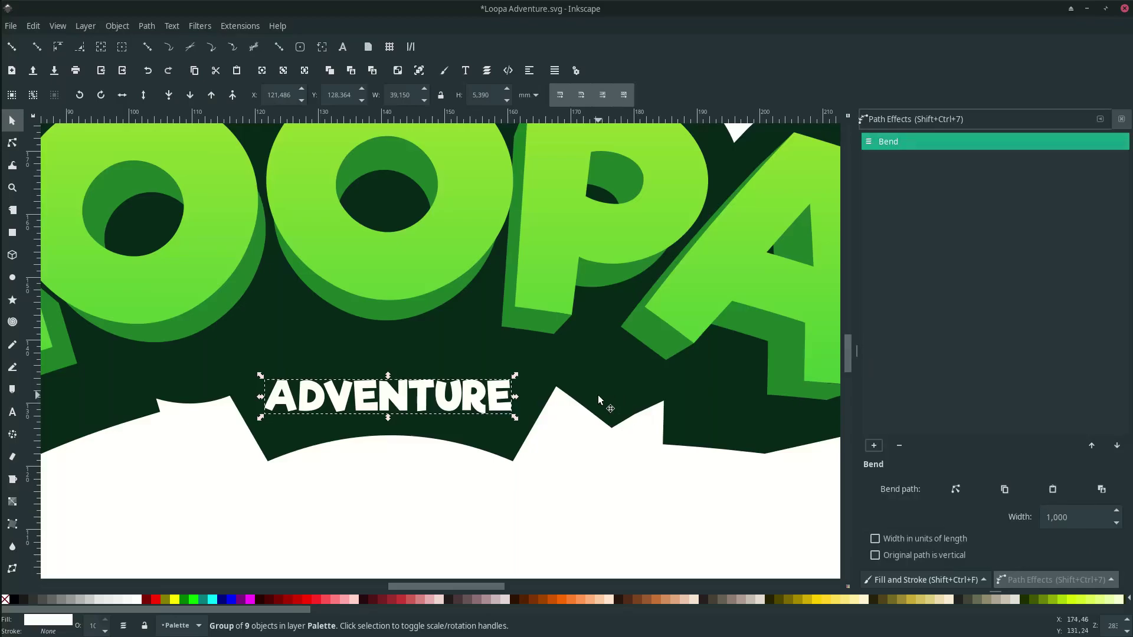
Arch the ADVENTURE lettering upward by curving its bend path to follow the base shape's lower edge.
left_click(955, 489)
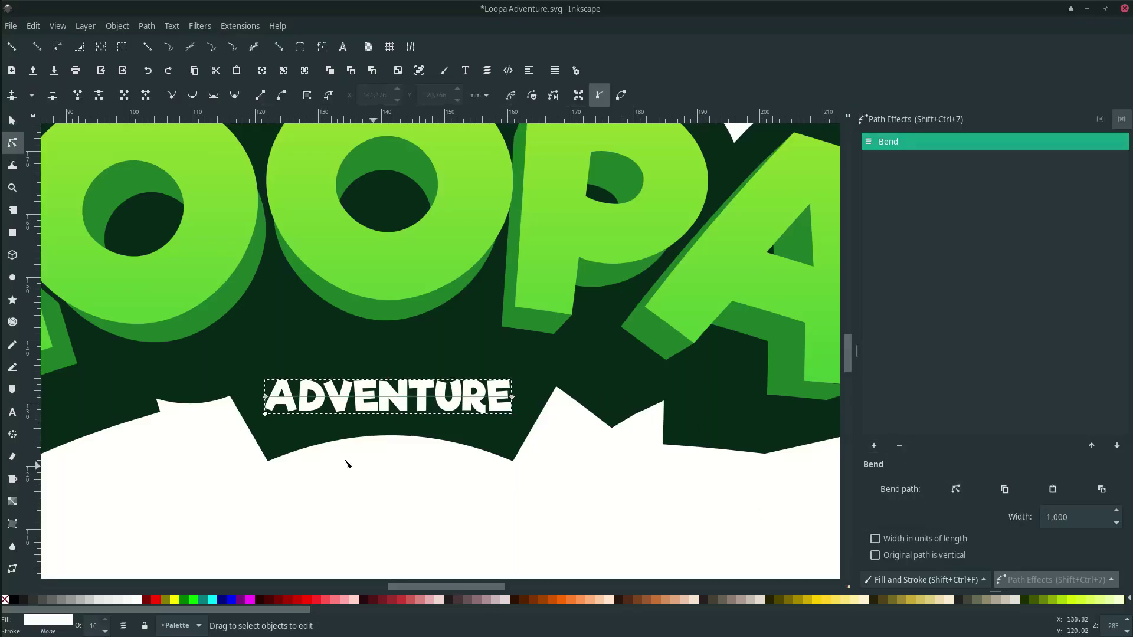
scroll(295, 440, "up", 1)
left_click_drag(424, 383, 306, 353)
left_click(601, 381)
mouse_move(485, 351)
left_mouse_down()
mouse_move(547, 362)
mouse_move(481, 349)
left_mouse_up()
key("Escape")
scroll(547, 364, "down", 5)
scroll(535, 365, "up", 5)
key("s")
left_click(523, 367)
left_click(955, 489)
key("s")
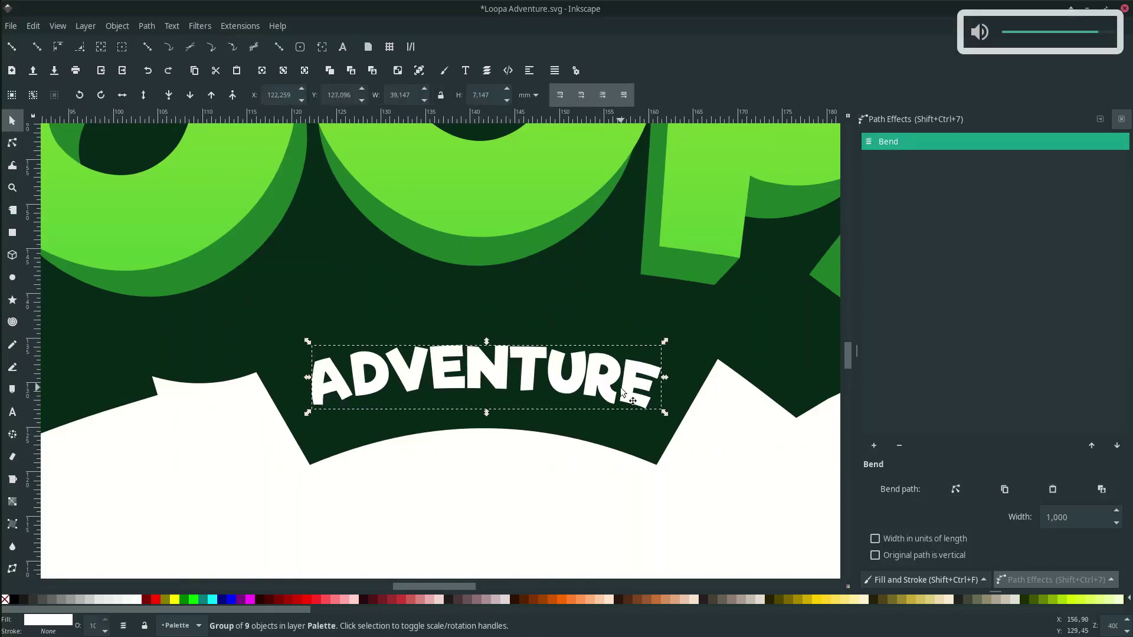
Move the arched ADVENTURE lettering up about 1.4 mm on the dark base shape.
left_click_drag(621, 389, 620, 376)
key("Escape")
left_click(502, 365)
key("Escape")
scroll(503, 413, "down", 4)
scroll(504, 443, "up", 3)
scroll(505, 442, "down", 2)
left_click(515, 390)
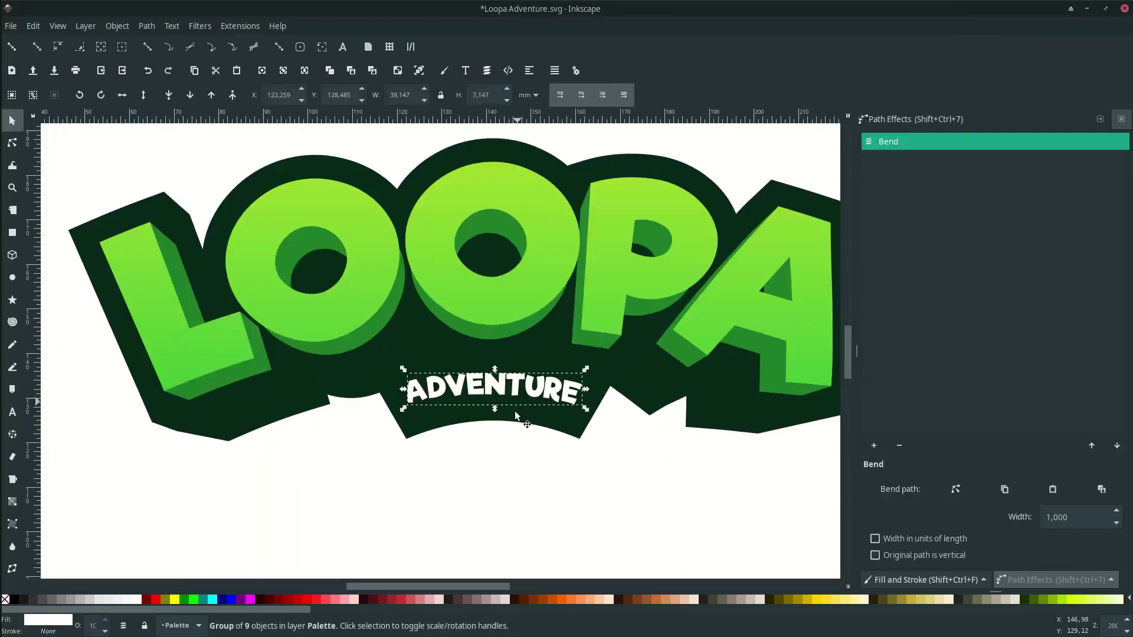
key("Escape")
scroll(571, 480, "down", 2)
scroll(524, 460, "up", 4)
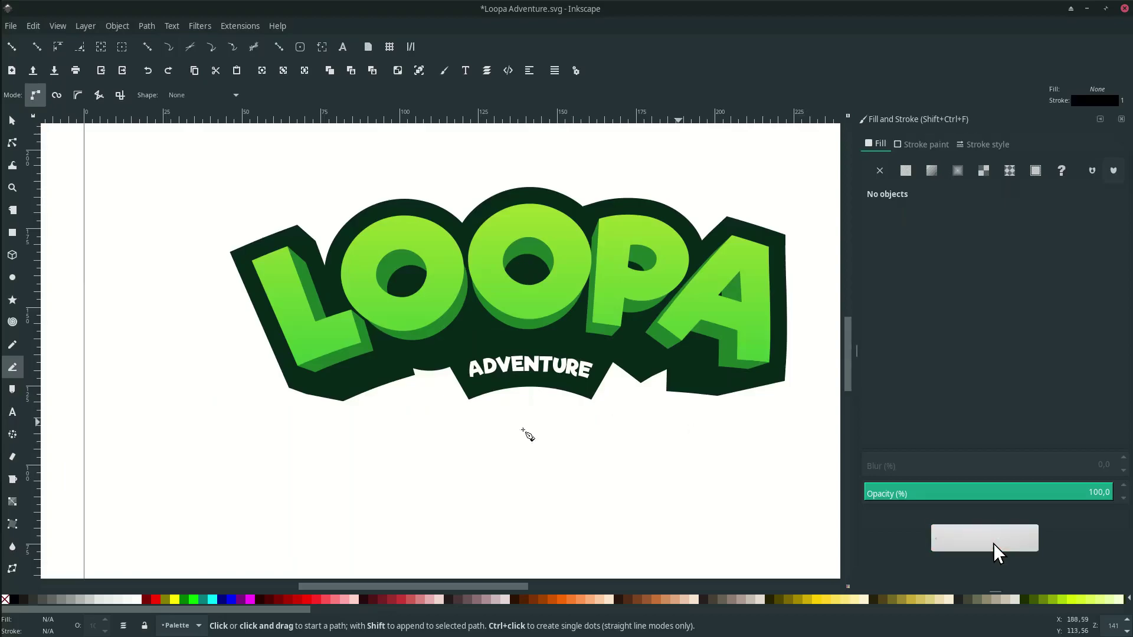
Enable snapping and draw a closed six-node shape about 39 mm wide and 7 mm high, snapped to the base's lower corners.
left_click(11, 47)
scroll(420, 392, "up", 3)
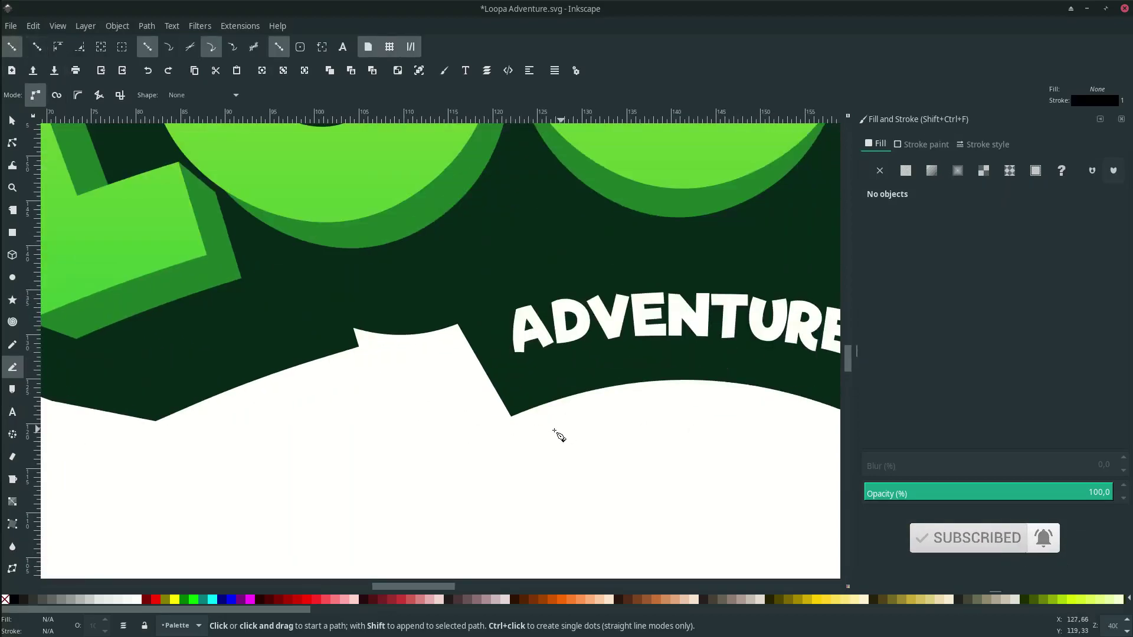
left_click(511, 416)
scroll(525, 428, "right", 1)
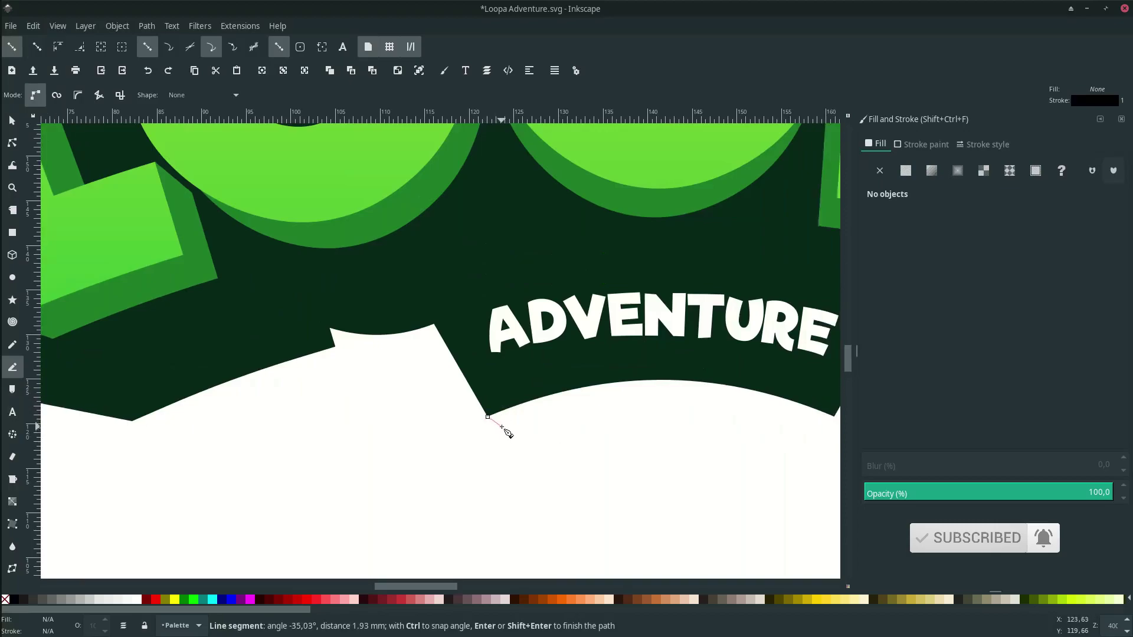
left_click(502, 425)
scroll(503, 426, "right", 2)
left_click(773, 426)
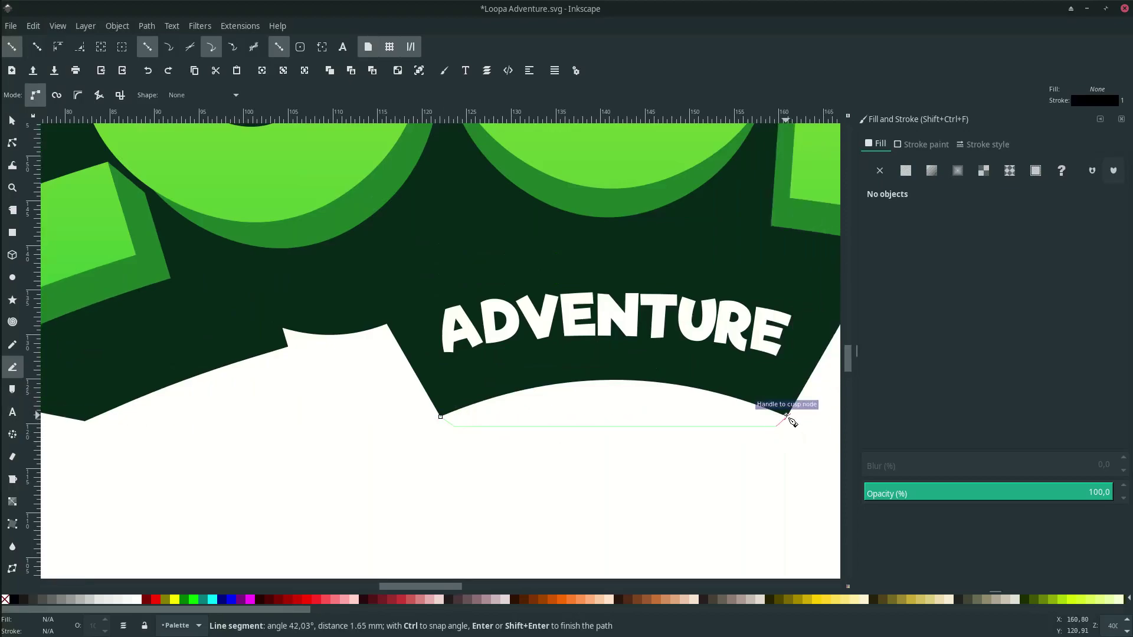
left_click(789, 416)
left_click_drag(440, 416, 439, 422)
Fill the new lower shape with the outline's dark green 082819 sampled from the base and remove its stroke.
key("d")
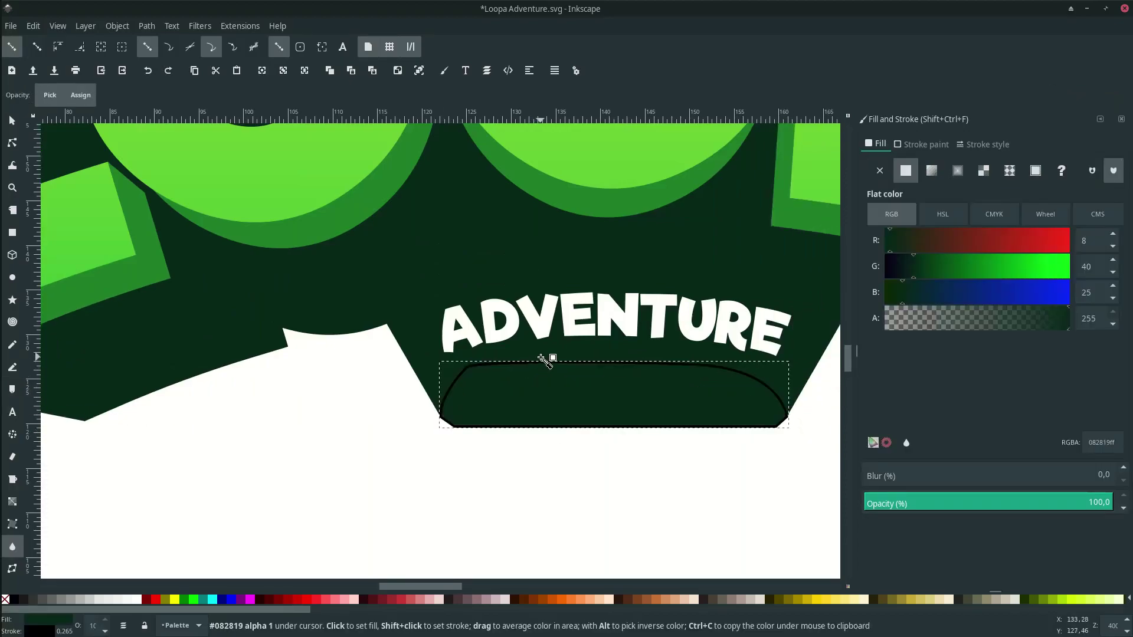
right_click(36, 631)
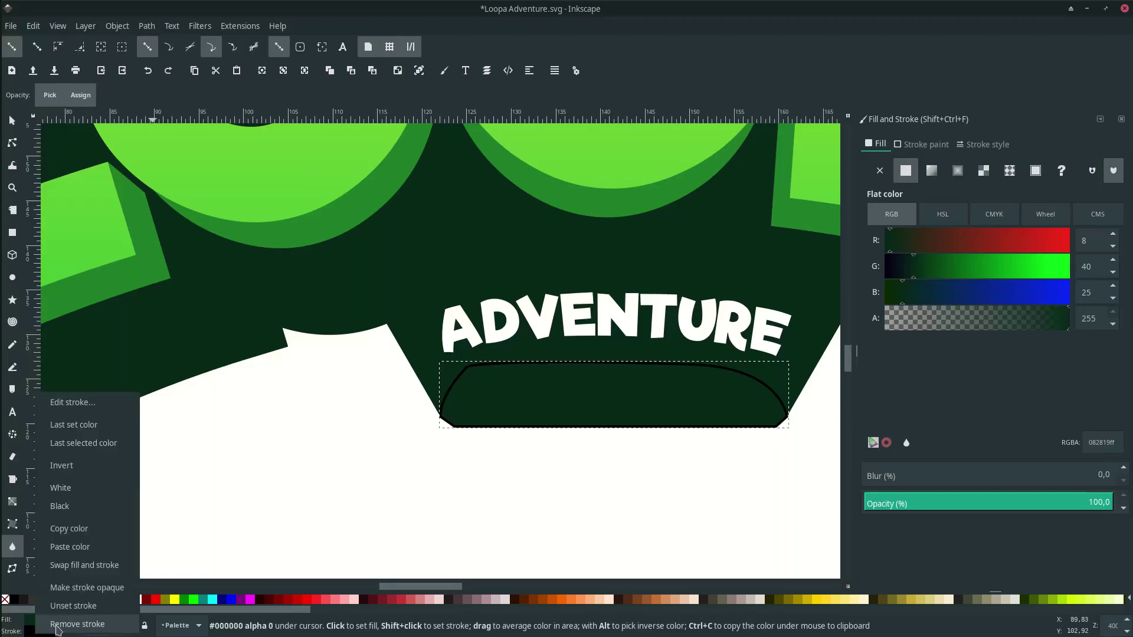
left_click(62, 605)
key("s")
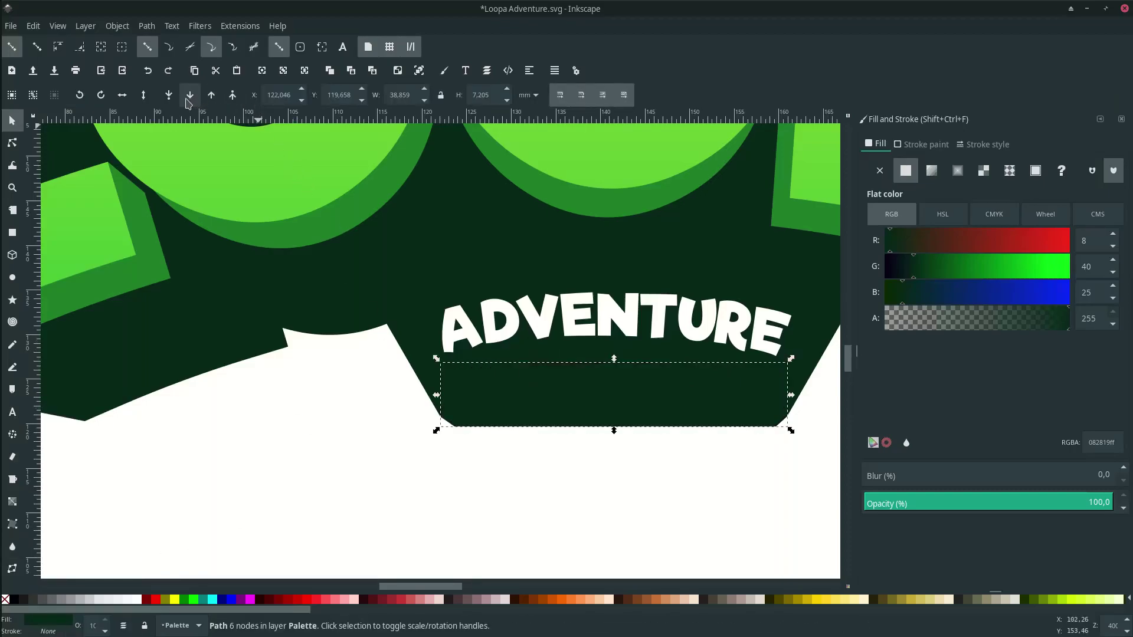
Curve the new shape's straight lower edge upward so the base ends in an arch with beveled corners.
key("n")
left_click(617, 465)
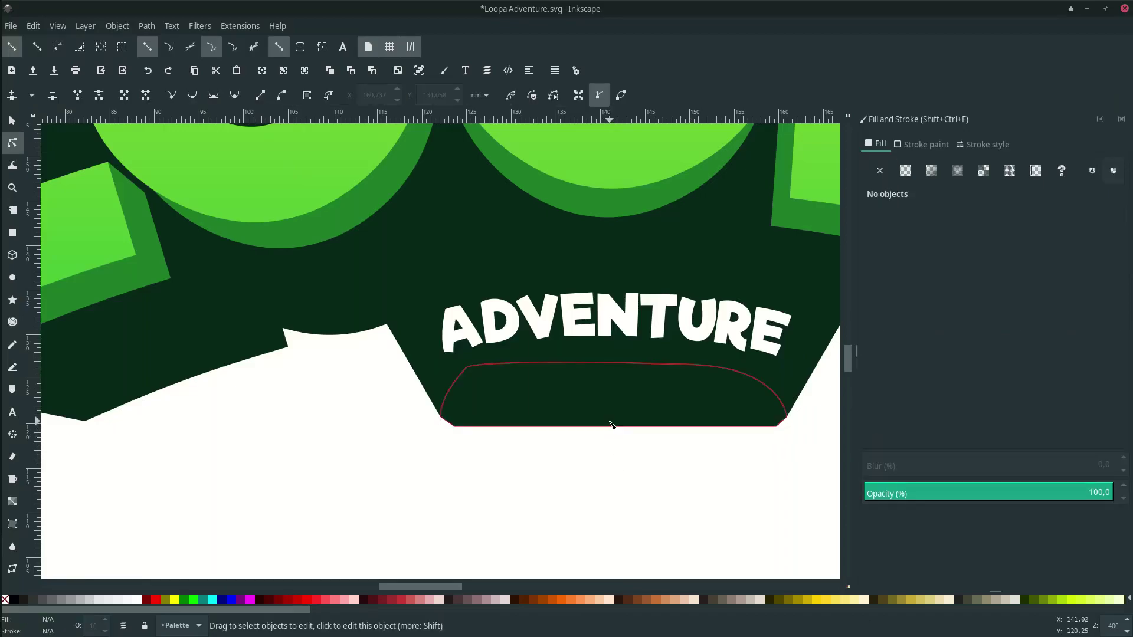
left_click(610, 424)
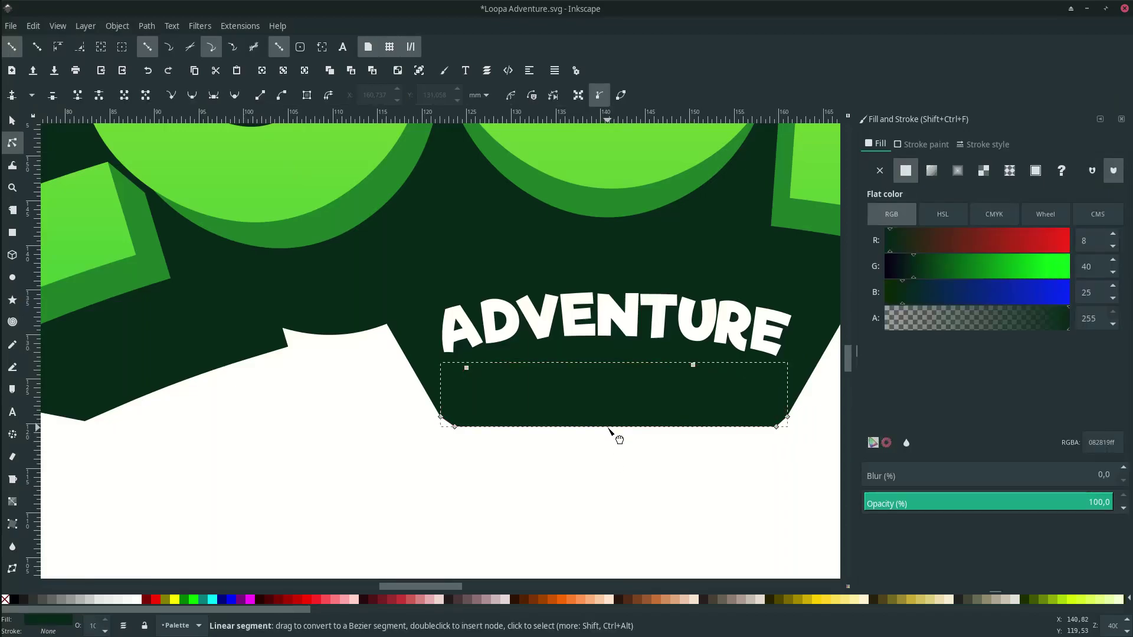
left_click_drag(611, 424, 608, 393)
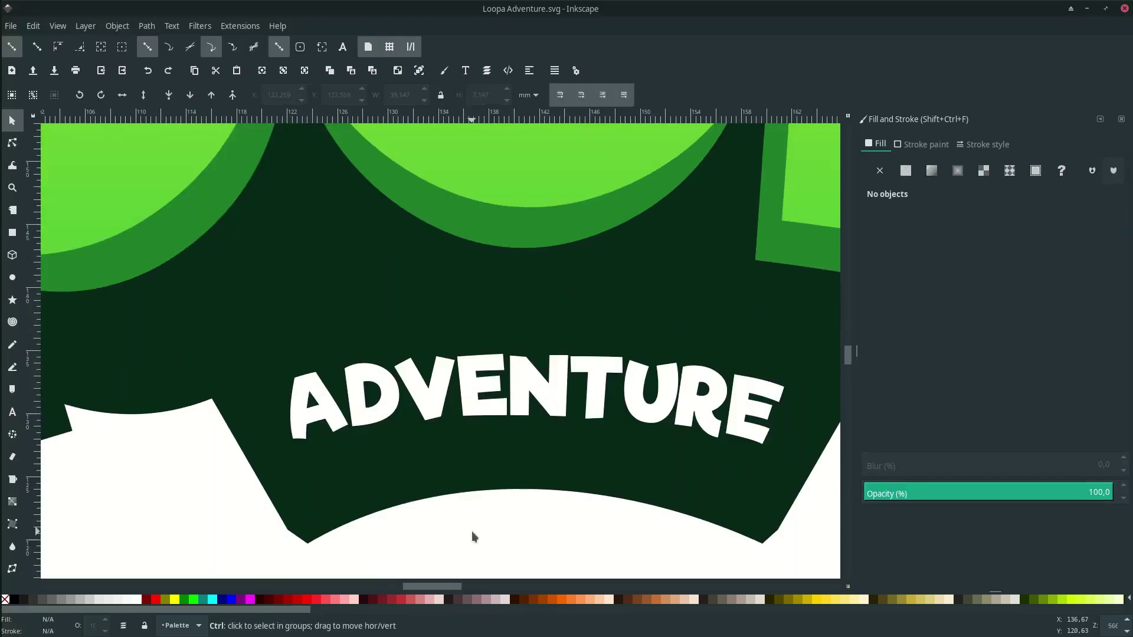
scroll(471, 536, "down", 1)
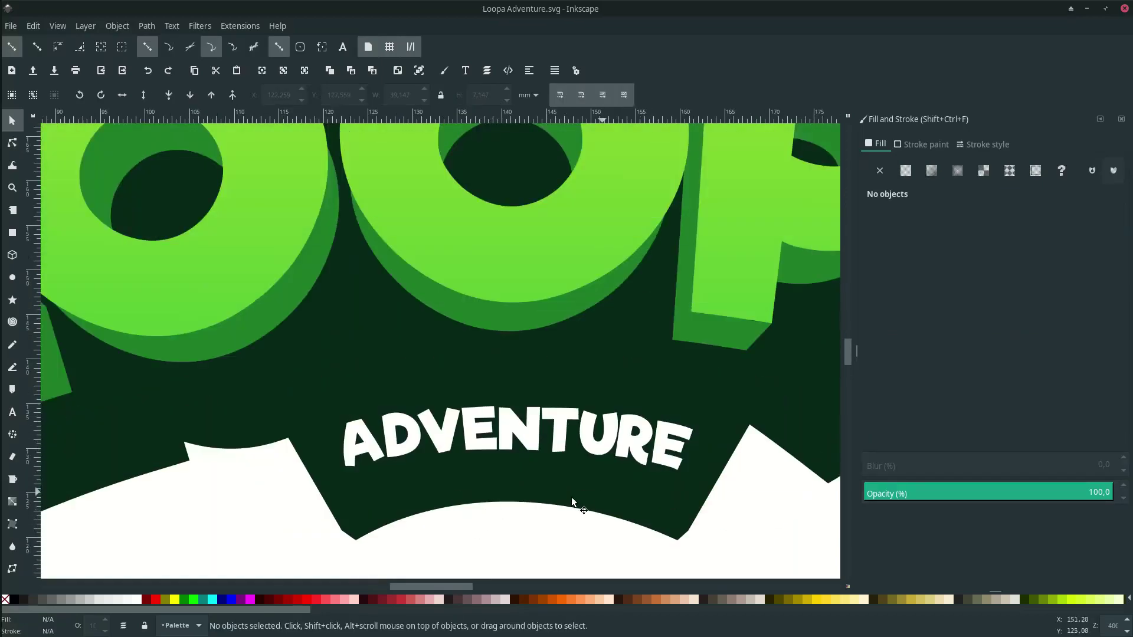
Duplicate the arched ADVENTURE lettering and offset the copy about 1.5 mm straight down.
left_click(533, 439)
left_click_drag(534, 437, 534, 451)
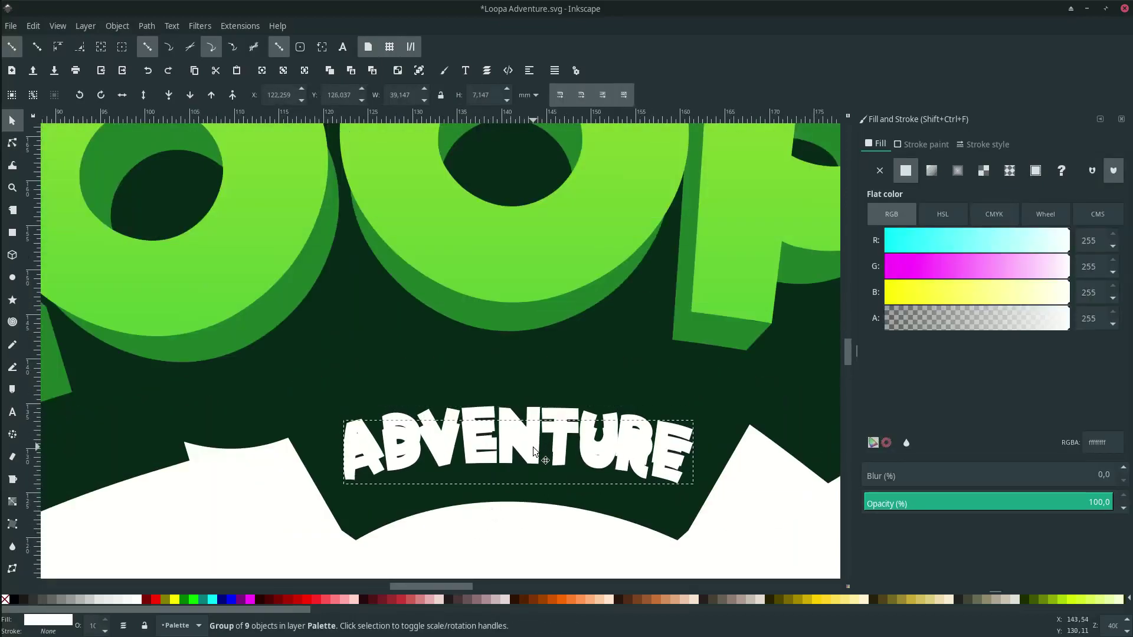
scroll(543, 456, "down", 2)
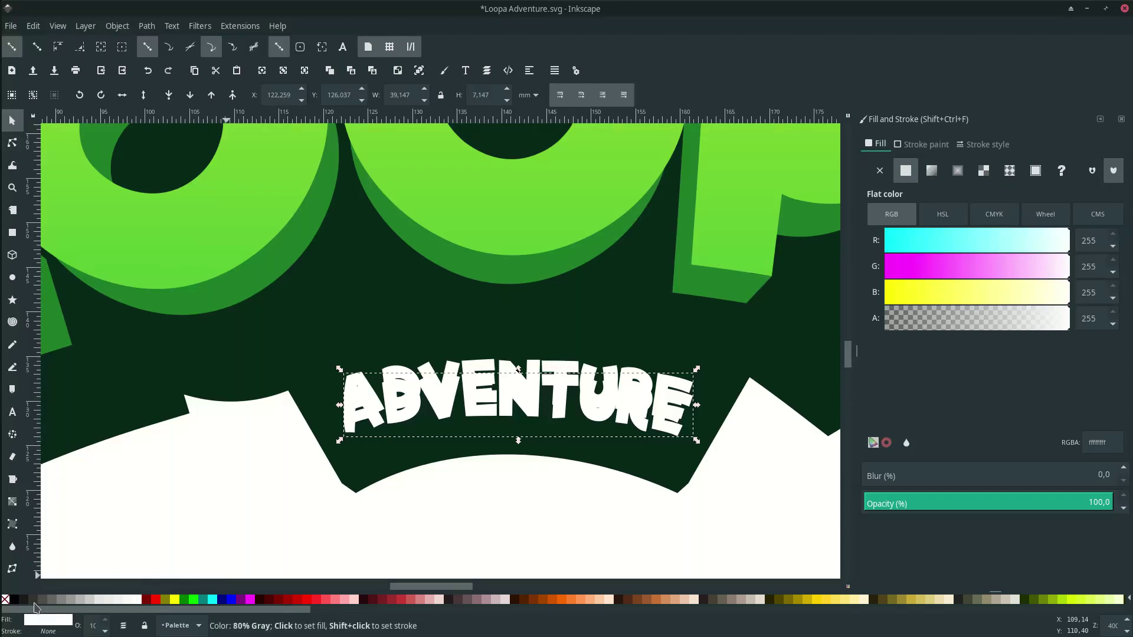
Fill the ADVENTURE copy with the sampled base green, darkened to 04120b by setting its lightness to 11.
key("d")
left_click_drag(413, 322, 416, 333)
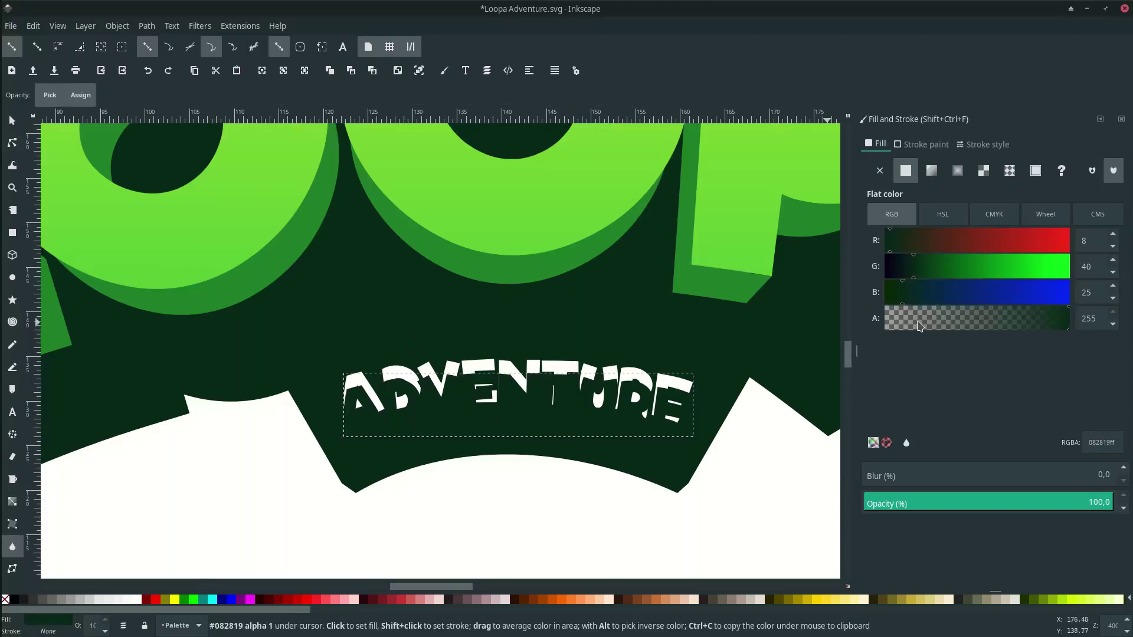
left_click(942, 214)
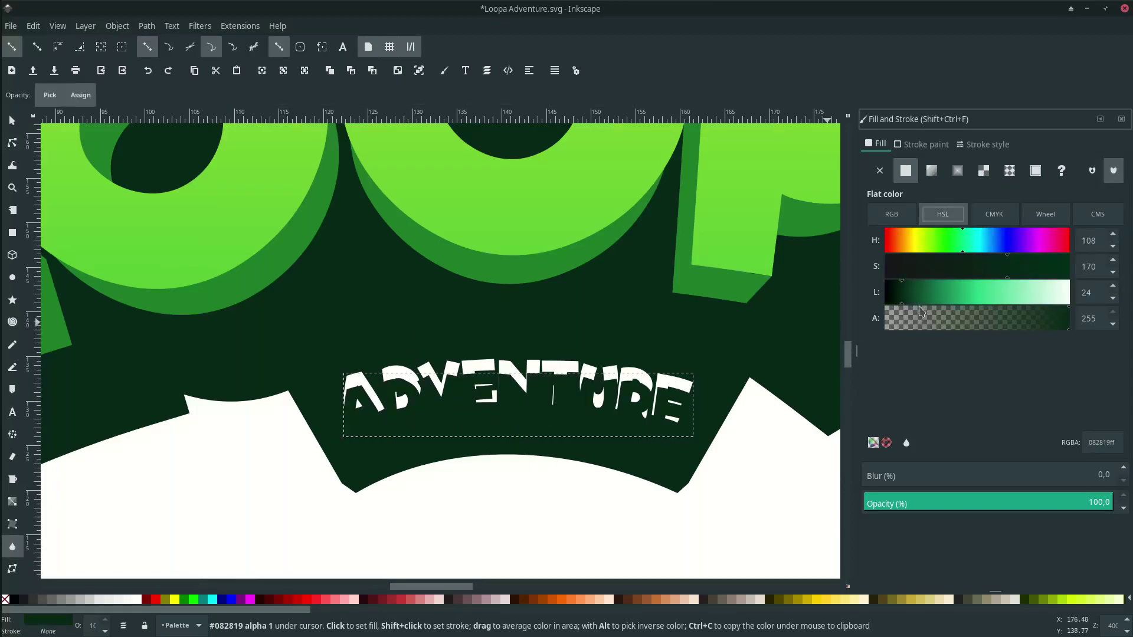
left_click_drag(897, 299, 892, 299)
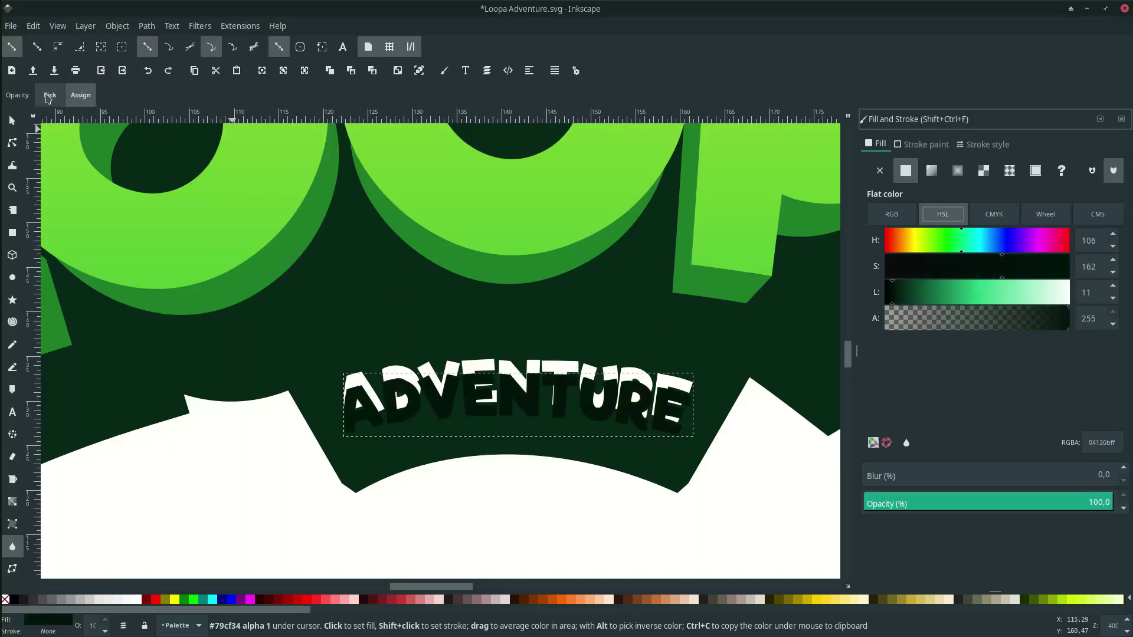
Reorder the dark ADVENTURE copy so it lies behind the white lettering but above the base shape as a drop shadow.
left_click(14, 120)
left_click(169, 96)
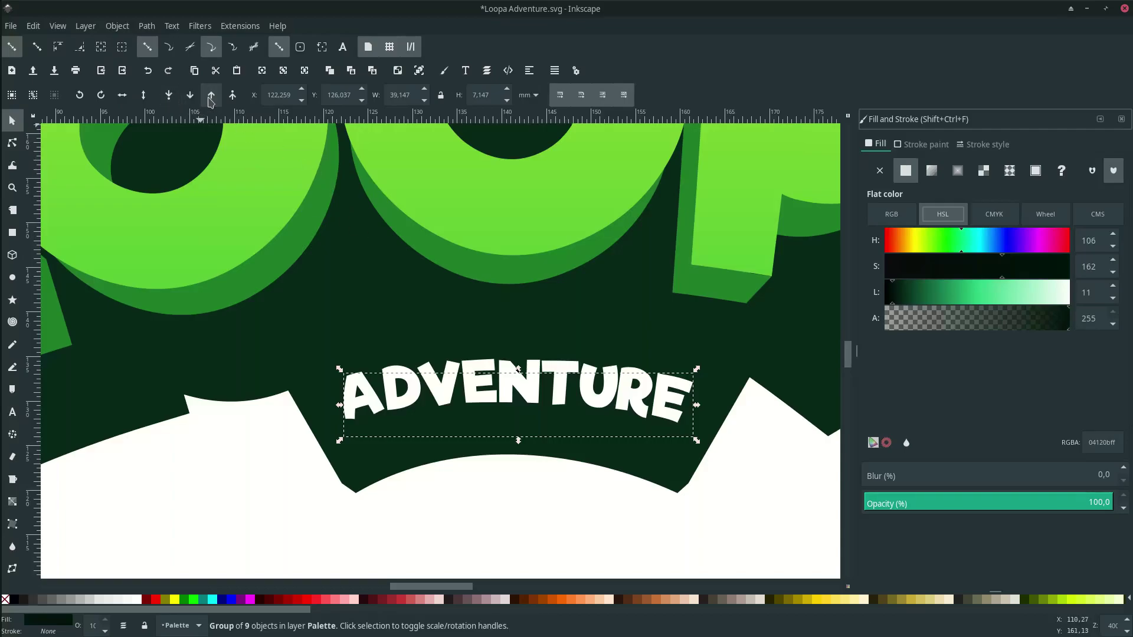
left_click(211, 101)
scroll(653, 433, "up", 1)
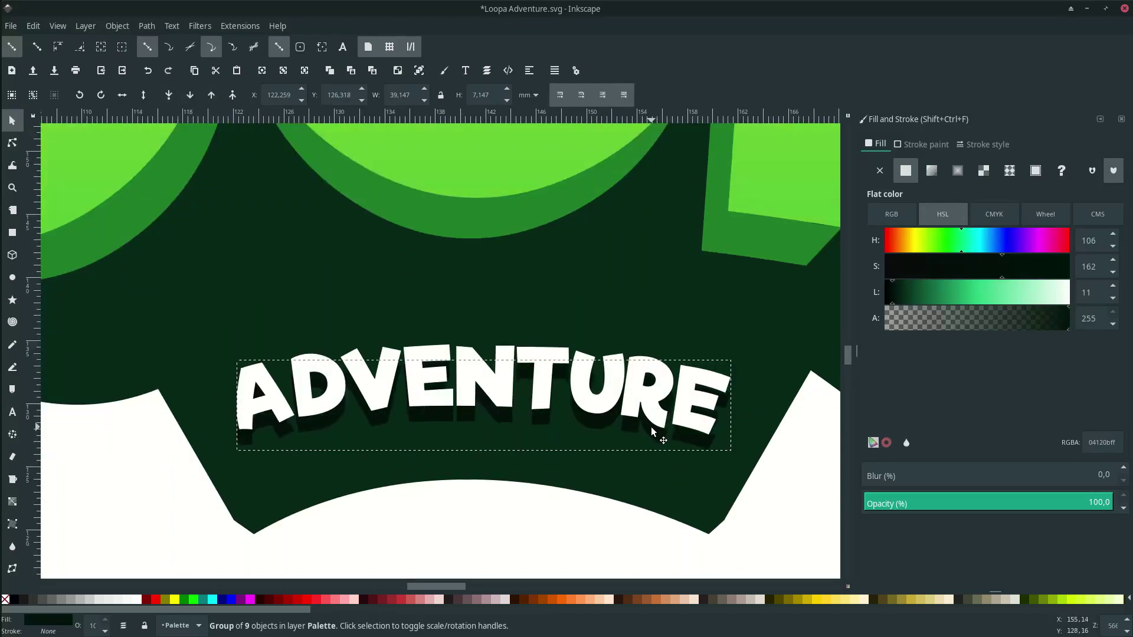
Nudge the dark ADVENTURE shadow copy slightly upward, closer to the white lettering.
left_click_drag(652, 430, 653, 427)
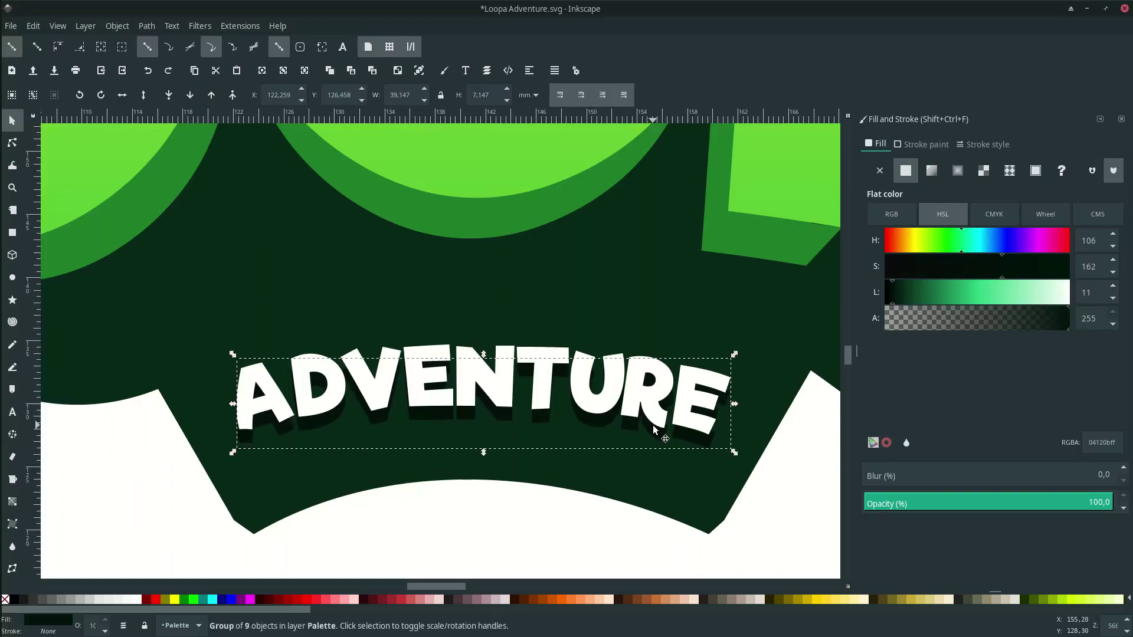
scroll(653, 427, "down", 2)
left_click(653, 479)
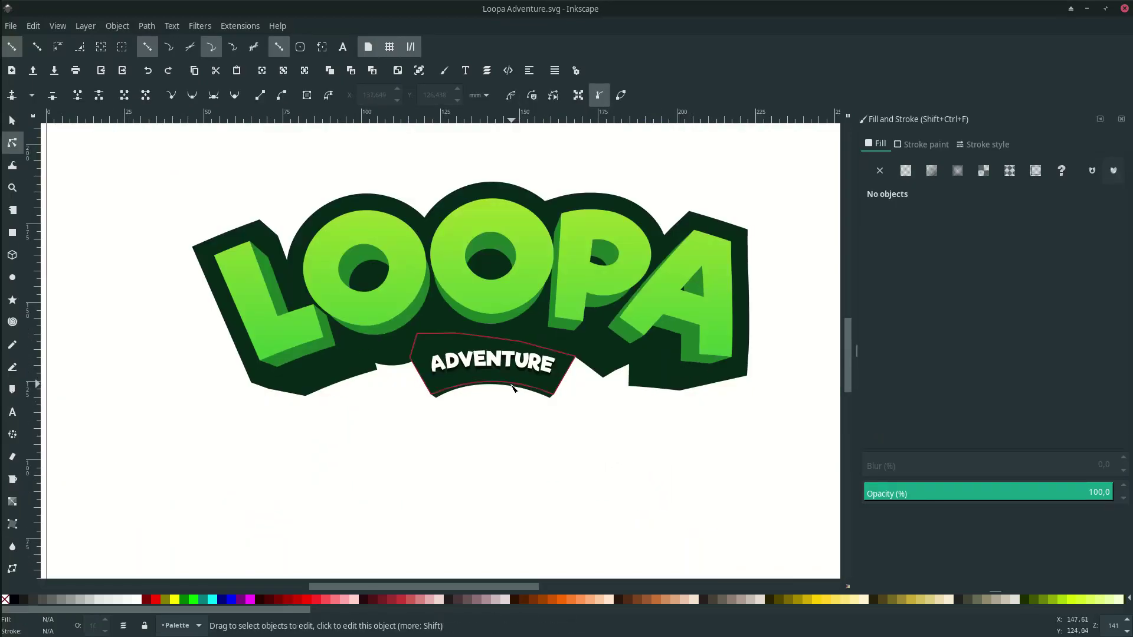
Unite the dark LOOPA outline and the dark base shapes behind ADVENTURE into one path.
scroll(584, 401, "up", 1)
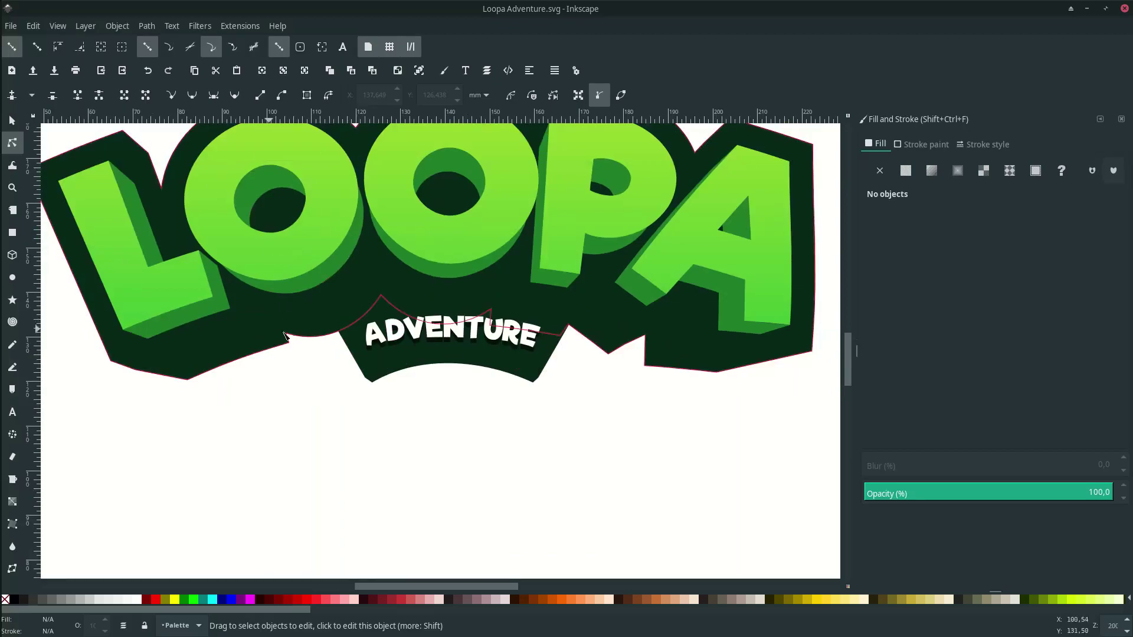
left_click(318, 335)
scroll(322, 349, "up", 1)
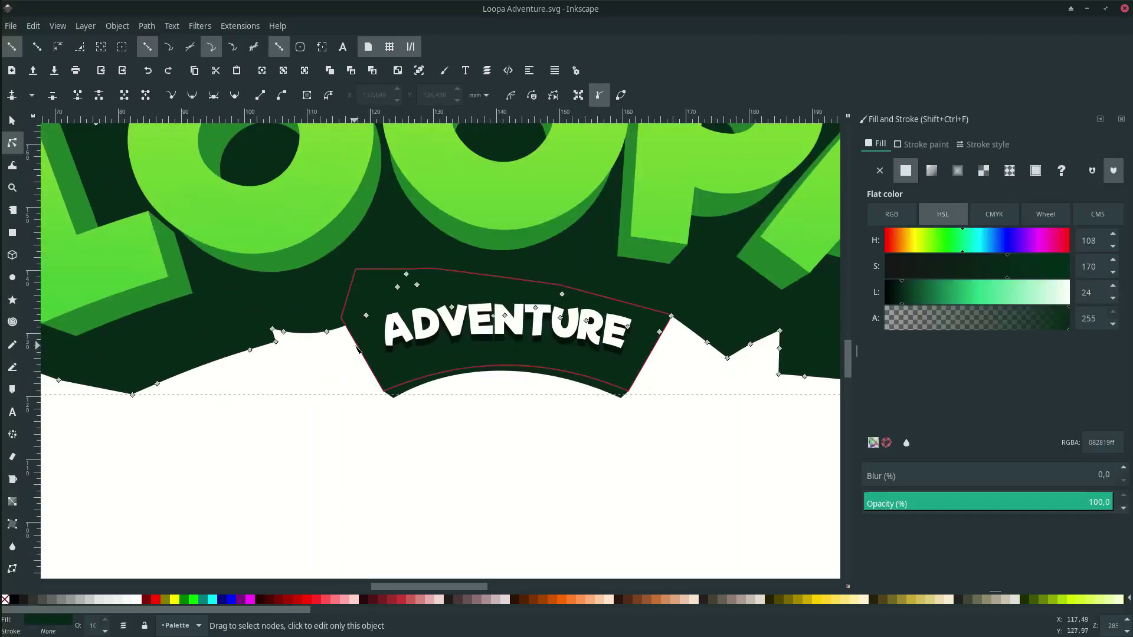
left_click(382, 361, "shift")
left_click(393, 394, "shift")
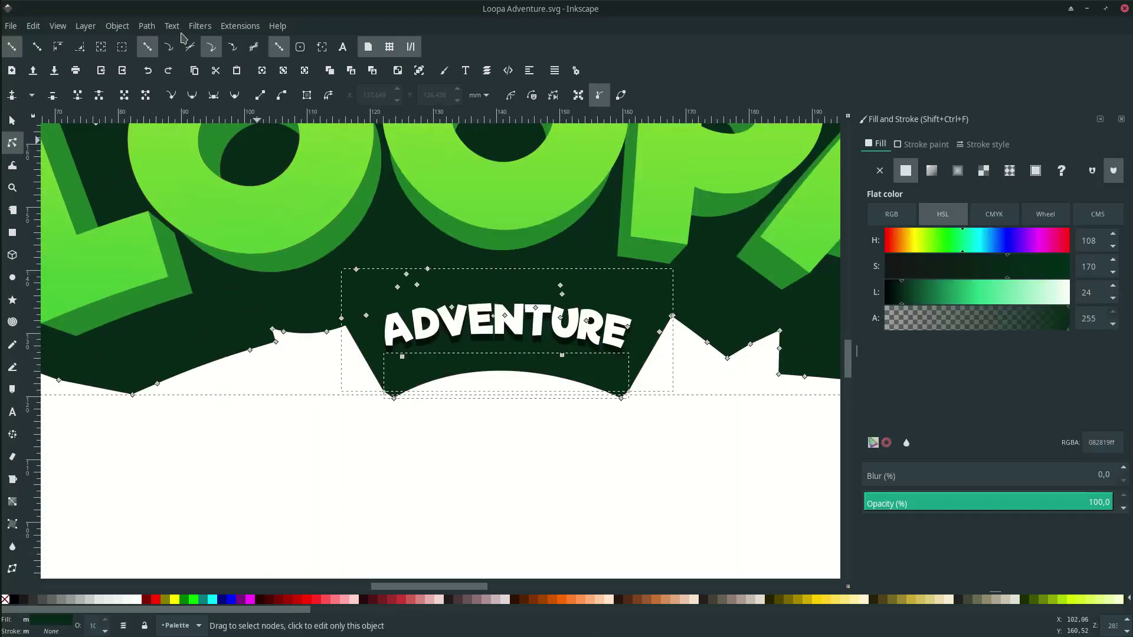
left_click(148, 26)
left_click(190, 139)
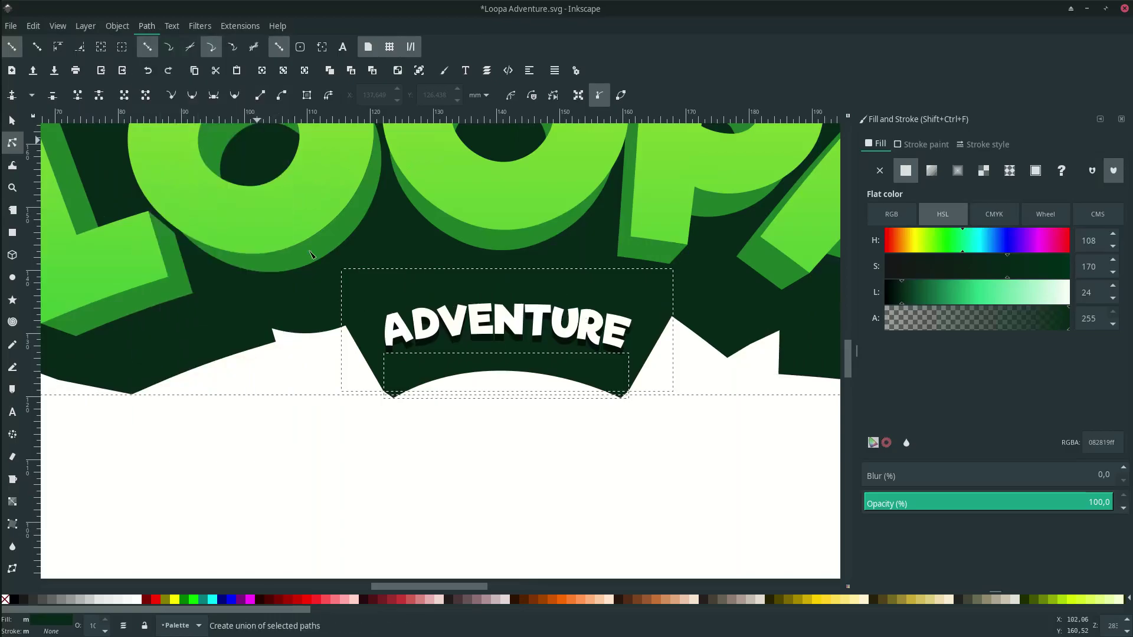
left_click(380, 397)
key("1")
scroll(448, 406, "left", 1)
scroll(453, 411, "down", 3)
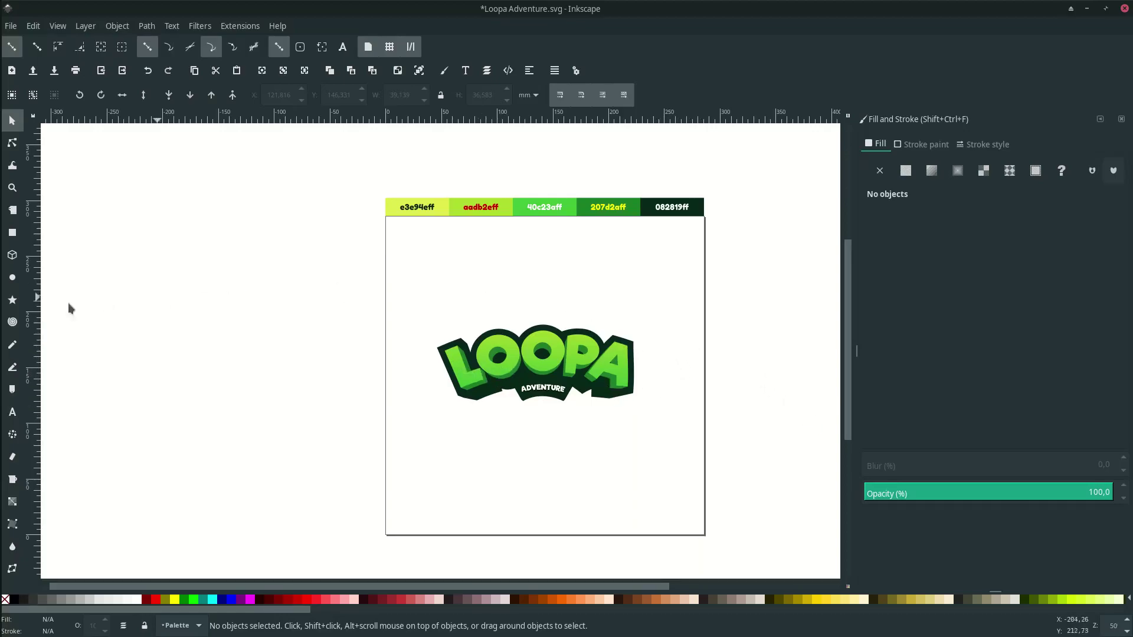
Draw a circle about 15.3 mm wide over the upper end of the letter L.
key("e")
scroll(496, 305, "up", 1)
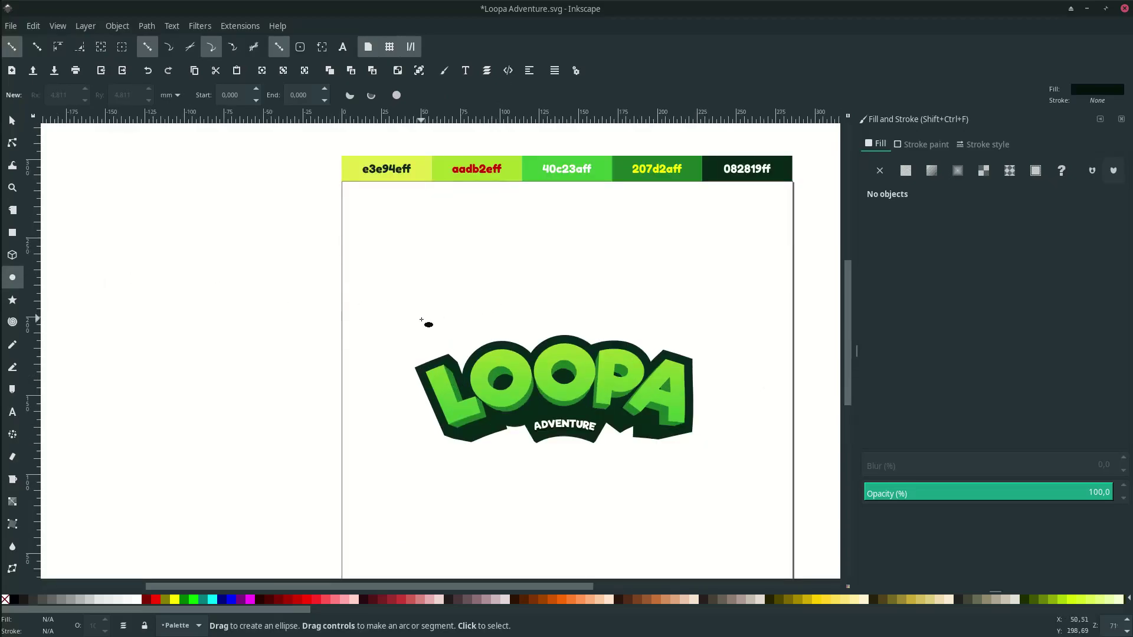
scroll(421, 320, "up", 2)
left_click_drag(407, 347, 452, 415)
key("s")
scroll(452, 416, "down", 1)
scroll(425, 242, "up", 4)
Fill the circle with the palette's e3e94eff yellow and shrink it to about 10.6 mm at the L's upper-left corner.
key("d")
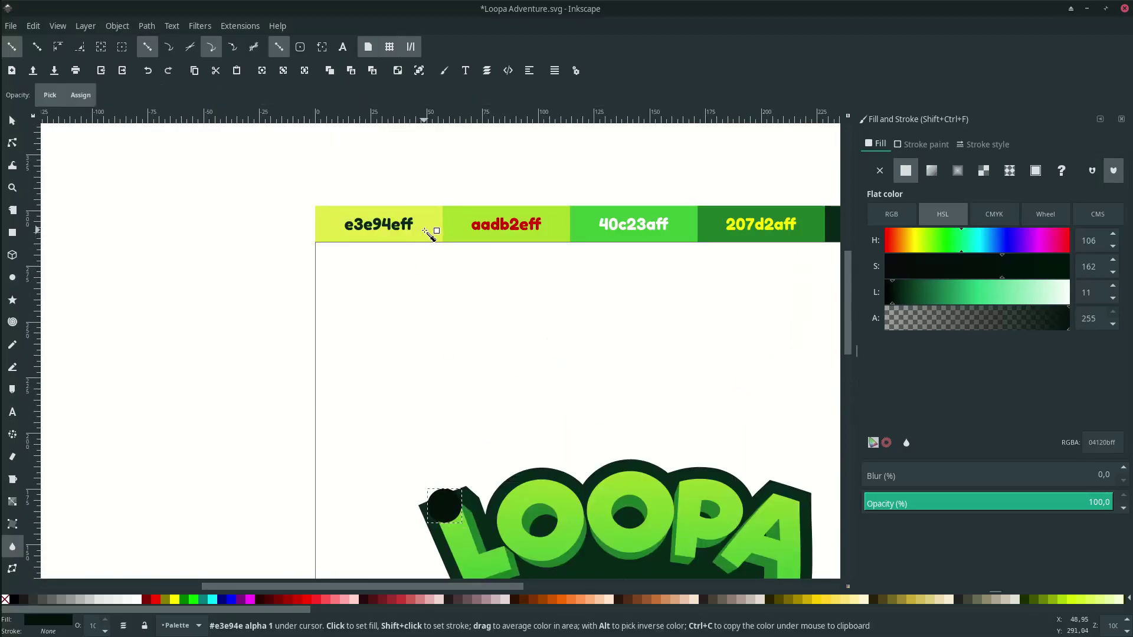
left_click(429, 231)
key("s")
scroll(453, 417, "down", 5)
key("ctrl")
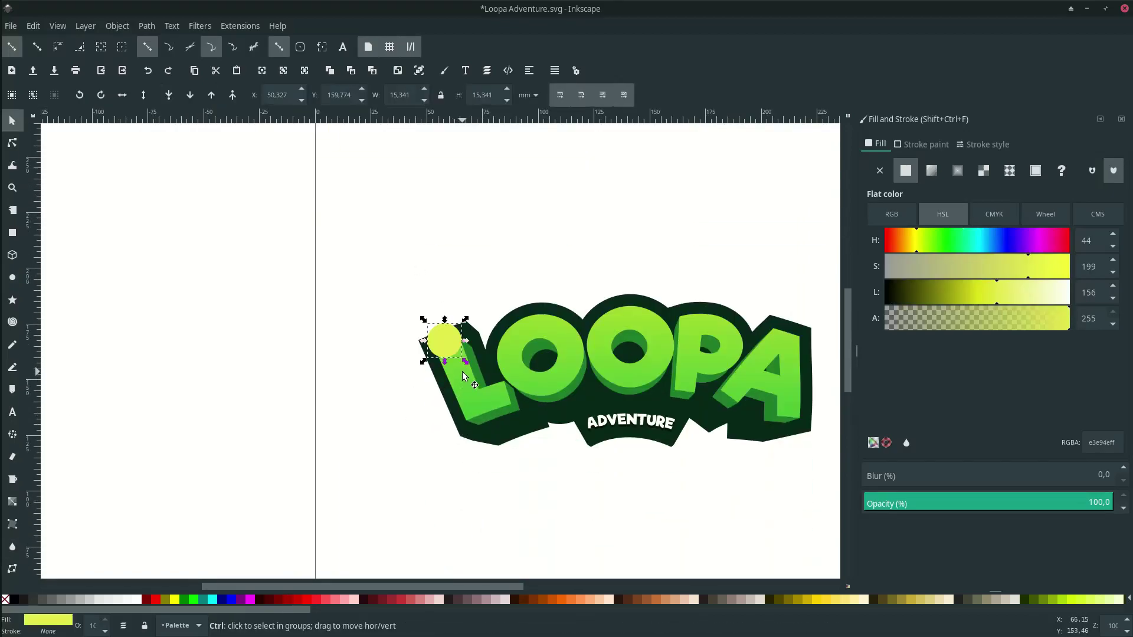
scroll(463, 376, "up", 6)
left_click_drag(470, 324, 416, 289)
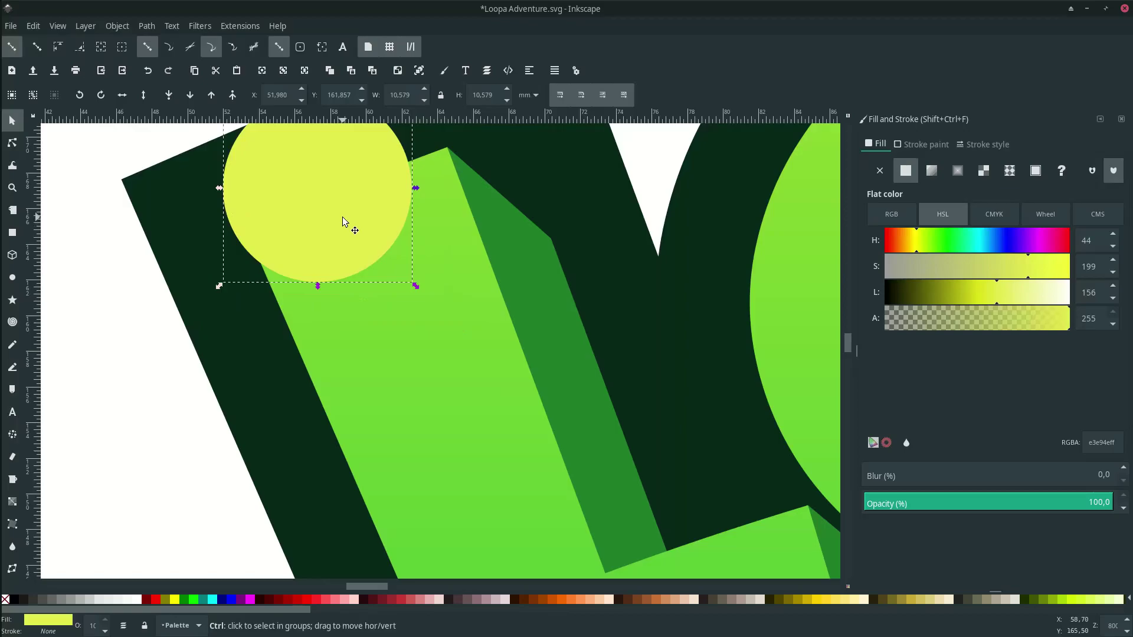
Add two smaller copies of the yellow circle, about 1.6 mm and 3.7 mm wide, on the L's upper stem.
key("ctrl+d")
left_click_drag(343, 221, 454, 339)
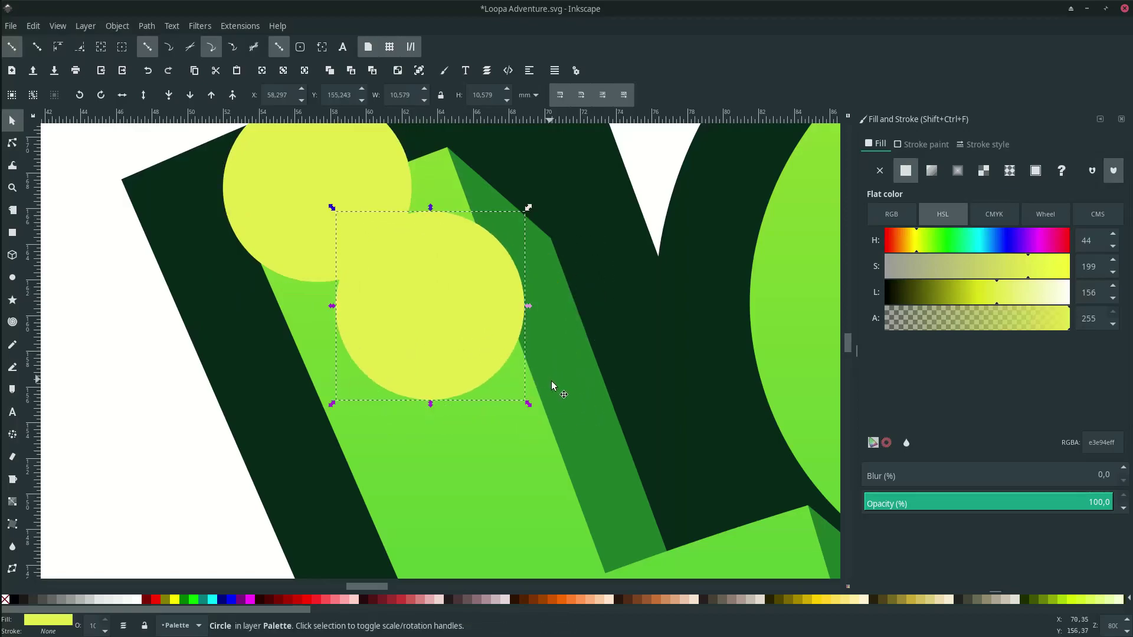
left_click_drag(531, 407, 446, 325)
left_click_drag(433, 306, 454, 348)
key("ctrl+d")
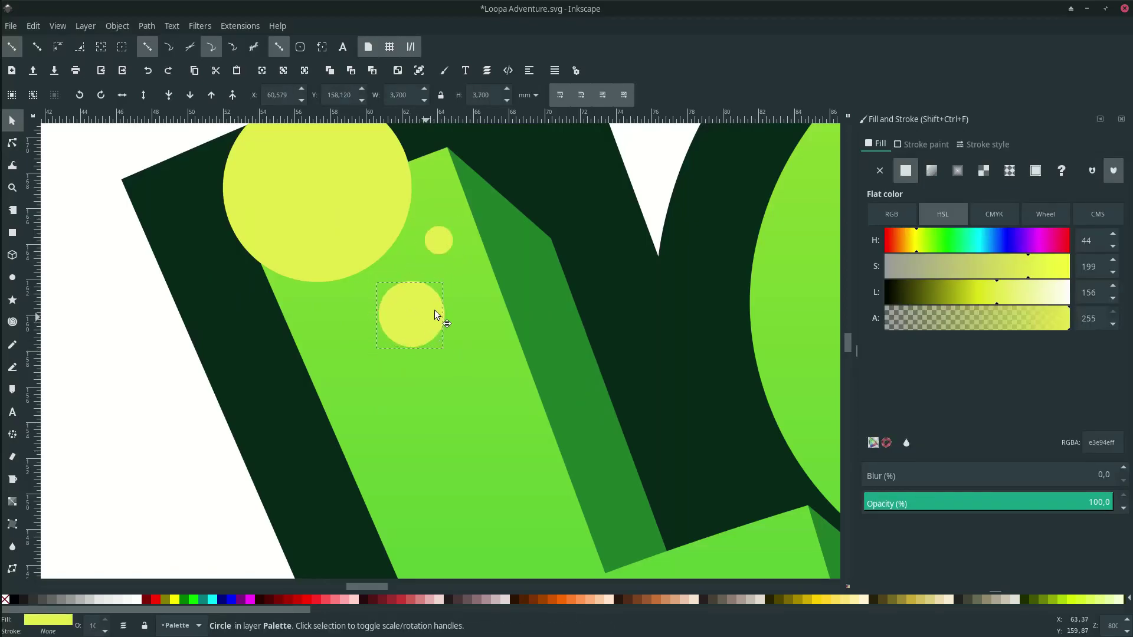
Add two more circle copies to the L, one over its left edge and one about 2.6 mm wide on the stem.
left_click_drag(440, 308, 332, 329)
key("ctrl+d")
left_click_drag(351, 377, 349, 373)
key("ctrl+d")
left_click_drag(308, 334, 400, 388)
left_click_drag(428, 426, 416, 419)
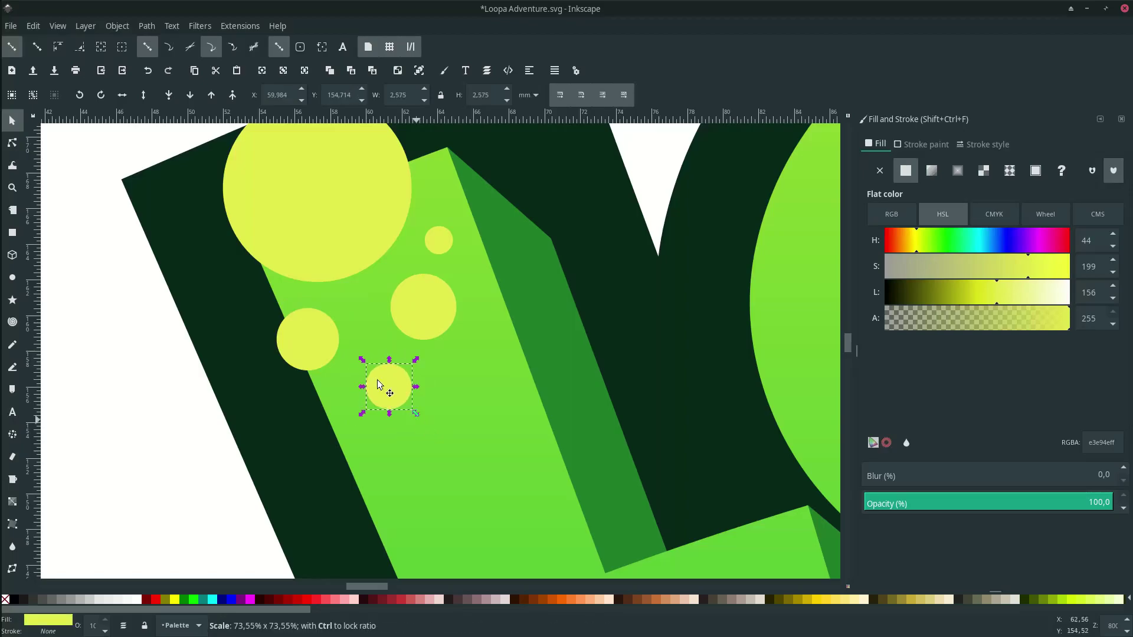
Fine-tune the positions of the small yellow spots on the L's stem.
left_click(307, 324)
left_click(297, 323)
left_click(434, 239)
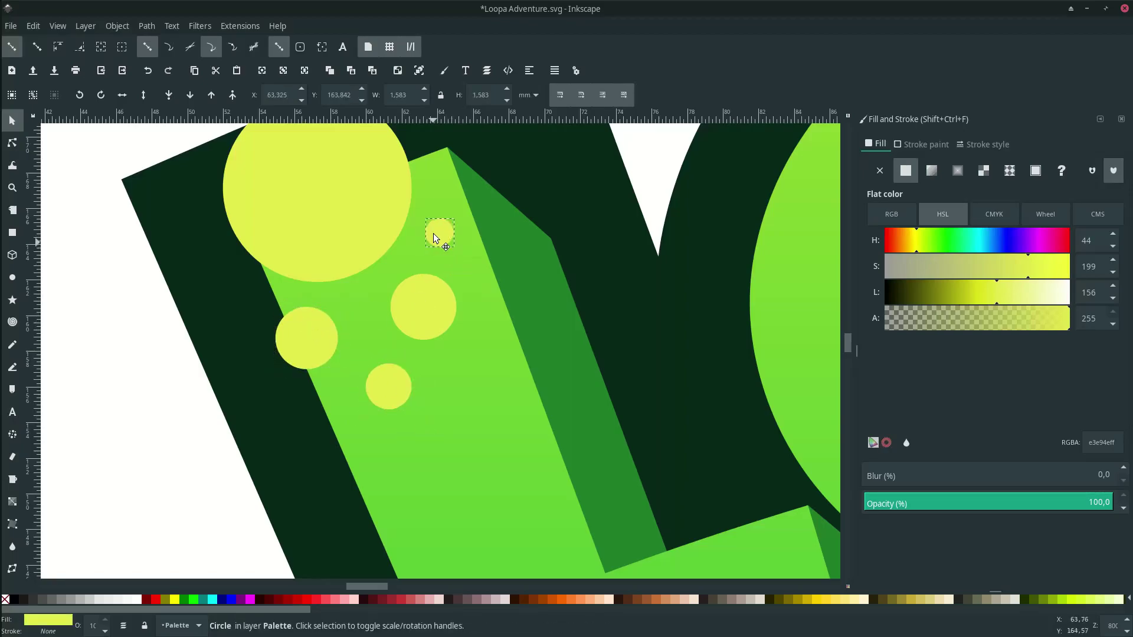
scroll(437, 279, "down", 1)
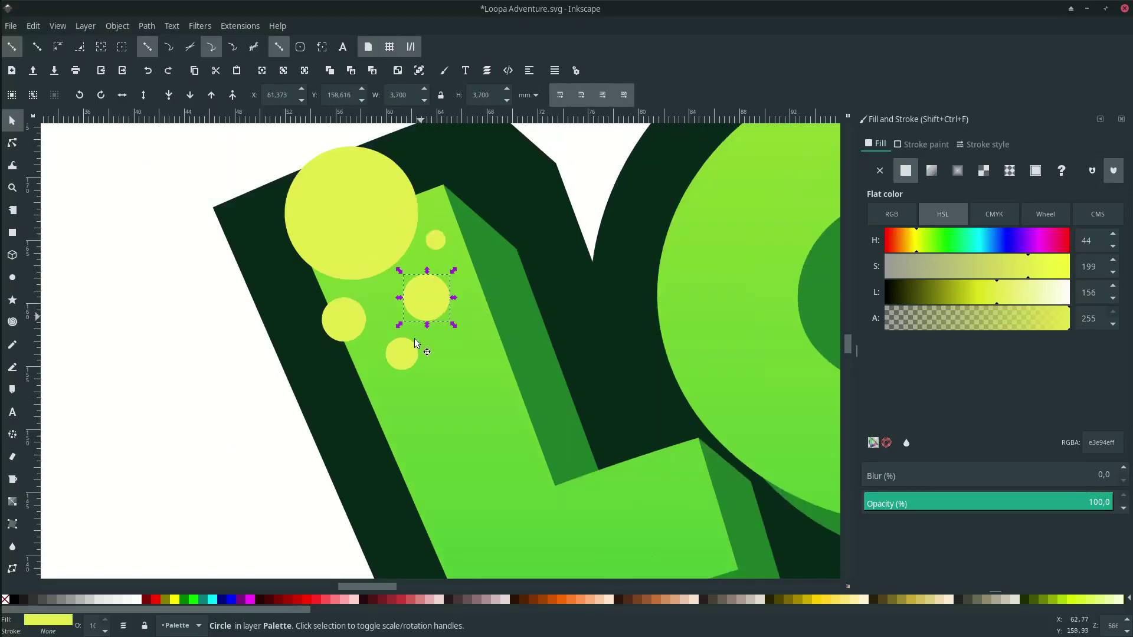
left_click_drag(400, 357, 397, 356)
left_click_drag(429, 299, 428, 297)
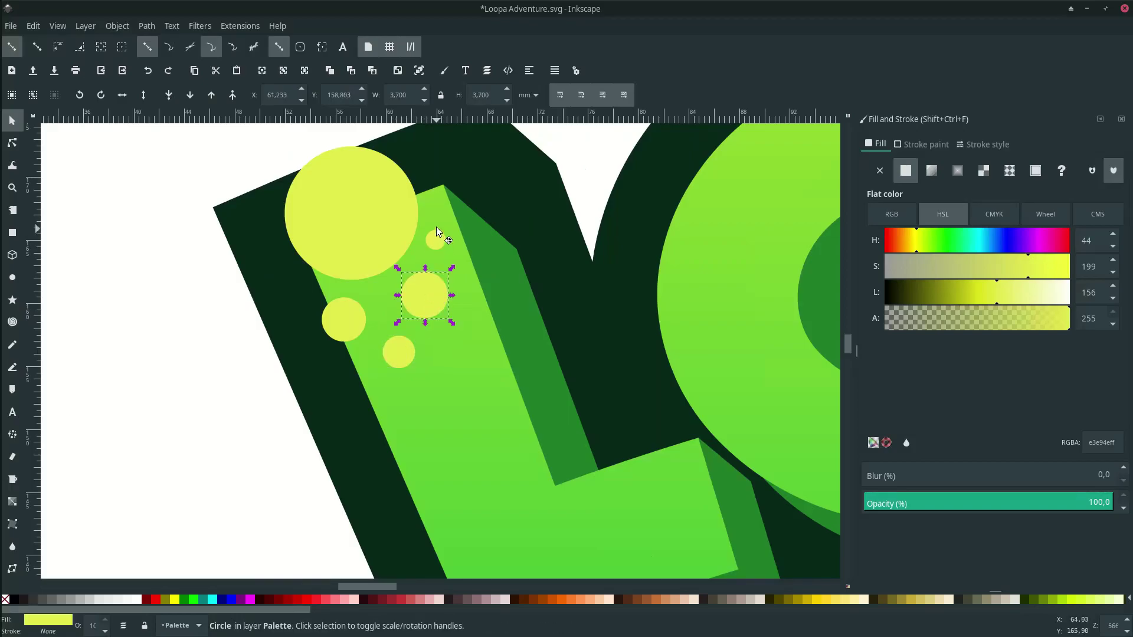
Duplicate the L's gradient front face and raise the copy above the yellow spots.
left_click(486, 355)
scroll(486, 355, "up", 2)
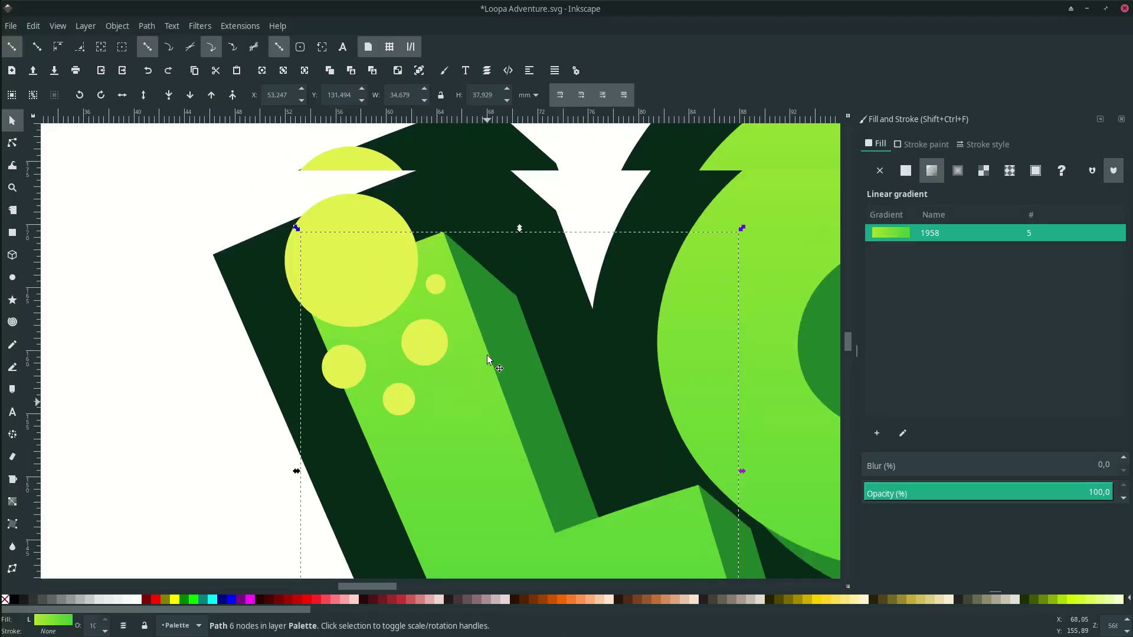
scroll(486, 355, "down", 4)
scroll(487, 356, "down", 1)
key("ctrl")
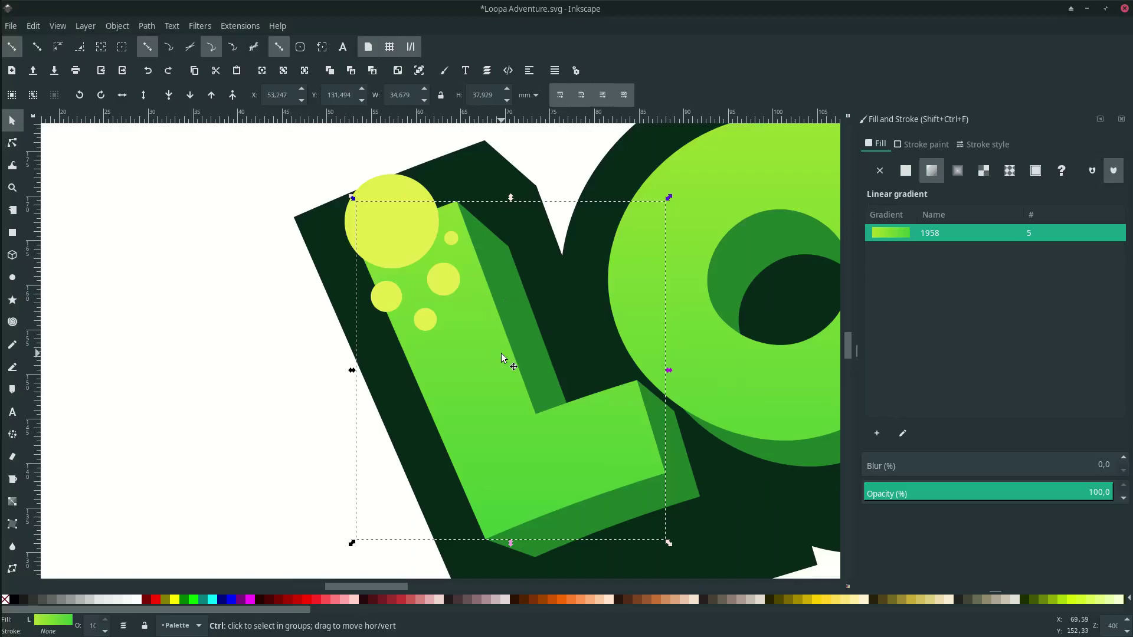
key("Home")
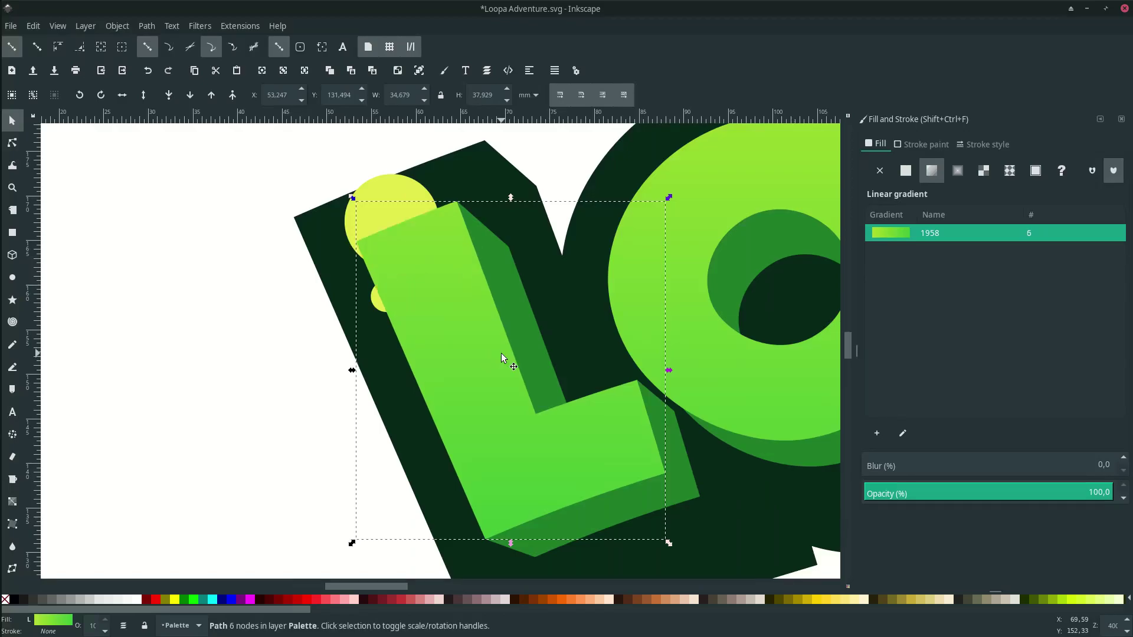
key("ctrl")
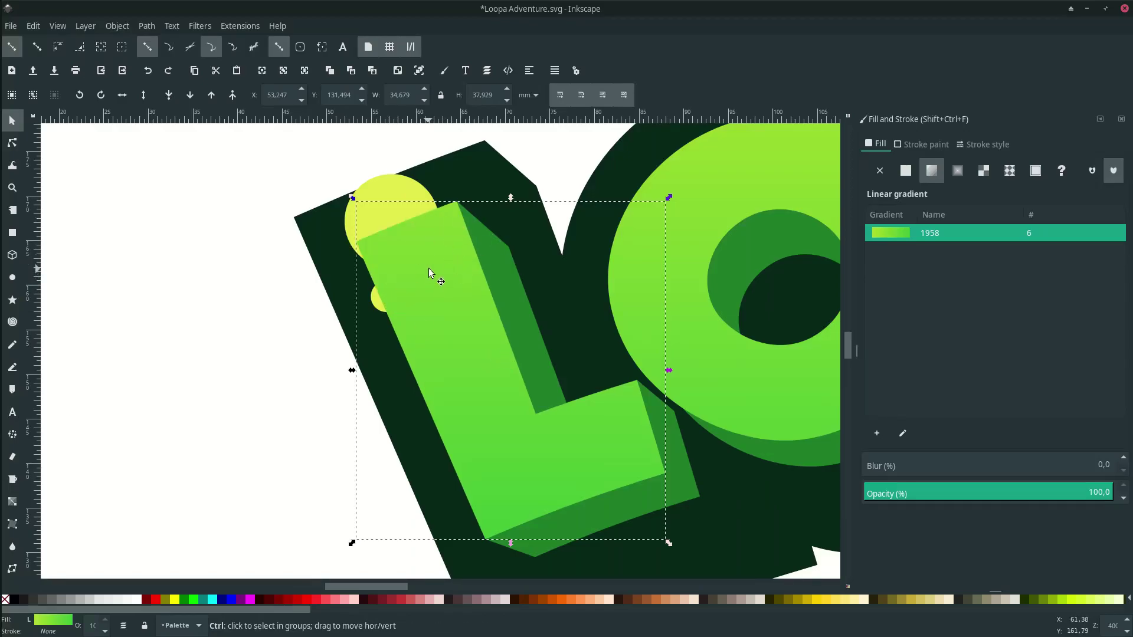
scroll(428, 267, "up", 1)
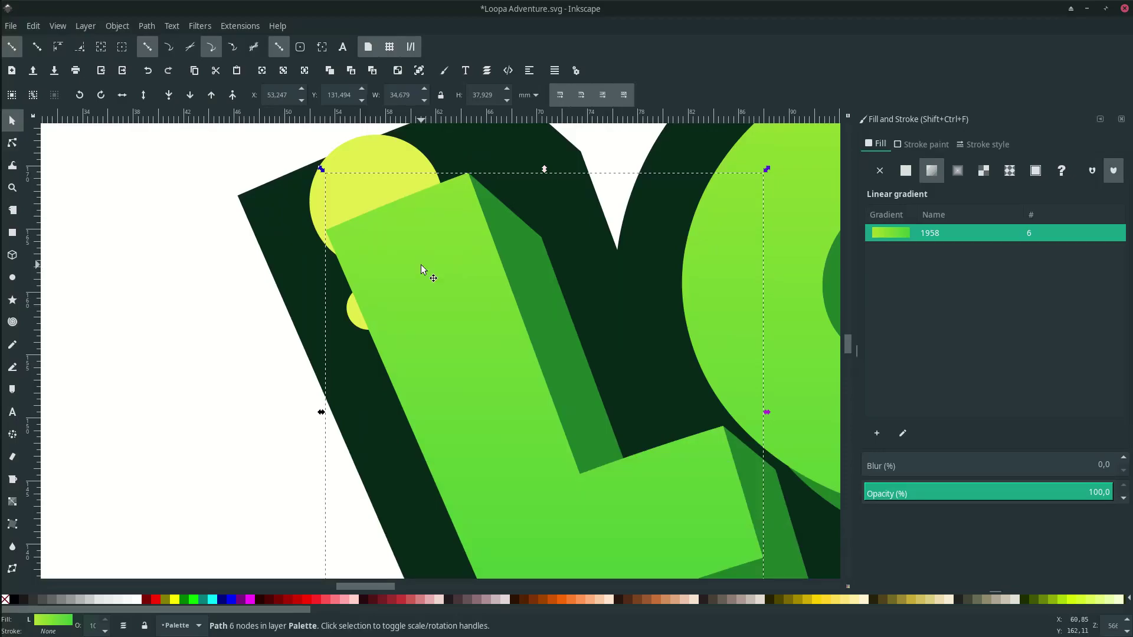
Clip the two yellow circles that overhang the L's edge to the duplicated L face.
left_click(382, 176, "shift")
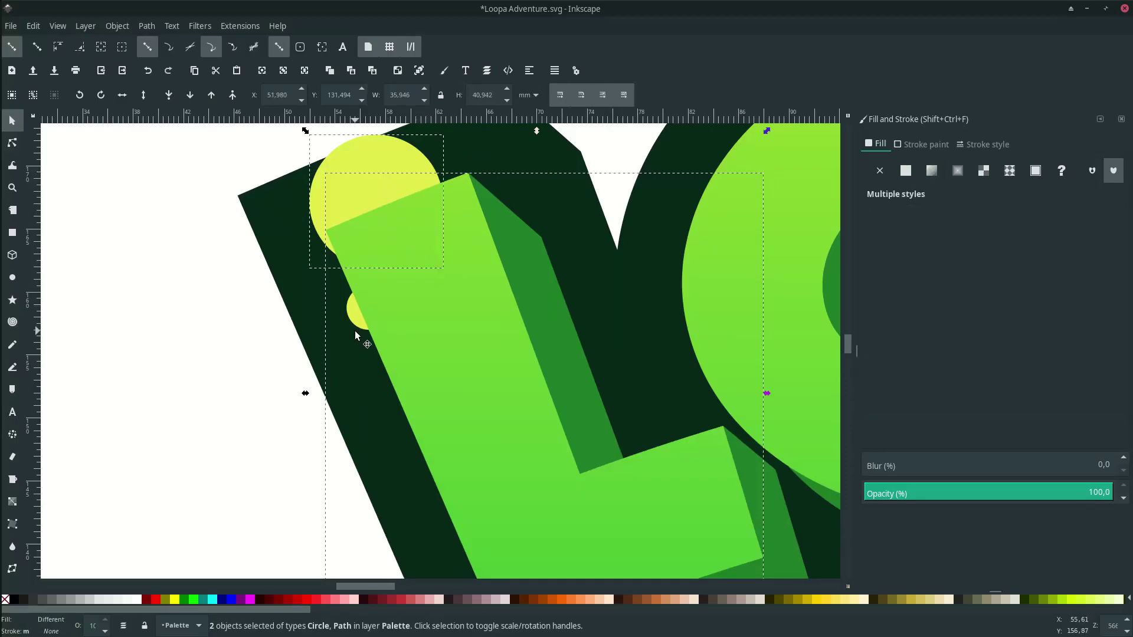
right_click(440, 320)
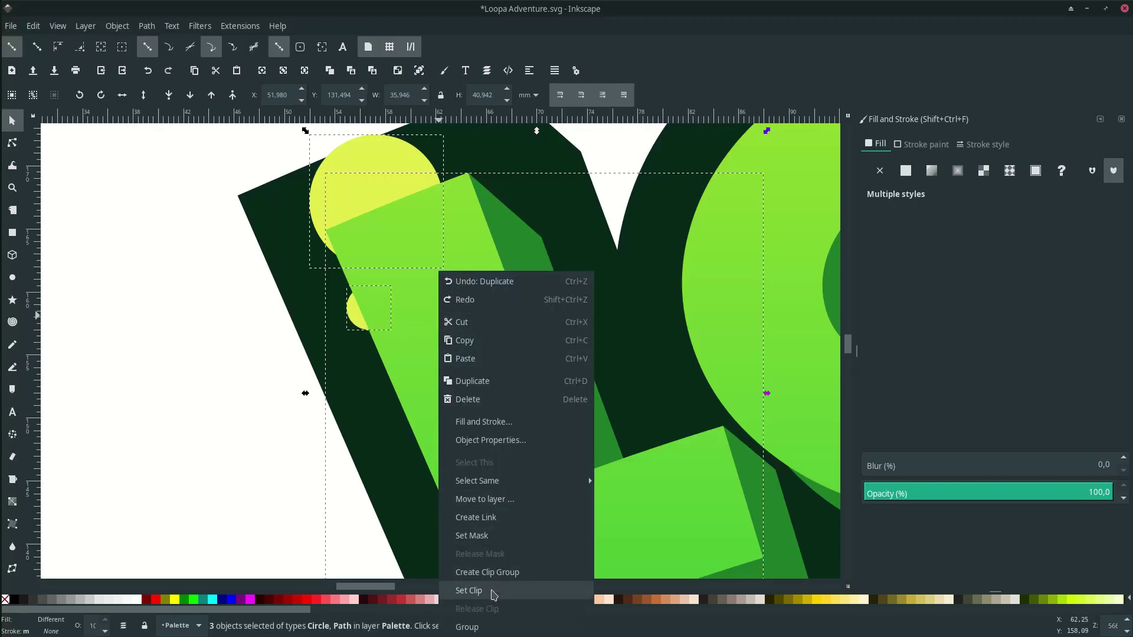
left_click(472, 591)
scroll(319, 372, "down", 2)
left_click(278, 364)
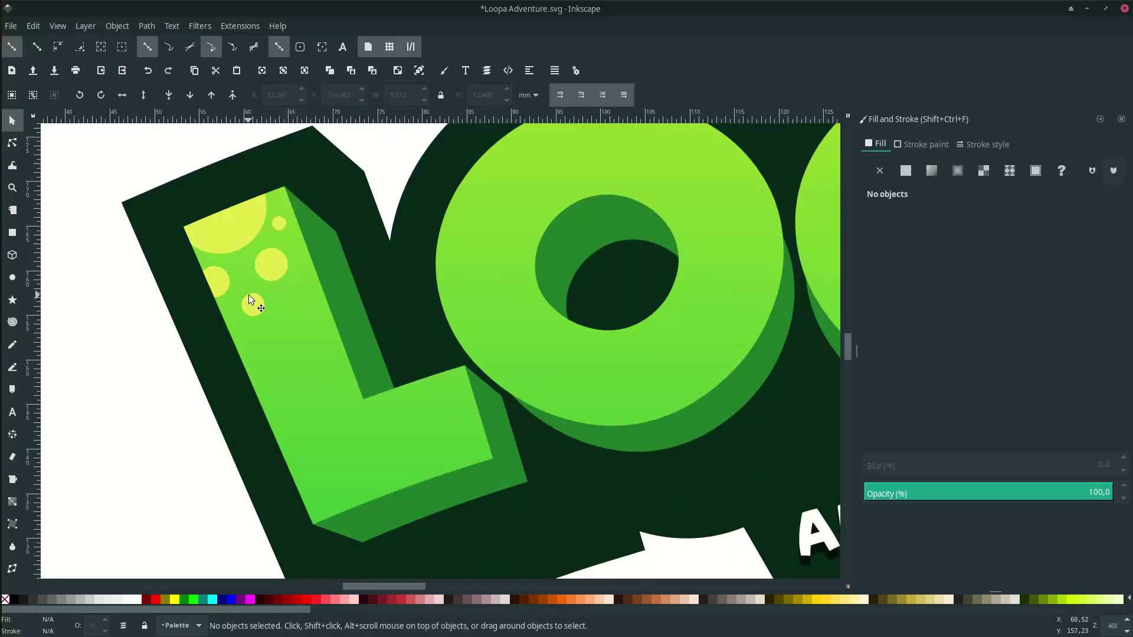
Draw a yellow circle about 12.7 mm wide over the top of the first O and duplicate it.
scroll(267, 232, "down", 3)
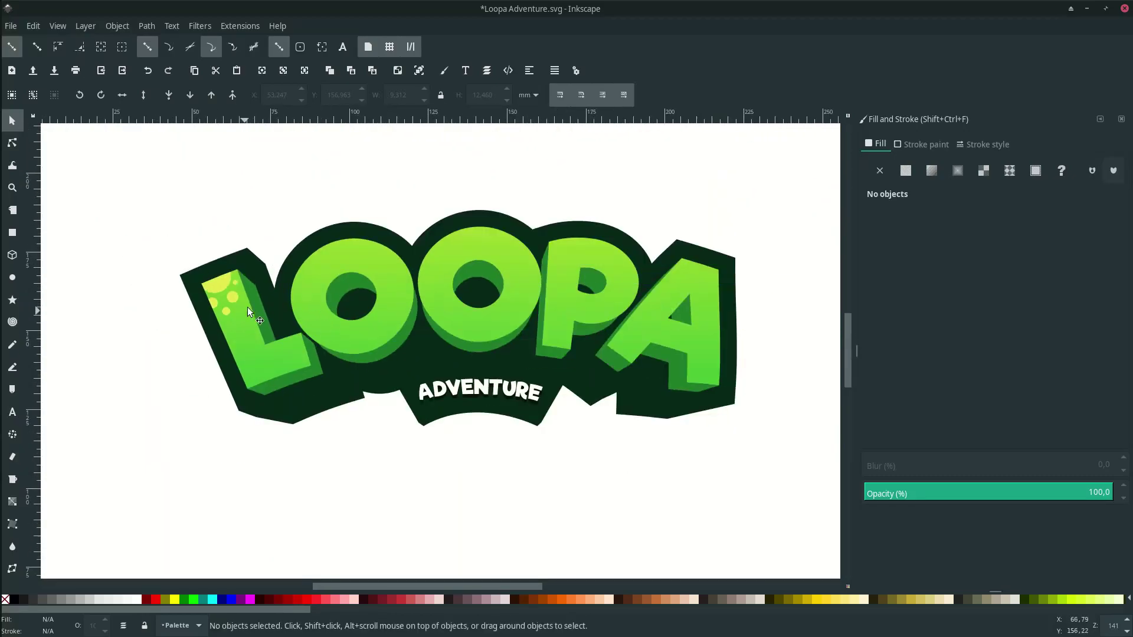
left_click(12, 277)
scroll(356, 252, "up", 3)
left_click_drag(330, 199, 387, 254)
key("ctrl+d")
left_click_drag(358, 237, 304, 279)
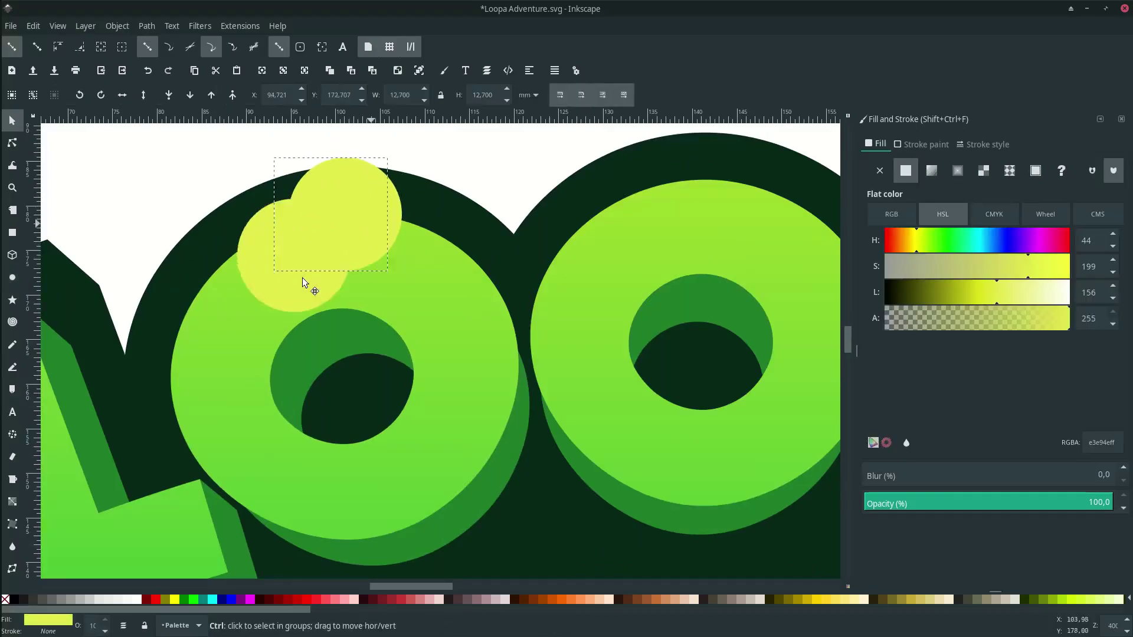
Arrange three smaller circle copies around the first O's large spot, the smallest about 4.8 mm wide.
mouse_move(319, 344)
left_mouse_down()
mouse_move(253, 280)
mouse_move(455, 257)
mouse_move(489, 296)
left_mouse_up()
key("ctrl+d")
key("ctrl+v")
left_click_drag(228, 378, 401, 295)
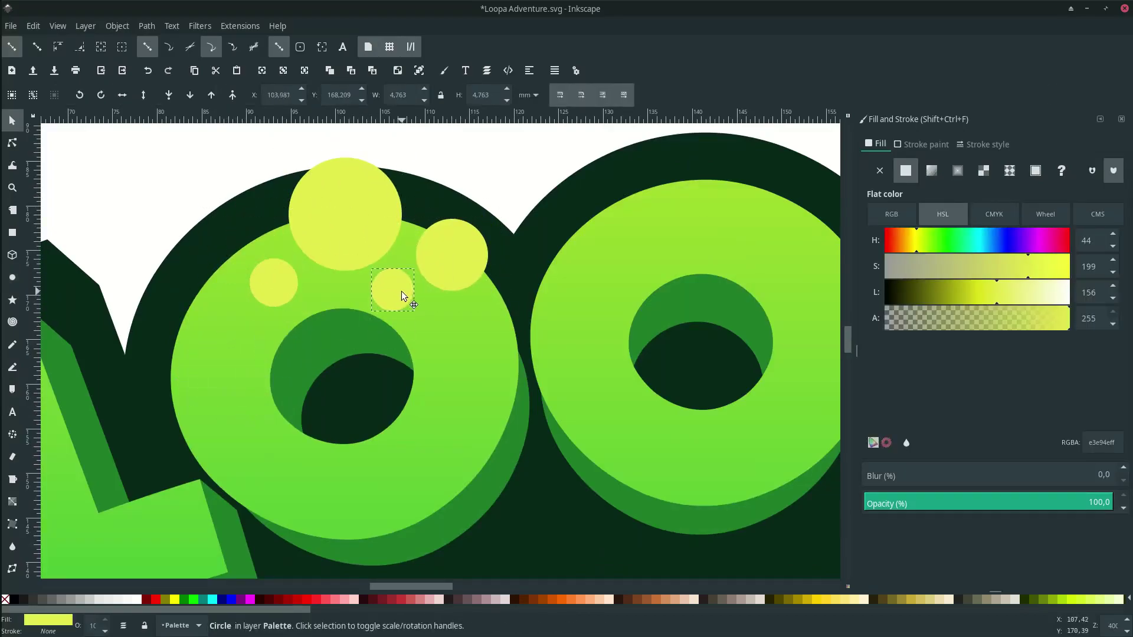
Add a spot on the first O's upper-left edge and one about 2.2 mm wide on its right, and move the inner spot toward the hole.
left_click_drag(270, 242, 264, 242)
left_click_drag(392, 289, 399, 296)
key("ctrl+d")
left_click_drag(425, 320, 423, 334)
left_click_drag(395, 290, 386, 317)
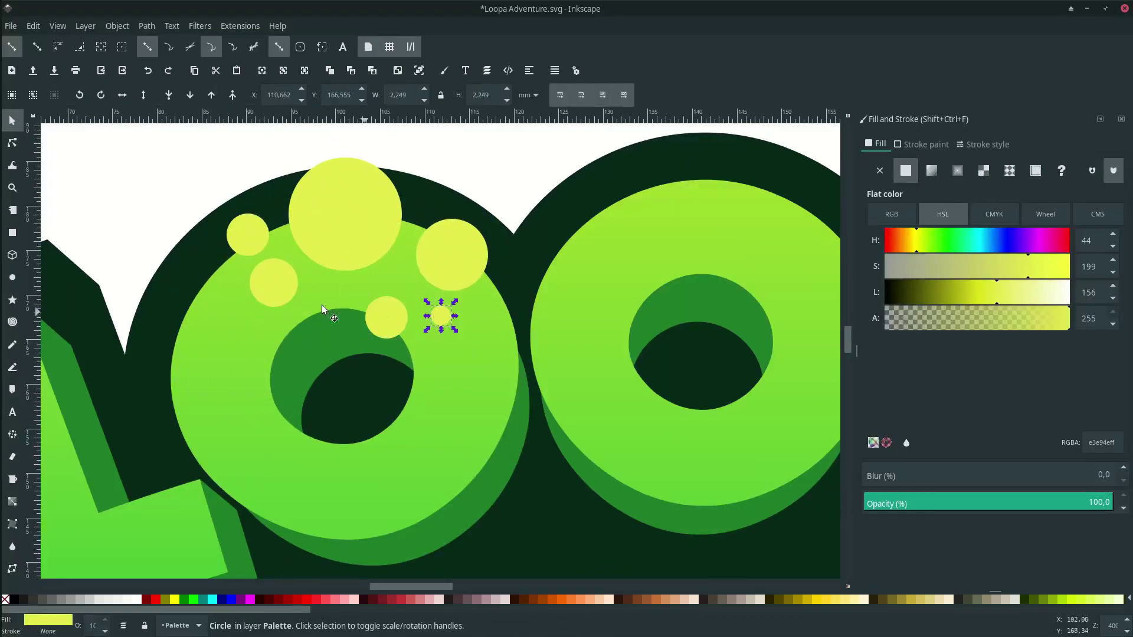
Duplicate the first O's face and clip its yellow spots to the copy.
left_click(472, 376)
key("ctrl+d")
left_click(345, 183, "shift")
left_click(249, 225, "shift")
key("ctrl+asterisk")
scroll(404, 380, "down", 2)
key("Escape")
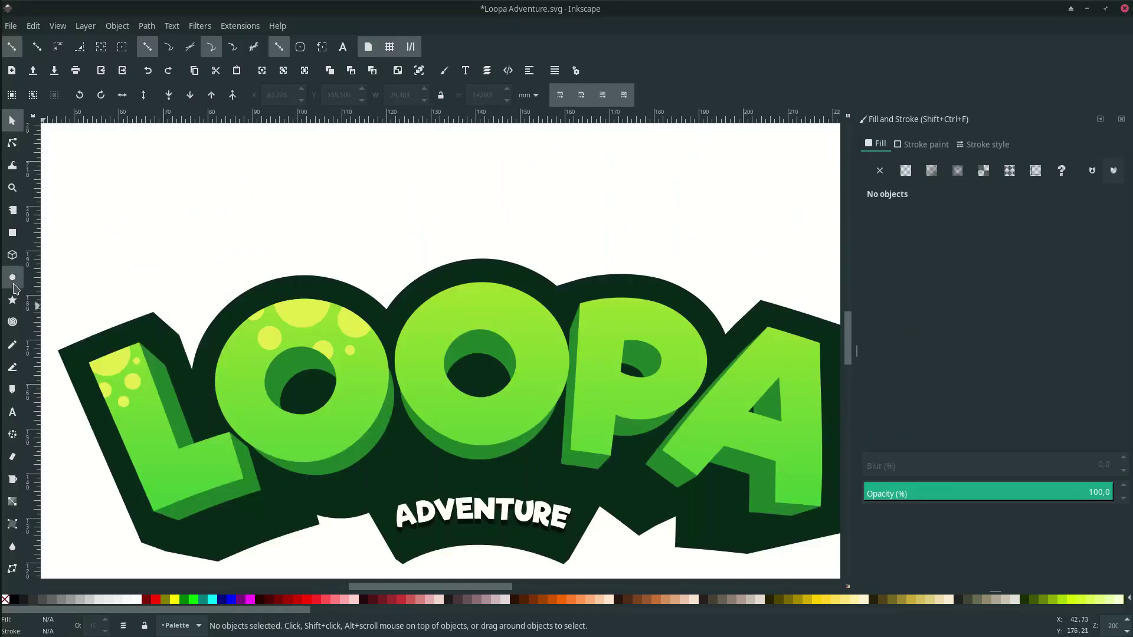
Draw a yellow circle about 14.8 mm wide over the second O's top and add two copies about 6.8 mm wide.
left_click(12, 277)
left_click_drag(414, 221, 507, 314)
mouse_move(470, 276)
left_mouse_down()
mouse_move(489, 273)
mouse_move(413, 317)
mouse_move(455, 358)
left_mouse_up()
key("ctrl+d")
scroll(454, 358, "up", 2)
left_click_drag(510, 420, 484, 394)
key("ctrl+d")
left_click_drag(434, 342, 308, 245)
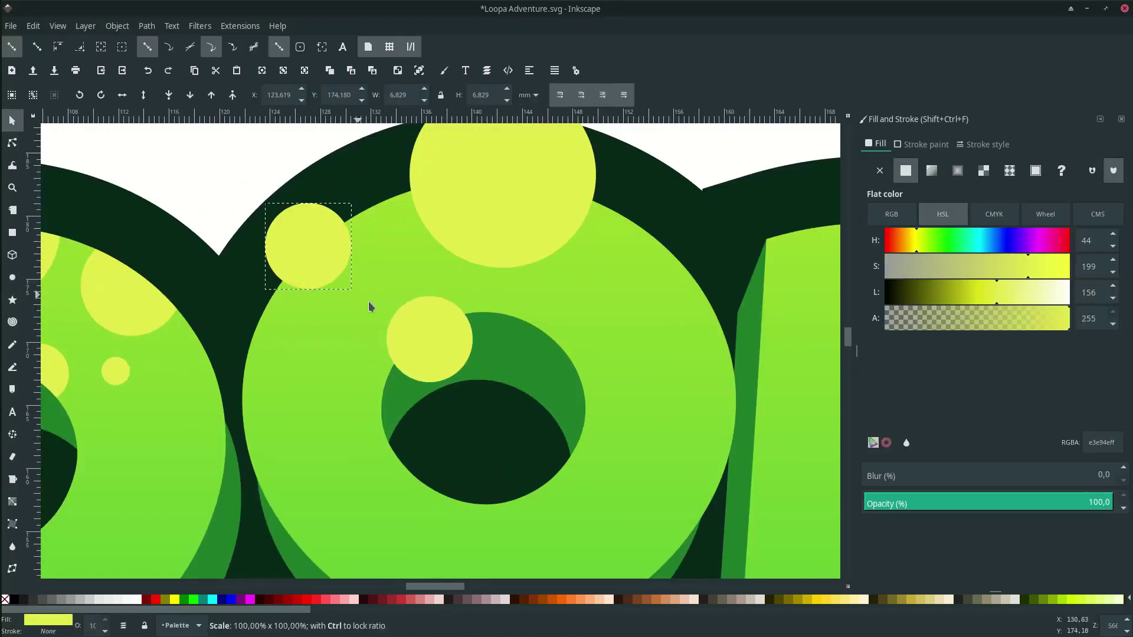
Enlarge the second O's upper-left spot and add copies about 5.4 mm wide at the hole and upper-right edge.
left_click_drag(449, 213, 432, 215)
left_click_drag(337, 257, 341, 264)
left_click_drag(390, 329, 377, 316)
key("ctrl+d")
left_click_drag(333, 262, 625, 267)
left_click_drag(737, 326, 707, 296)
left_click_drag(685, 272, 650, 249)
key("ctrl+d")
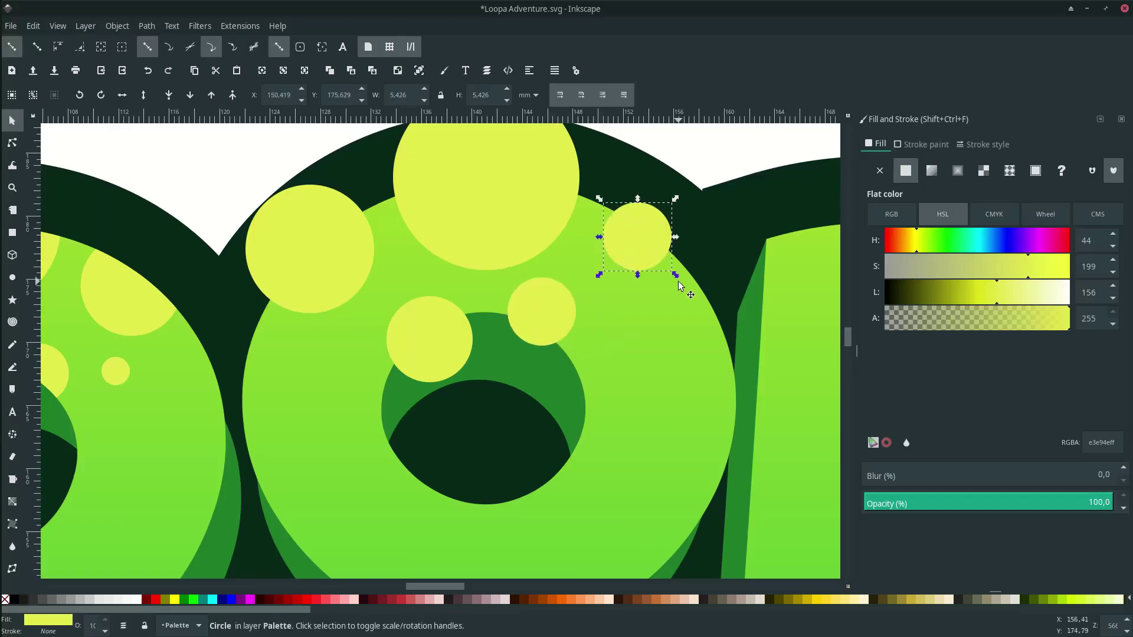
Enlarge the second O's upper-right spot and place a tiny circle copy between the large spot and the hole.
left_click_drag(647, 208, 649, 209)
left_click_drag(687, 276, 697, 286)
key("ctrl+d")
left_click_drag(597, 236, 457, 292)
mouse_move(558, 343)
left_mouse_down()
mouse_move(515, 306)
mouse_move(551, 335)
left_mouse_up()
scroll(402, 360, "down", 1)
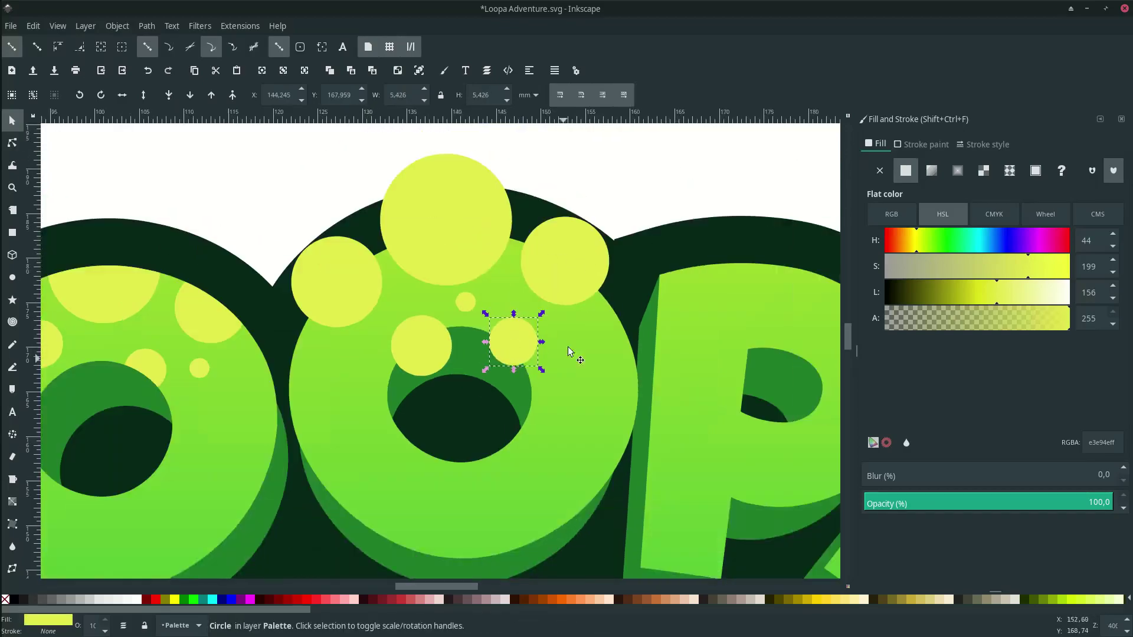
Duplicate the second O's face and clip its yellow spots to the copy.
left_click(568, 346)
scroll(430, 243, "down", 3)
left_click(780, 190)
Draw a large yellow circle over the top of the letter P.
left_click(13, 278)
scroll(518, 301, "up", 2)
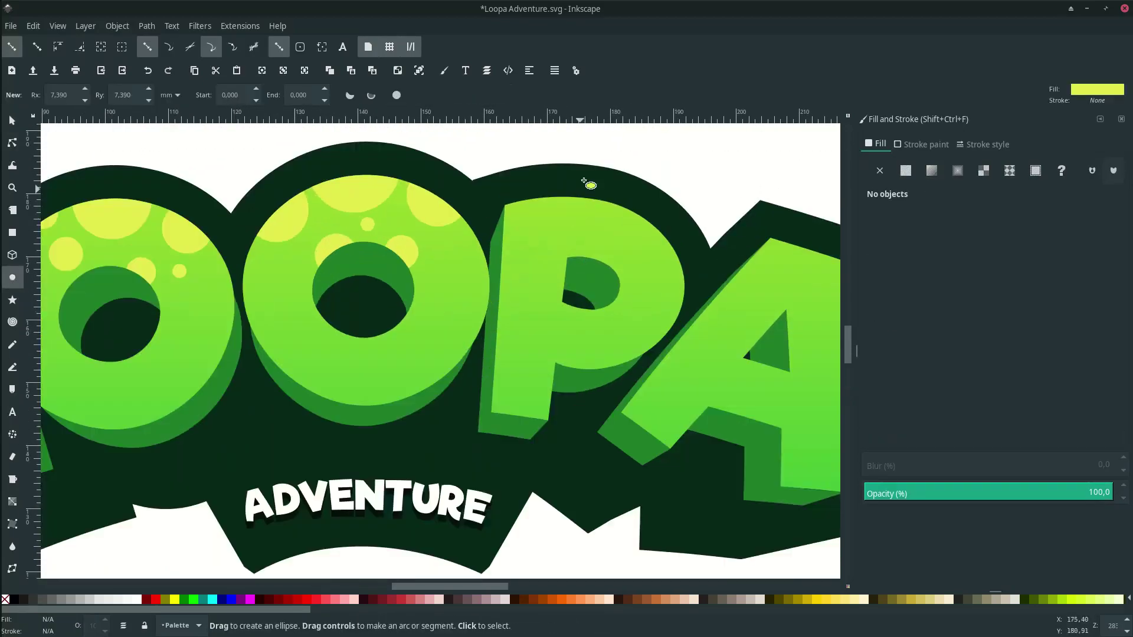
left_click_drag(582, 178, 634, 230)
left_click(12, 121)
left_click_drag(532, 236, 662, 302)
key("ctrl+d")
key("ctrl+z")
key("ctrl+z")
key("ctrl+z")
key("ctrl+z")
Duplicate the P's large circle into smaller spots near its upper-left corner and the hole.
scroll(658, 295, "up", 2)
left_click(556, 222)
key("ctrl+d")
left_click_drag(748, 355, 477, 269)
key("ctrl+d")
key("ctrl+d")
left_click_drag(453, 300, 474, 246)
Add small spot copies on the P's right side and place the spot about 5.2 mm wide at the top of its stem.
left_click(465, 229)
key("ctrl+d")
left_click_drag(460, 232, 620, 304)
left_click_drag(648, 333, 624, 310)
left_click_drag(607, 292, 617, 288)
left_click_drag(459, 295, 485, 272)
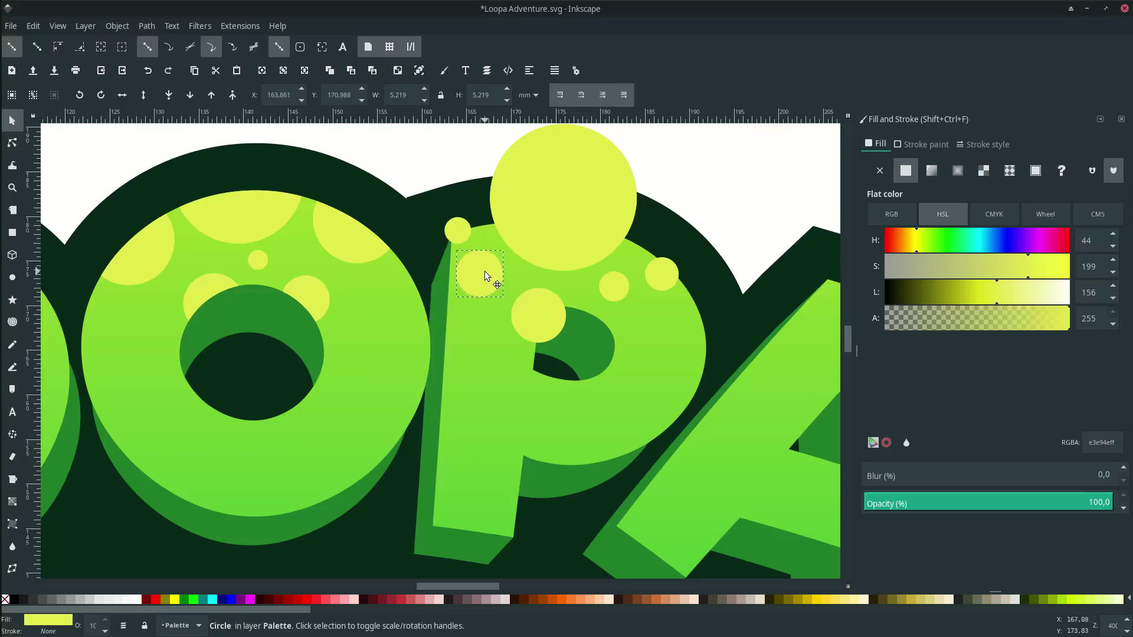
Duplicate the P's face and clip its yellow spots to the copy.
left_click(511, 263)
key("ctrl+d")
left_click(557, 321, "shift")
left_click(670, 267, "shift")
left_click(575, 194, "shift")
left_click(454, 229, "shift")
right_click(485, 262)
left_click(514, 583)
scroll(582, 454, "down", 1)
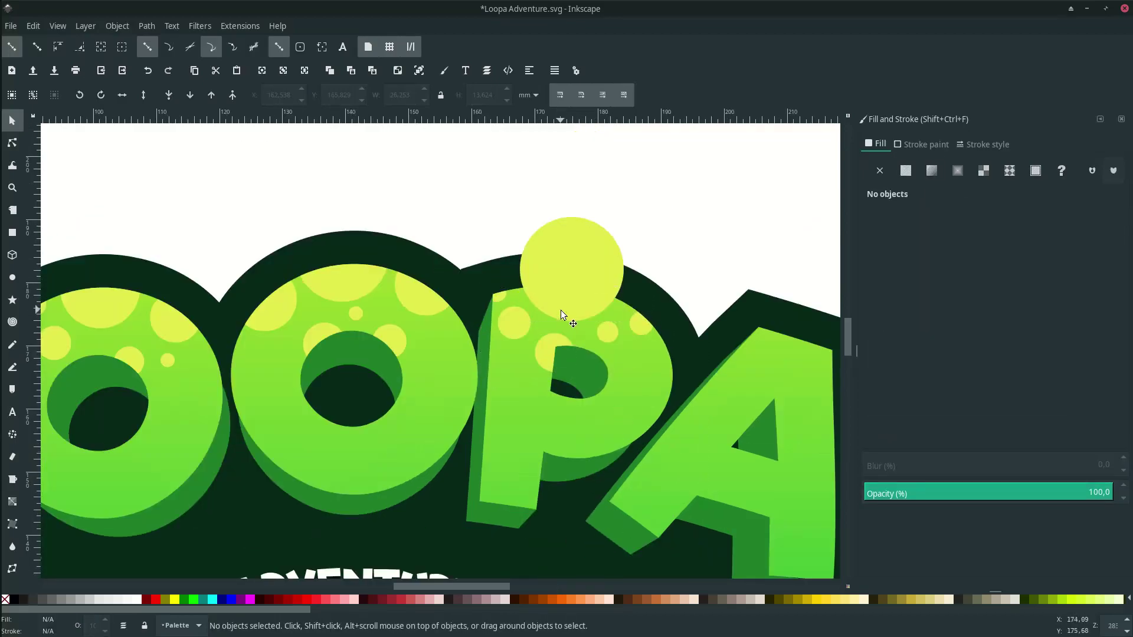
Delete the leftover large circle above the P and draw a large yellow circle over the top of the letter A.
left_click_drag(561, 314, 589, 264)
key("Delete")
key("e")
left_click_drag(496, 176, 624, 304)
Duplicate the A's large circle into smaller spots at its upper-left edge and right side, including one about 6.8 mm wide.
key("s")
mouse_move(564, 264)
left_mouse_down()
mouse_move(580, 264)
mouse_move(483, 300)
left_mouse_up()
key("ctrl+d")
left_click_drag(545, 344, 511, 309)
left_click_drag(481, 280, 486, 288)
scroll(677, 390, "down", 3)
scroll(561, 352, "up", 2)
left_click(561, 353)
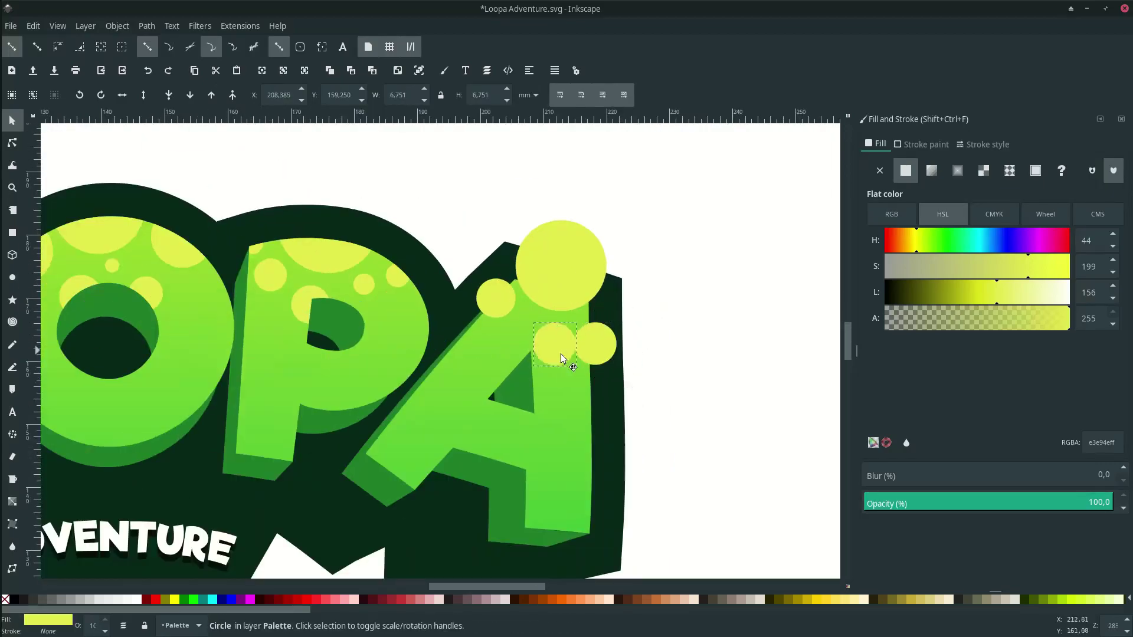
Enlarge and position a spot above the A's hole and add a tiny spot about 2.4 mm wide between the others.
left_click_drag(494, 341, 526, 352)
left_click_drag(533, 366, 545, 378)
left_click_drag(559, 337, 562, 333)
left_click_drag(577, 346, 570, 341)
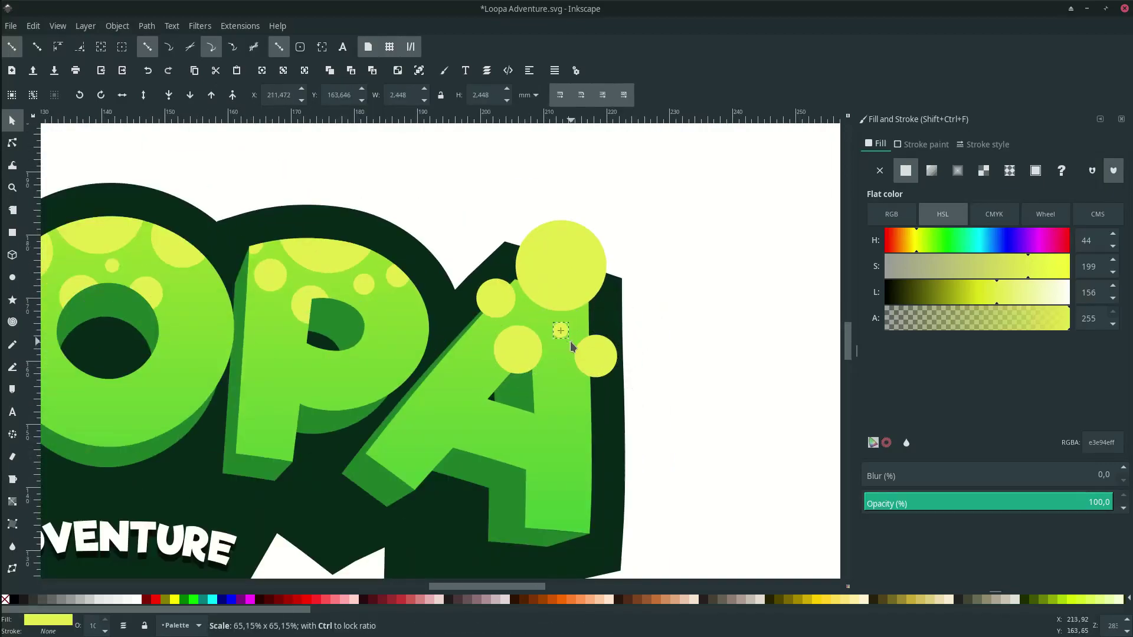
Add an even smaller spot beside the tiny one and place the spot about 7.7 mm wide over the tip of the A's hole.
left_click_drag(498, 300, 498, 295)
key("ctrl+d")
left_click_drag(560, 330, 532, 318)
left_click_drag(546, 331, 523, 356)
left_click(535, 317)
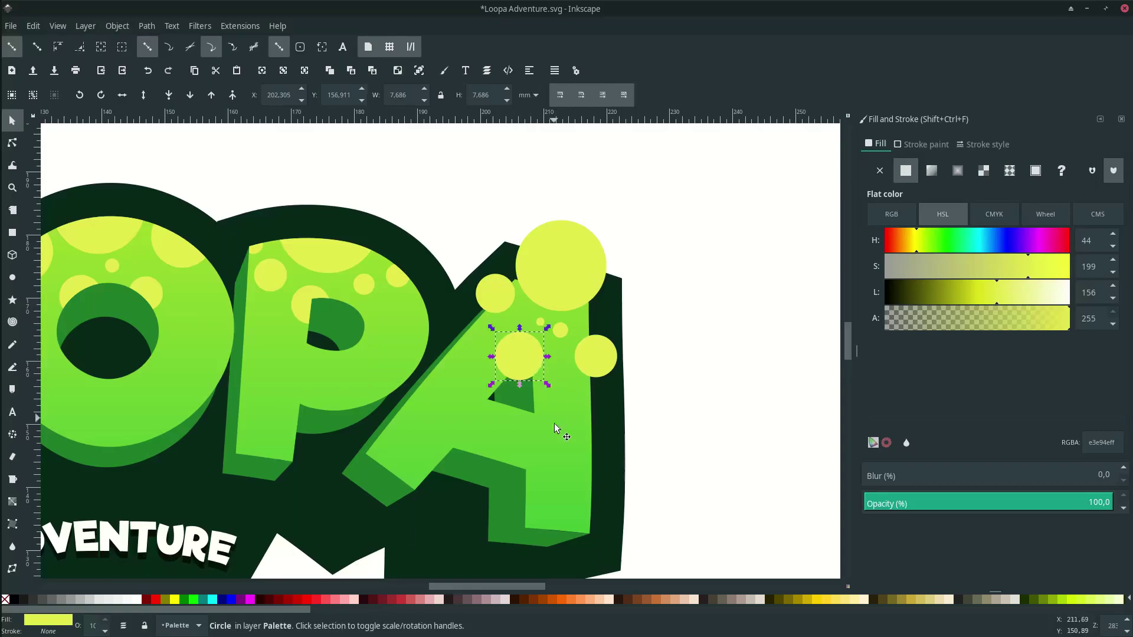
Duplicate the A's face and clip its yellow spots to the copy.
left_click(554, 423)
key("ctrl+d")
left_click(490, 291)
left_click(521, 367, "shift")
left_click(547, 380, "shift")
right_click(546, 381)
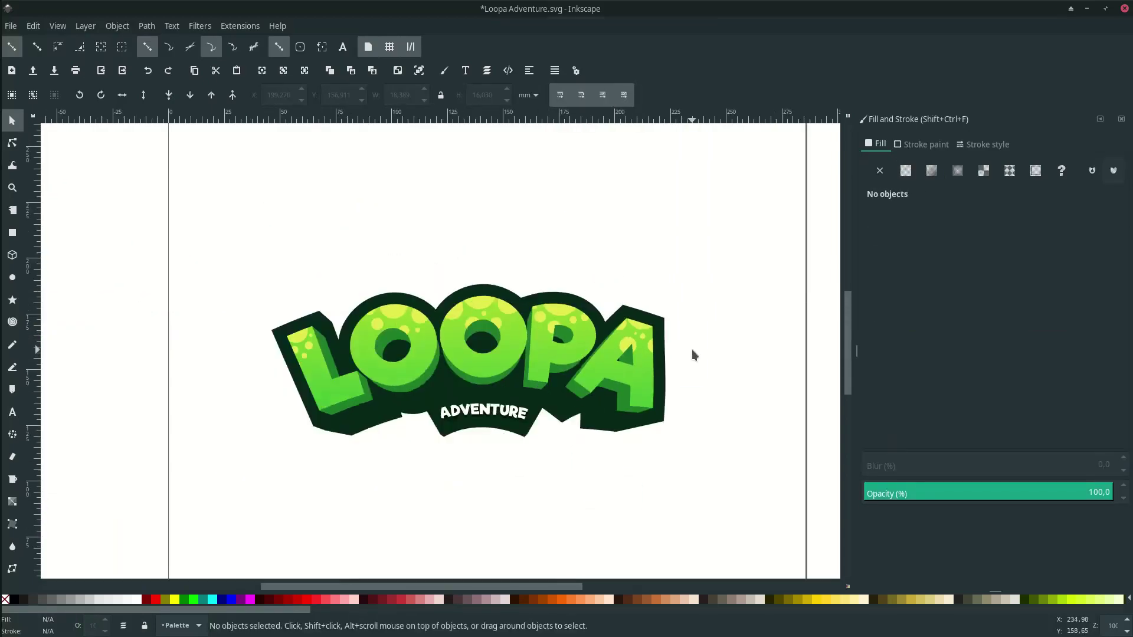
scroll(691, 366, "down", 2)
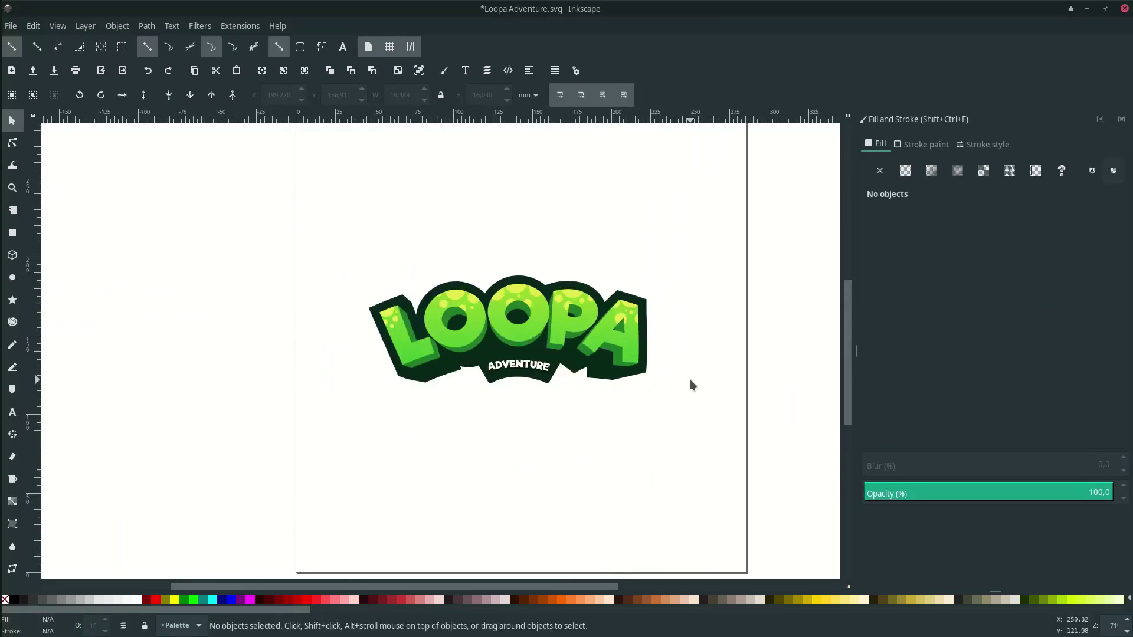
scroll(667, 413, "up", 3)
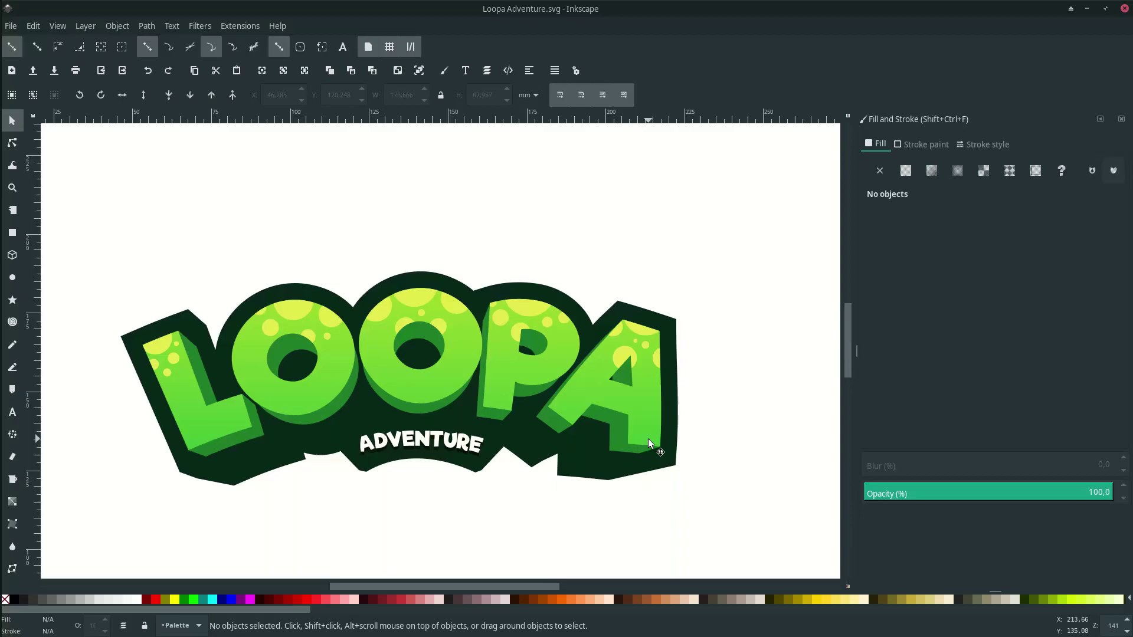
Draw a closed four-node sliver along the lower-right corner of the A's right leg, about 10.5 by 7.6 mm.
key("b")
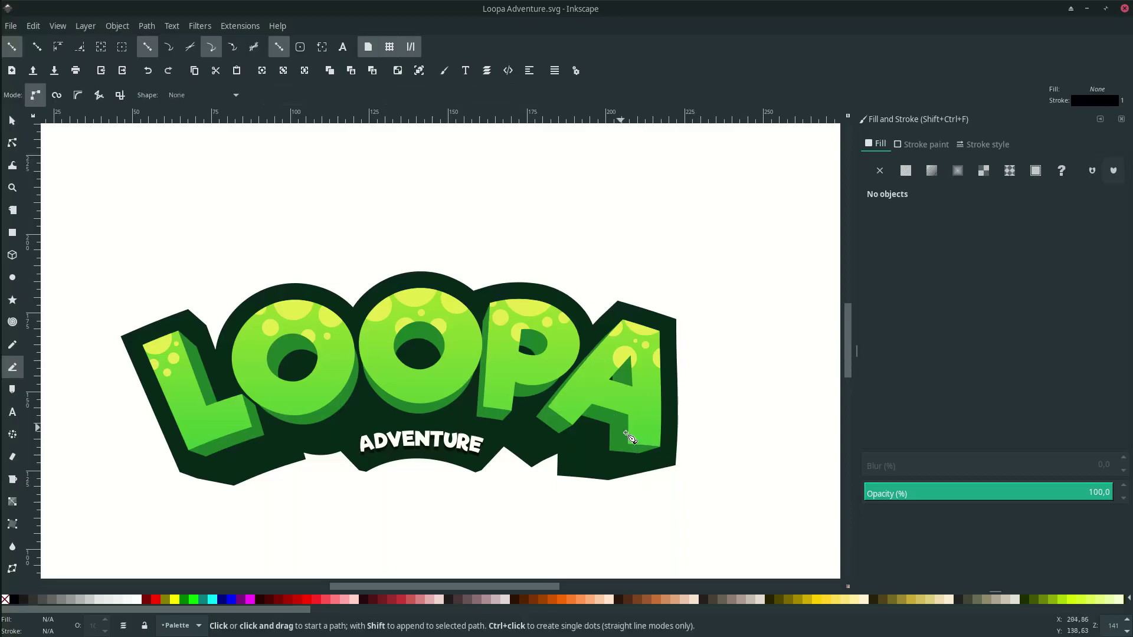
scroll(630, 436, "up", 5)
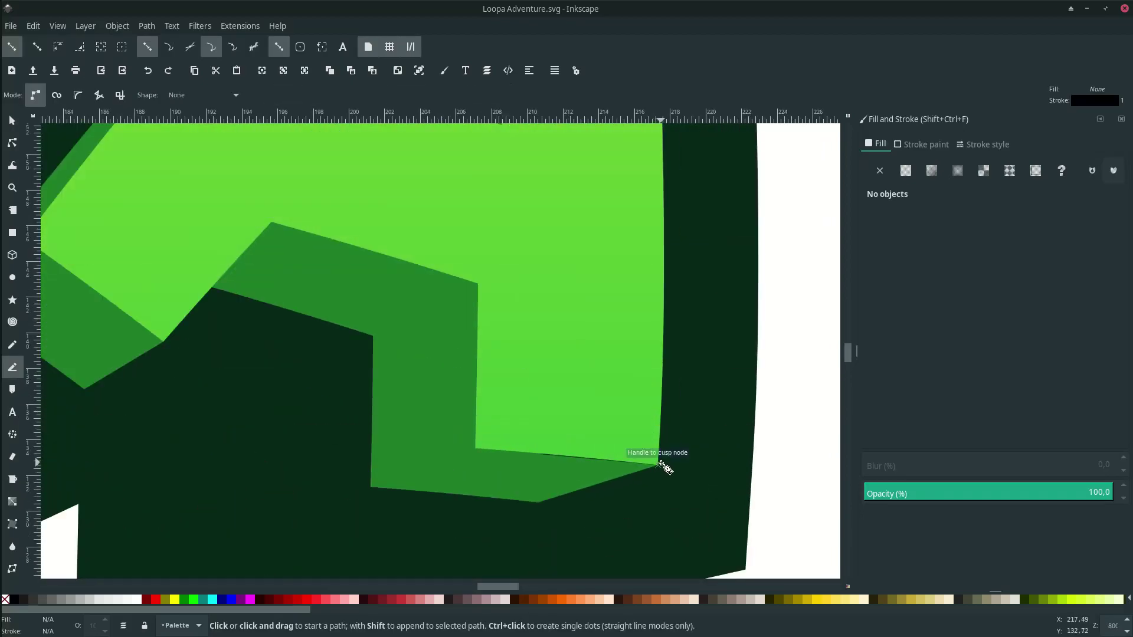
left_click(658, 464)
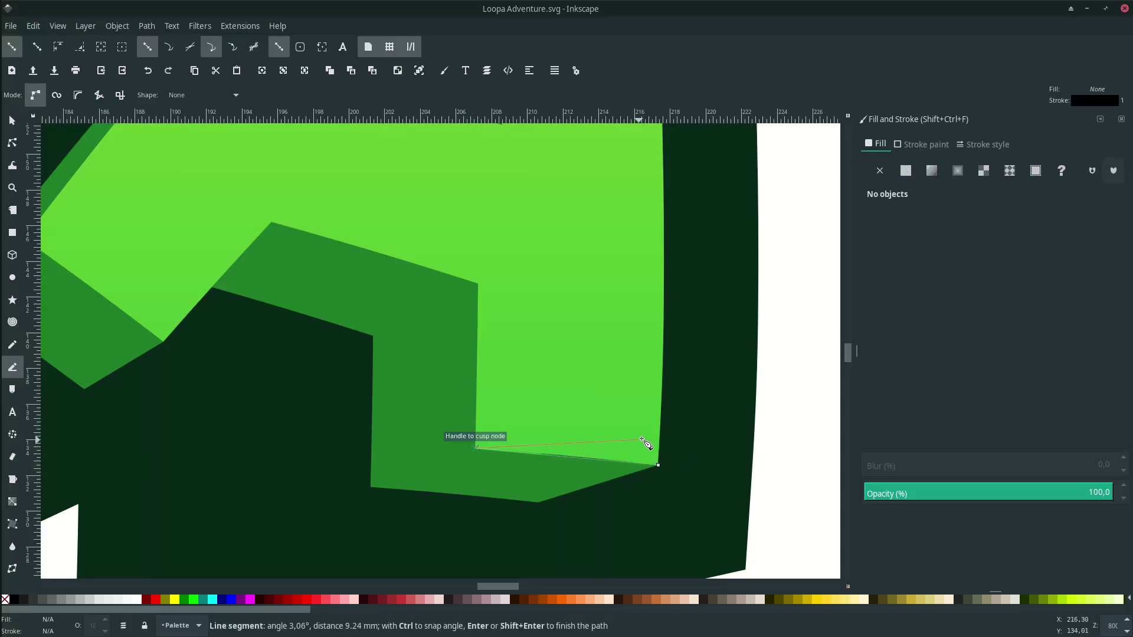
left_click(644, 448)
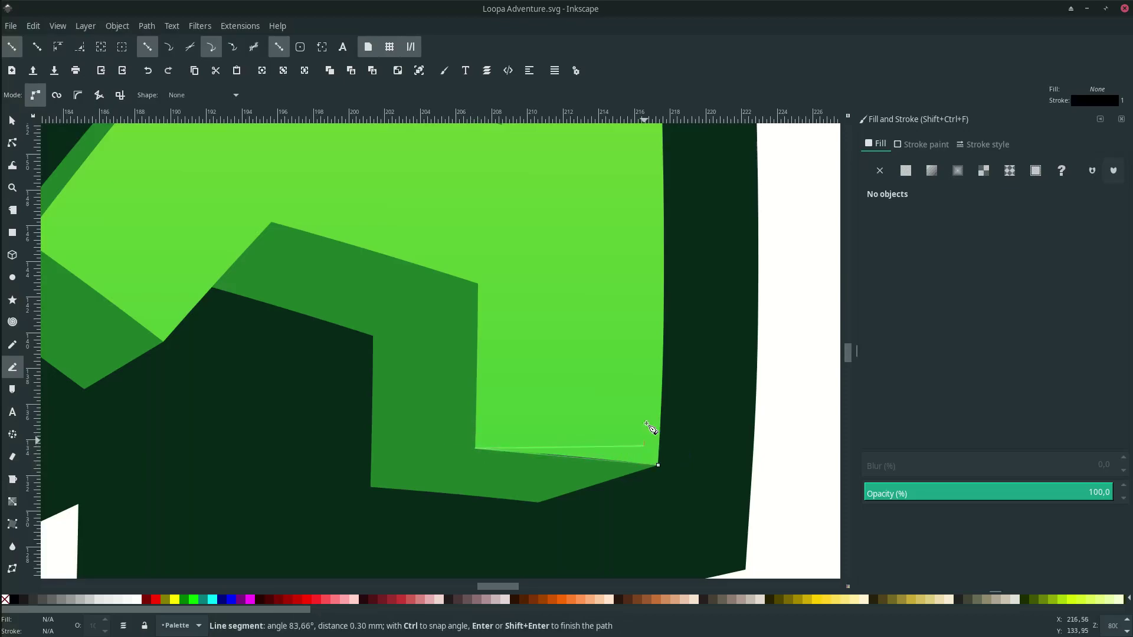
left_click(663, 332)
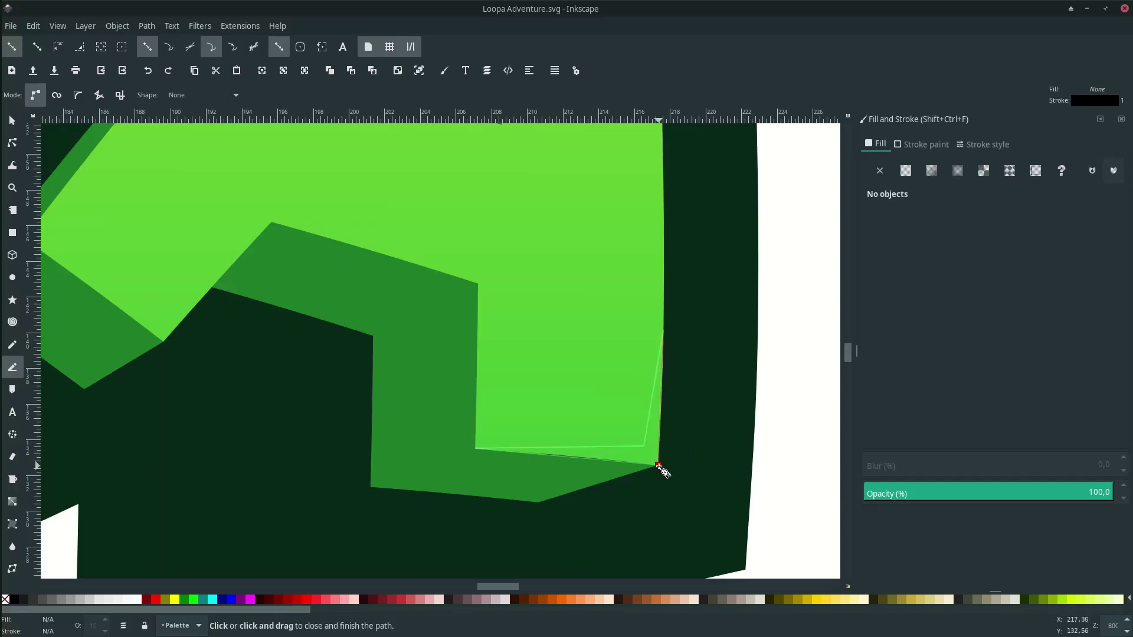
left_click_drag(659, 466, 660, 485)
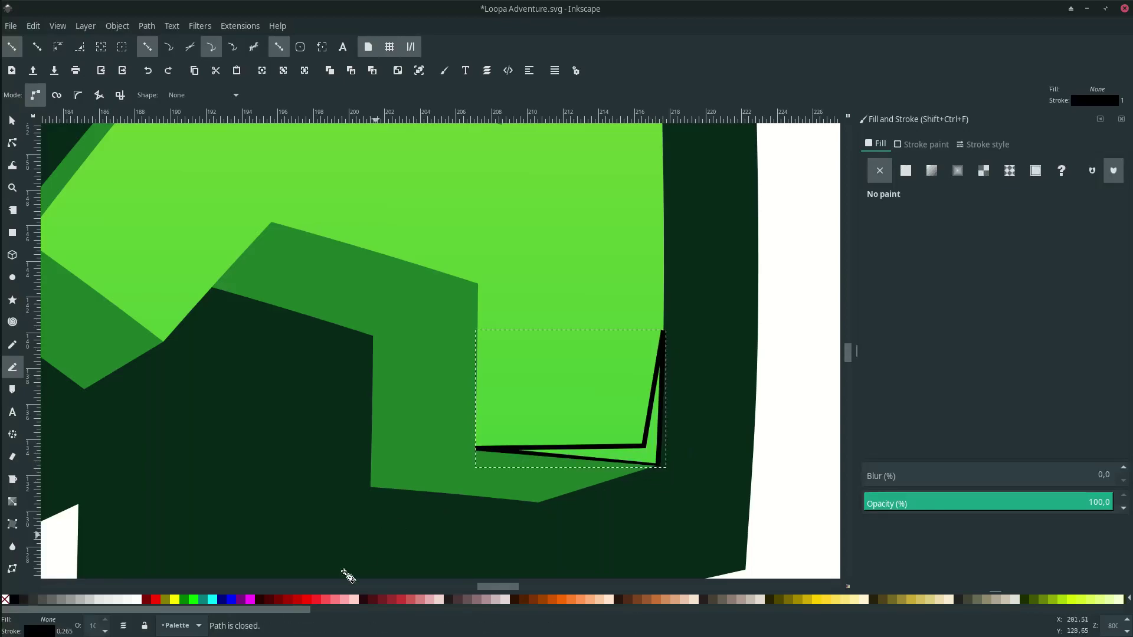
Fill the A's corner sliver white, remove its stroke and set its opacity to 80%.
left_click(151, 599)
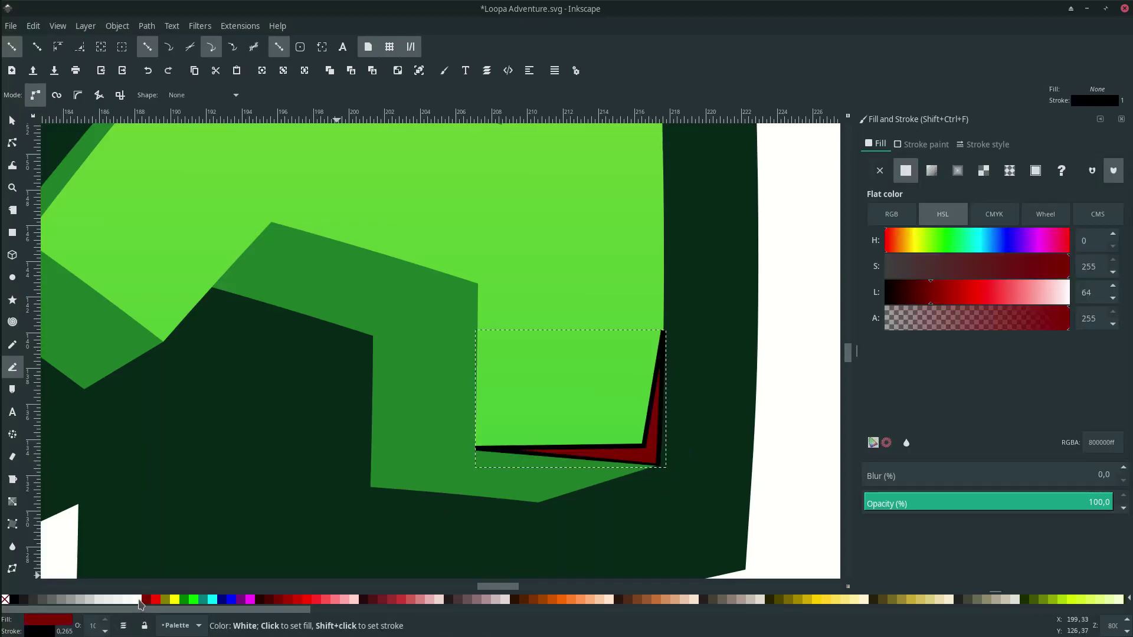
left_click(139, 600)
right_click(51, 631)
left_click(62, 627)
key("s")
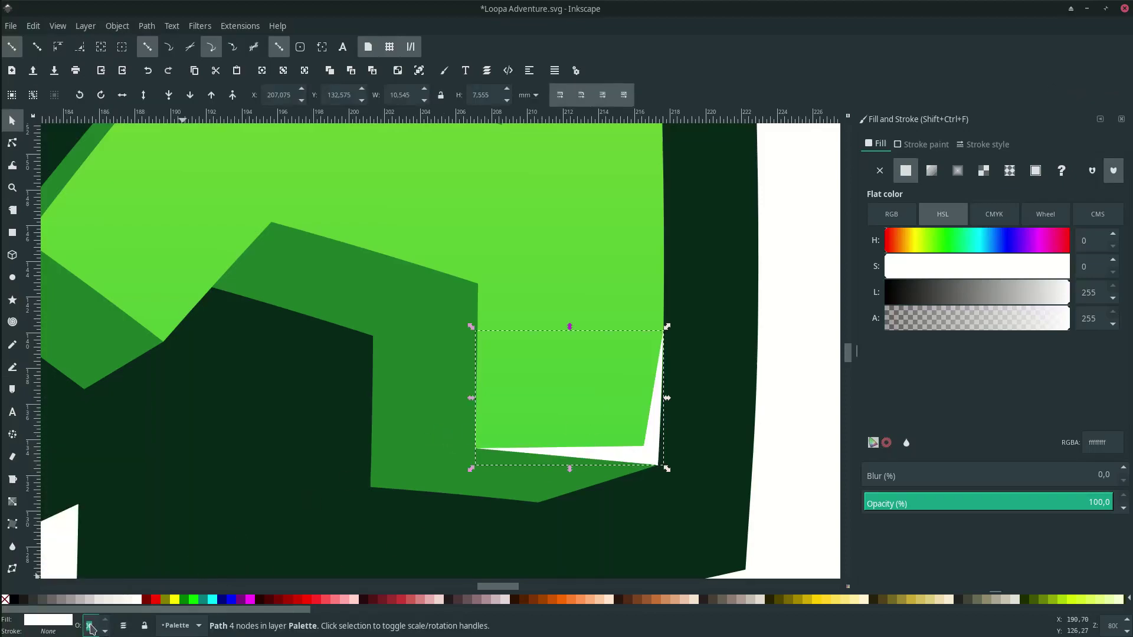
key("Return")
scroll(330, 457, "down", 3)
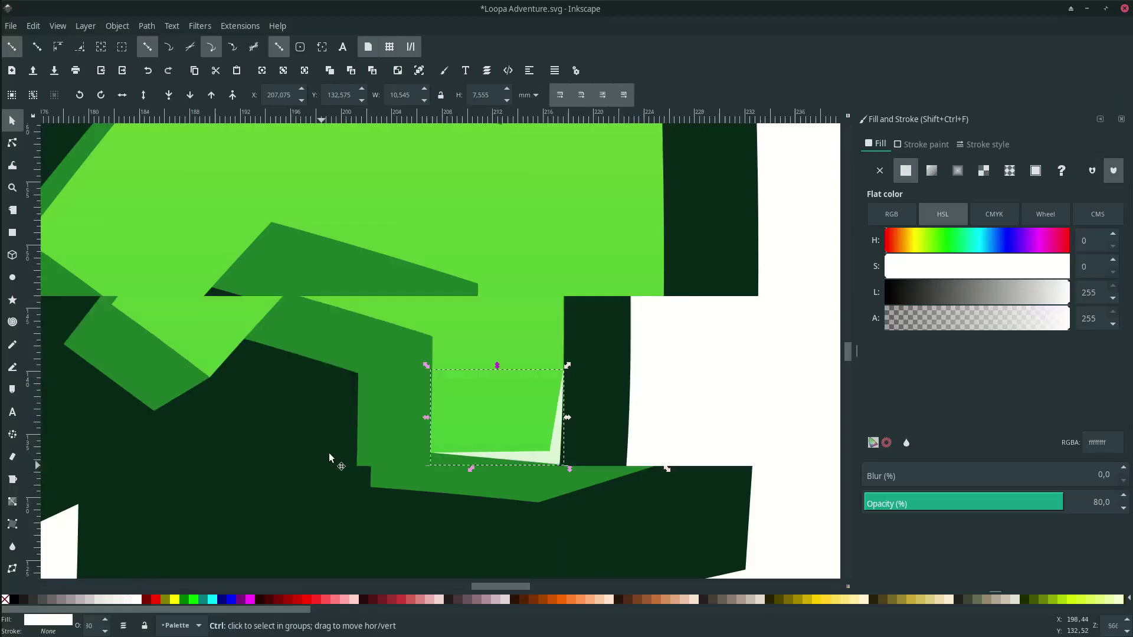
left_click(576, 414)
Draw a closed four-node sliver along the lowest corner of the A's left leg.
scroll(470, 487, "down", 2)
scroll(474, 472, "up", 4)
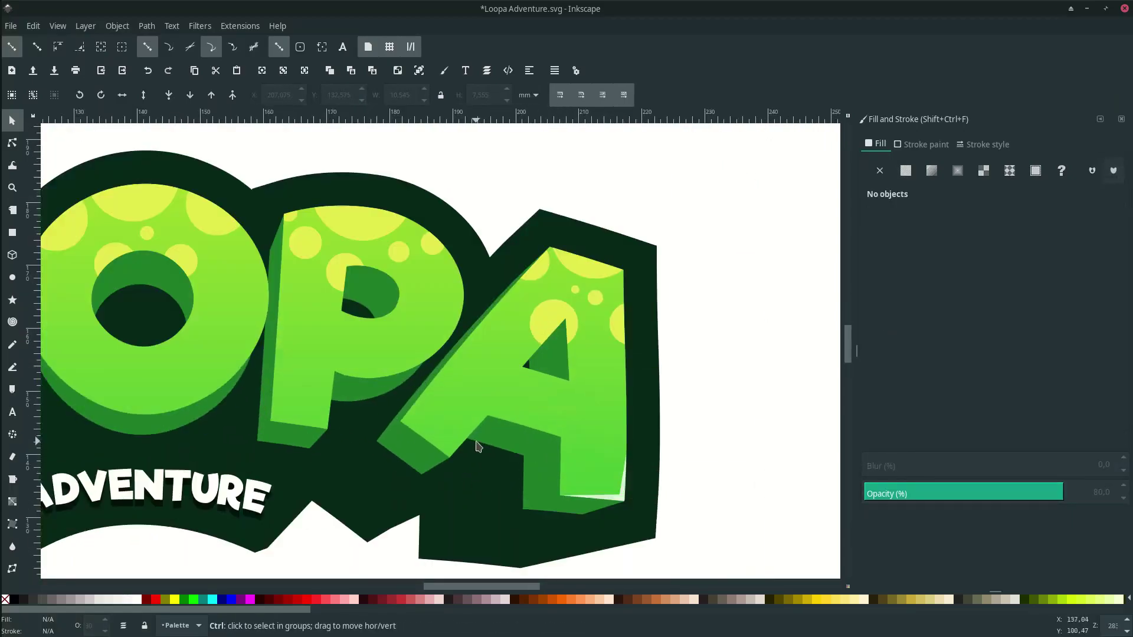
key("b")
scroll(437, 456, "up", 1)
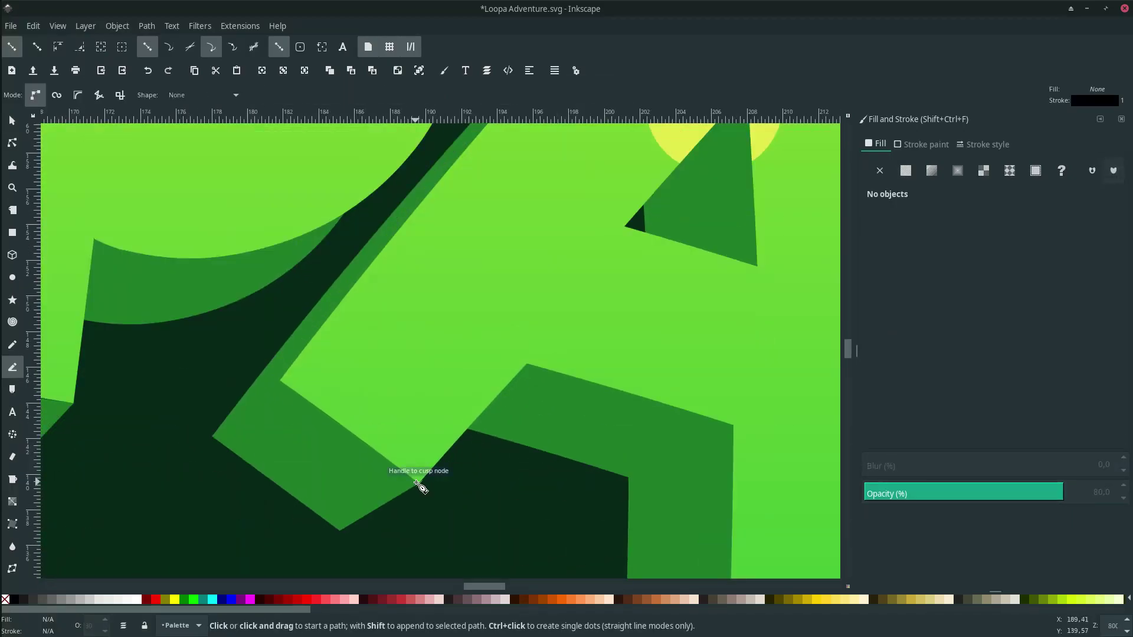
left_click(419, 482)
scroll(375, 441, "up", 1)
left_click(244, 352)
left_click(440, 449)
left_click(593, 328)
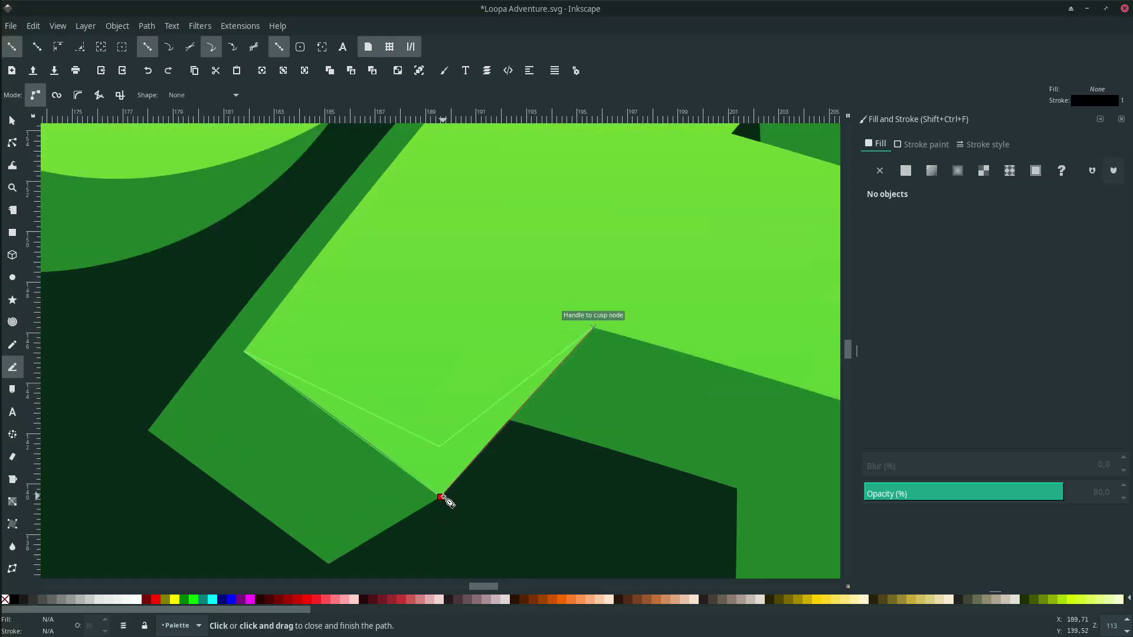
left_click(440, 497)
Sample the right leg's highlight colour as the fill of the new left-leg sliver.
scroll(443, 425, "down", 3)
key("d")
left_click(685, 503)
Draw a curved crescent around the top of the second O's hole, filled white without a stroke.
scroll(215, 489, "down", 1)
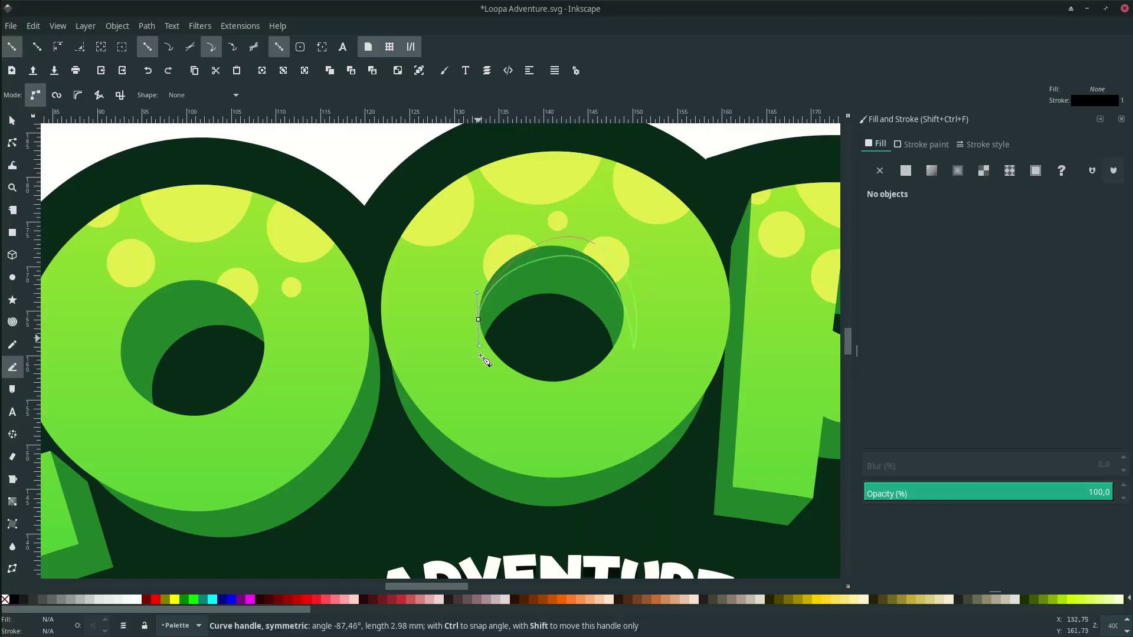
left_click_drag(480, 355, 480, 357)
left_click(137, 599)
right_click(37, 631)
left_click(58, 622)
Lower the crescent behind the second O's face and adjust its curve so a thin white rim follows the hole.
key("F2")
key("F1")
left_click(169, 95)
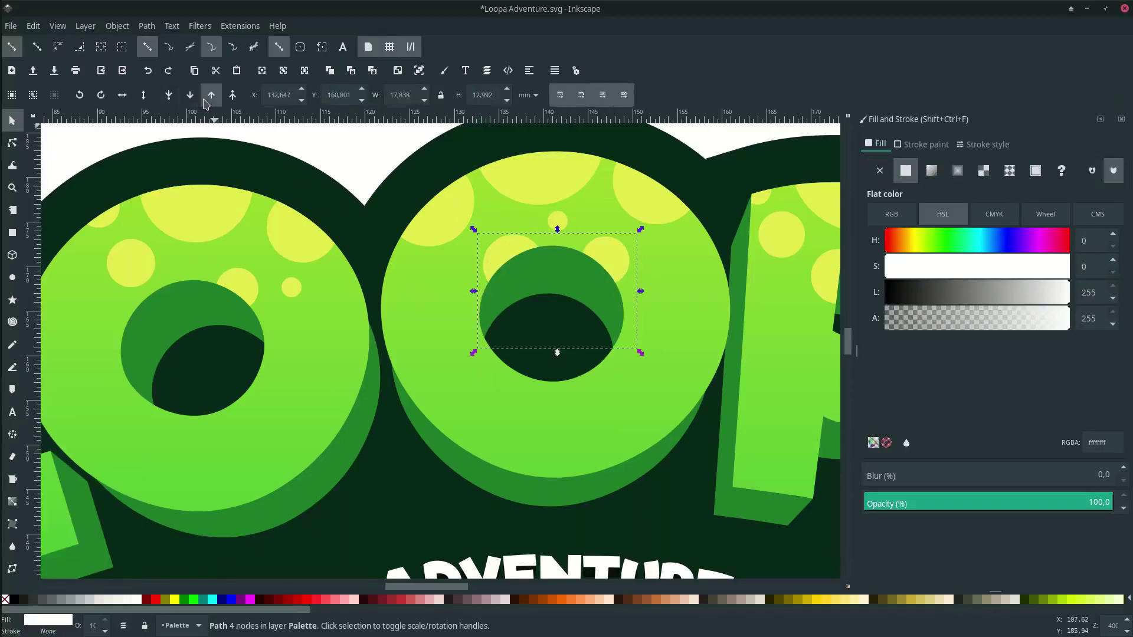
left_click(206, 101)
double_click(559, 263)
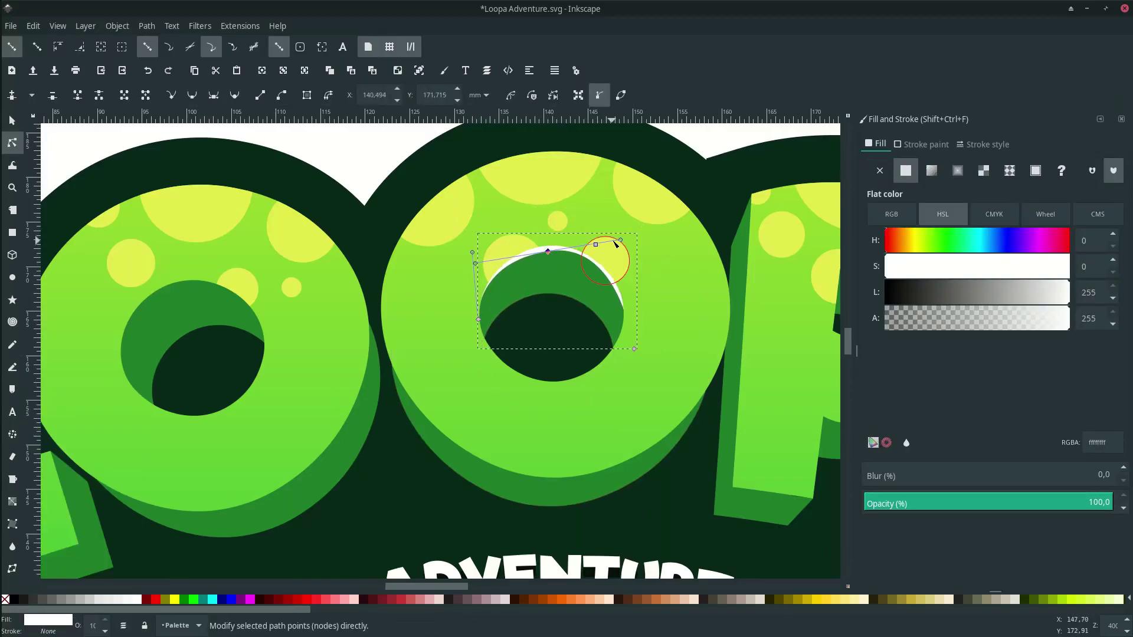
key("F1")
left_click(733, 182)
Set the opacity of the second O's rim highlight to 90%.
scroll(693, 249, "down", 2)
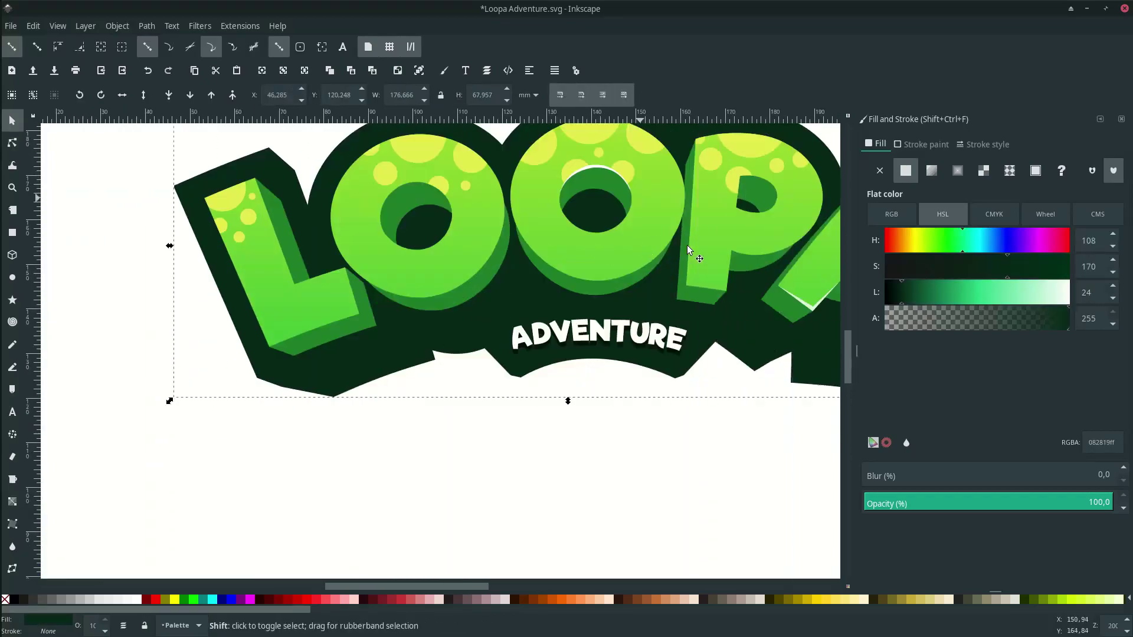
scroll(690, 249, "right", 6)
scroll(389, 192, "up", 4)
left_click(519, 237)
type("90")
key("Return")
scroll(436, 355, "down", 5)
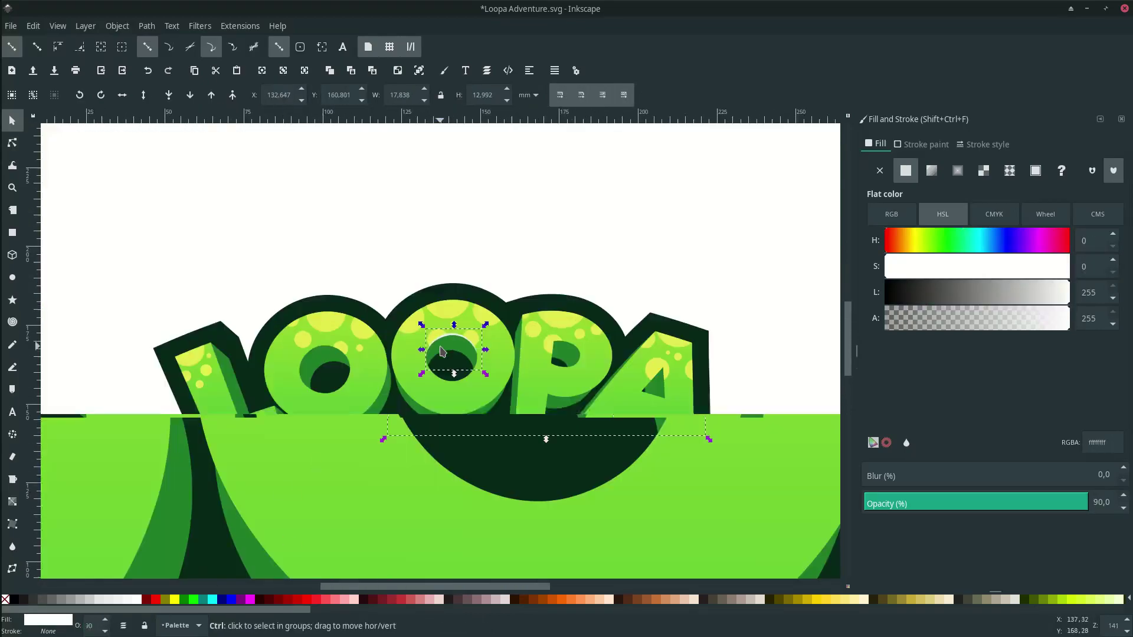
key("Escape")
Draw a curved crescent about 16.3 mm wide around the top of the first O's hole, filled white without a stroke.
scroll(473, 356, "up", 4)
key("b")
left_click(479, 362)
mouse_move(683, 271)
left_mouse_down()
mouse_move(855, 347)
mouse_move(551, 202)
left_mouse_up()
left_click_drag(495, 278, 470, 303)
left_click(479, 363)
left_click(137, 600)
middle_click(59, 631)
Place the crescent behind the first O's face and reshape its curve to follow the upper-left rim of the hole.
key("F1")
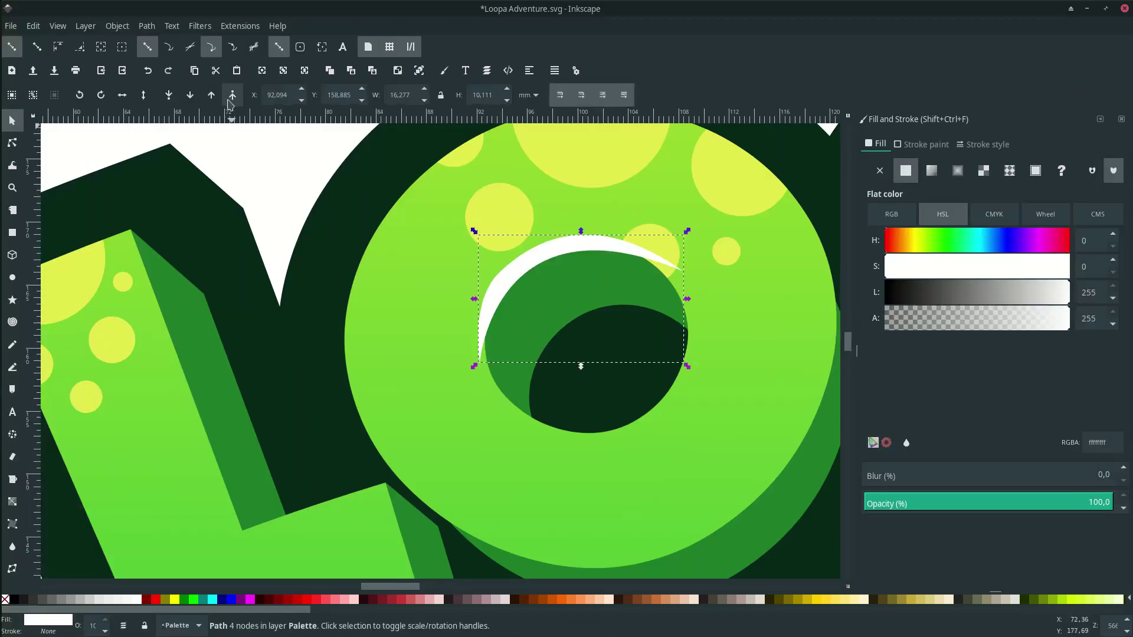
key("n")
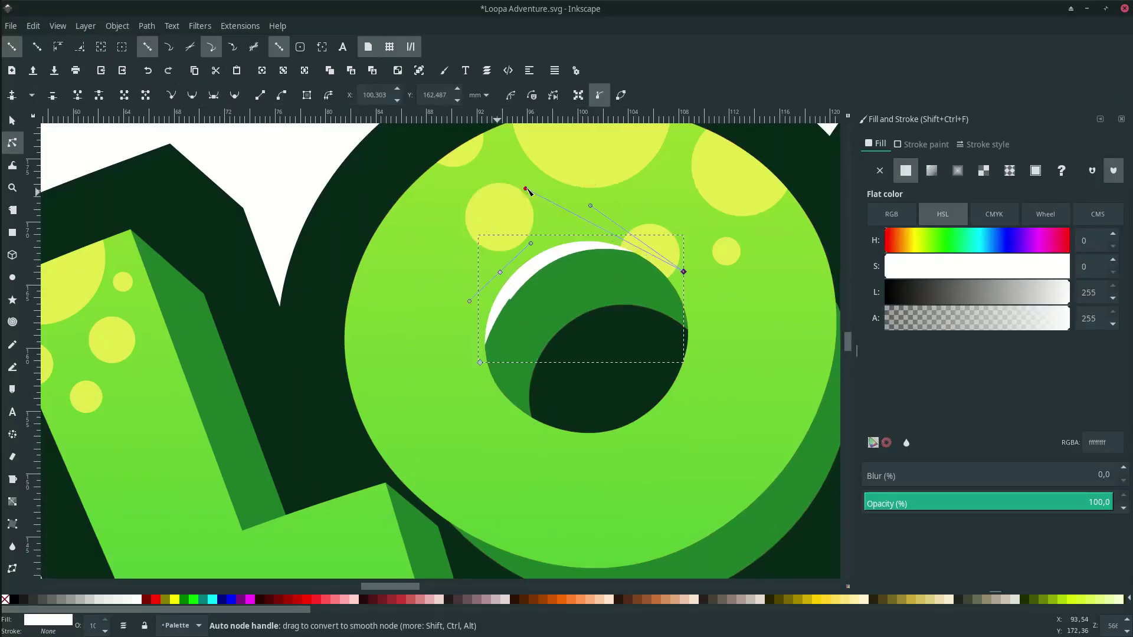
left_click_drag(526, 189, 493, 184)
key("s")
scroll(457, 198, "down", 5)
scroll(472, 248, "up", 3)
key("Escape")
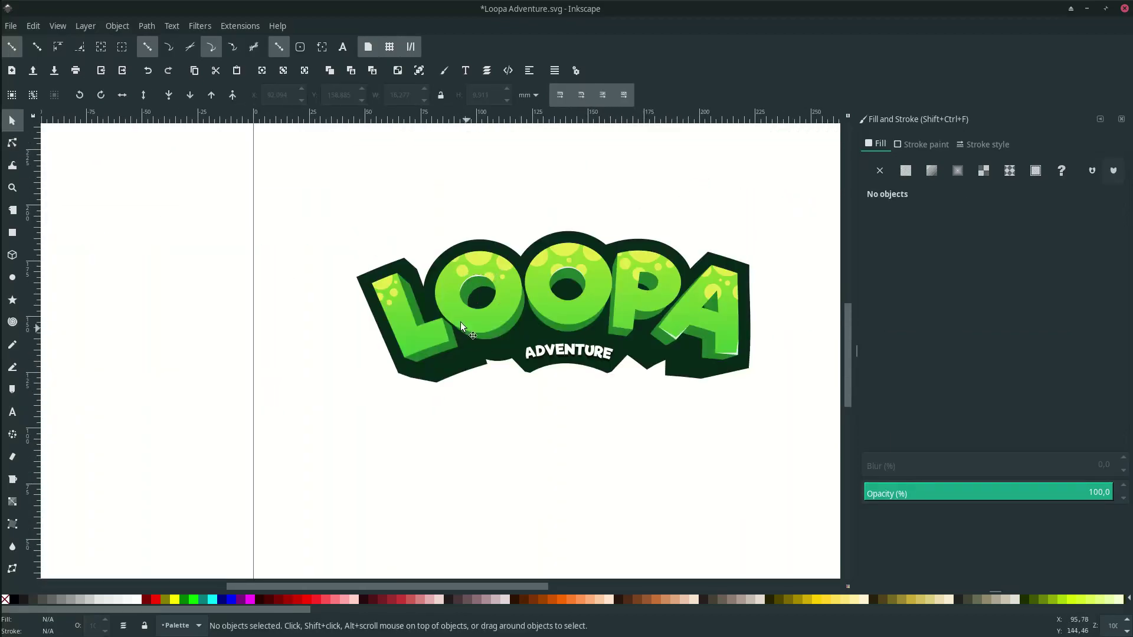
Fine-tune the curve handles of the first O's rim highlight.
scroll(465, 301, "up", 4)
left_click(498, 214)
key("n")
scroll(351, 177, "up", 3)
left_click(507, 295)
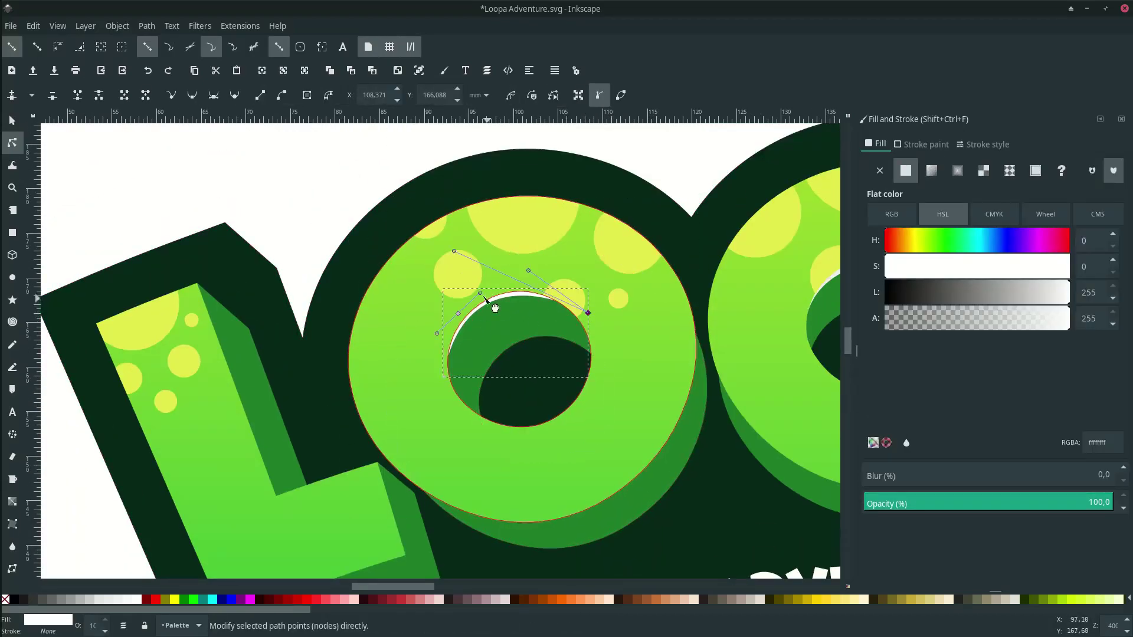
key("s")
scroll(611, 213, "down", 3)
key("Escape")
Draw a closed sliver with a curved lower edge along the right corner of the L's foot.
scroll(553, 320, "up", 4)
key("b")
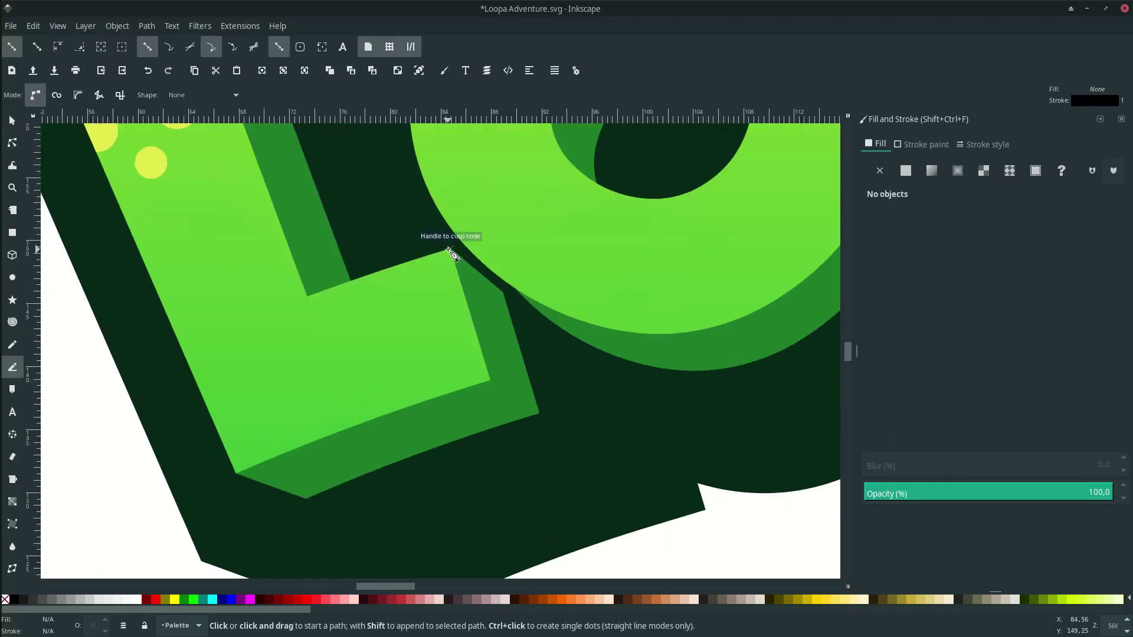
left_click(450, 249)
left_click(490, 380)
mouse_move(365, 420)
left_mouse_down()
mouse_move(357, 429)
mouse_move(379, 415)
left_mouse_up()
key("BackSpace")
left_click(470, 366)
left_click(450, 249)
Fill the L's corner sliver white, remove its stroke and set its opacity to 90%.
left_click(136, 599)
right_click(41, 632)
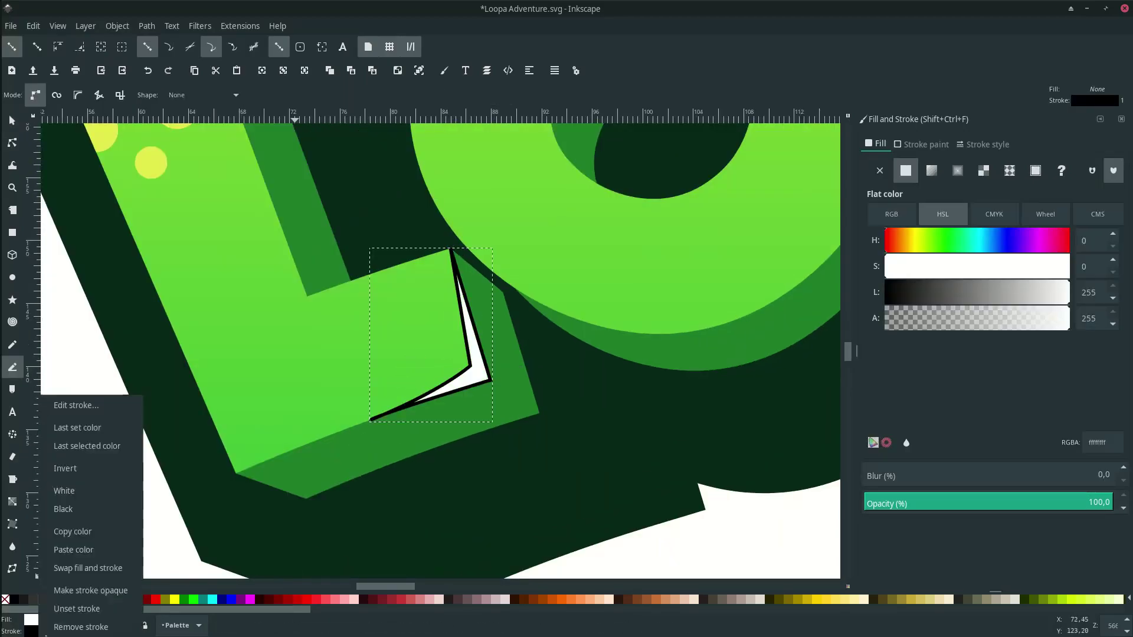
left_click(56, 625)
key("s")
scroll(451, 433, "down", 5)
scroll(445, 433, "up", 2)
double_click(93, 624)
type("90")
key("Return")
Adjust the inner corner node of the L's foot highlight.
scroll(366, 427, "up", 3)
key("n")
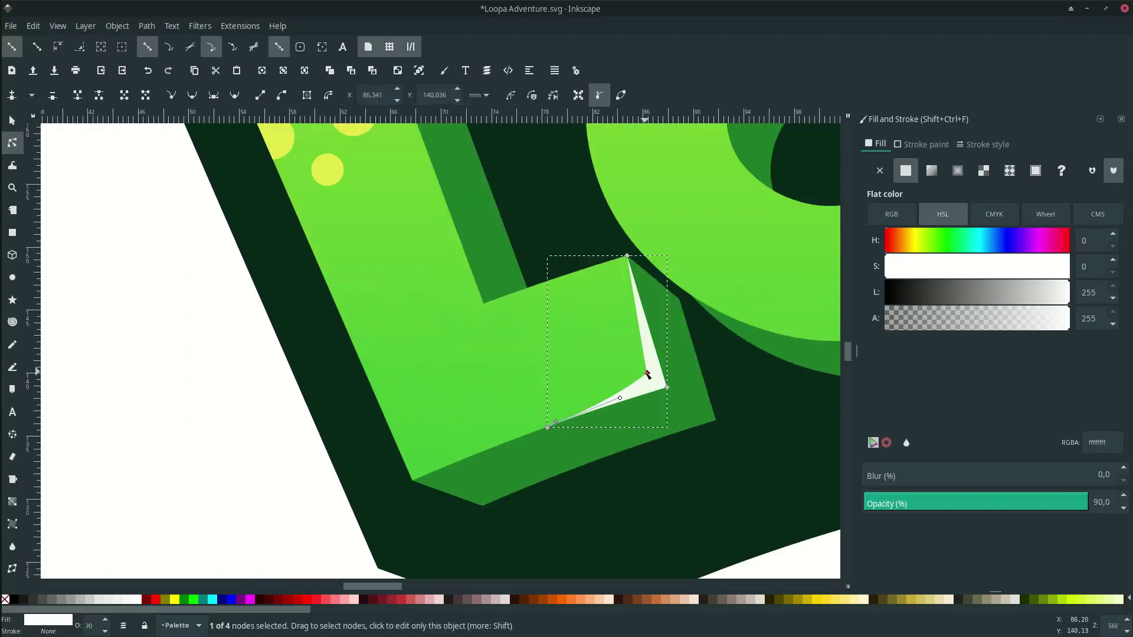